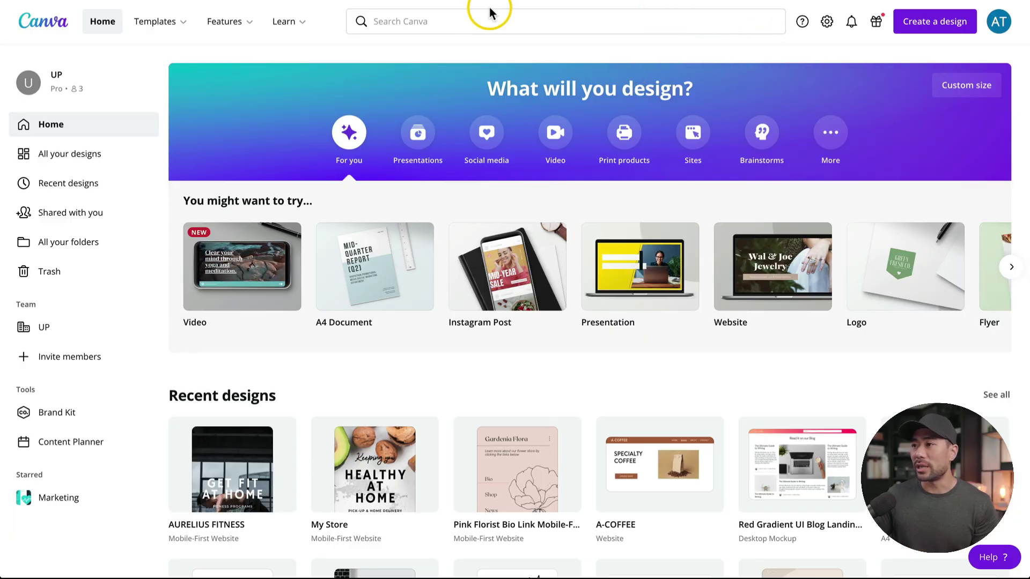
Search for mobile-first website templates and open the whole foods "Healthy at Home" template for editing.
{"action": "left_click", "coordinate": [464, 20]}
{"action": "type", "text": "Mobile website"}
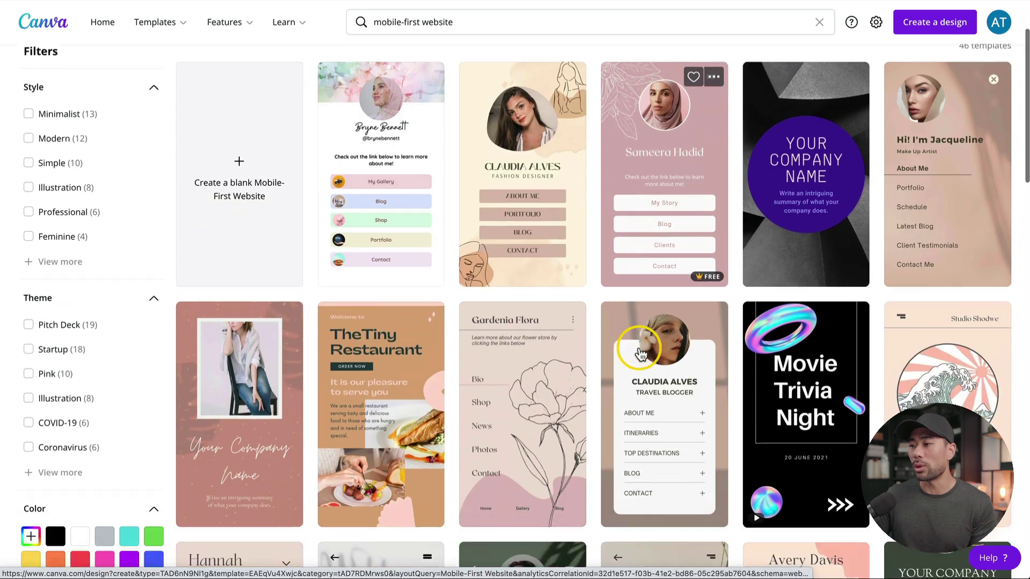
{"action": "scroll", "coordinate": [640, 353], "scroll_direction": "down", "scroll_amount": 20}
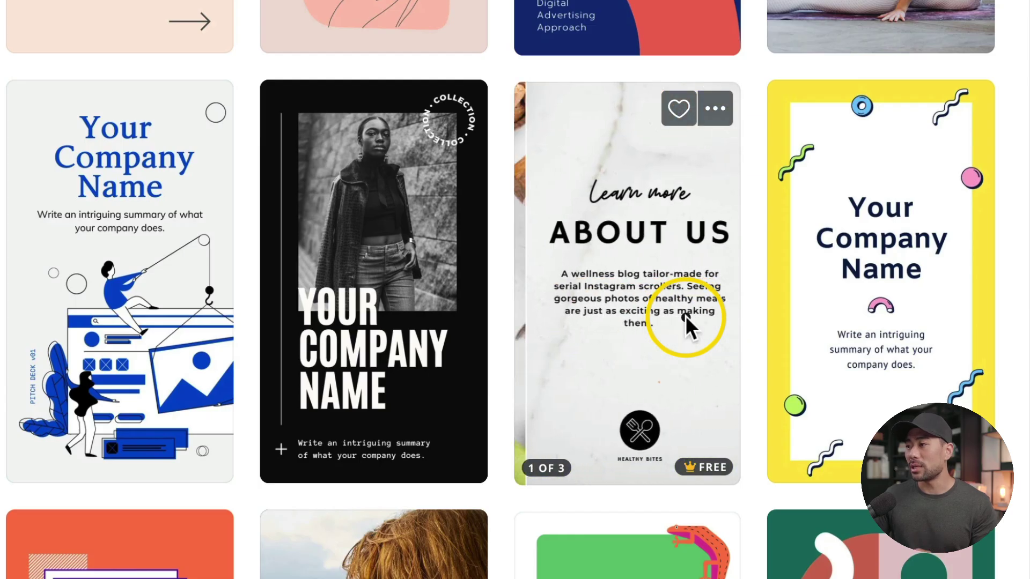
{"action": "left_click", "coordinate": [687, 320]}
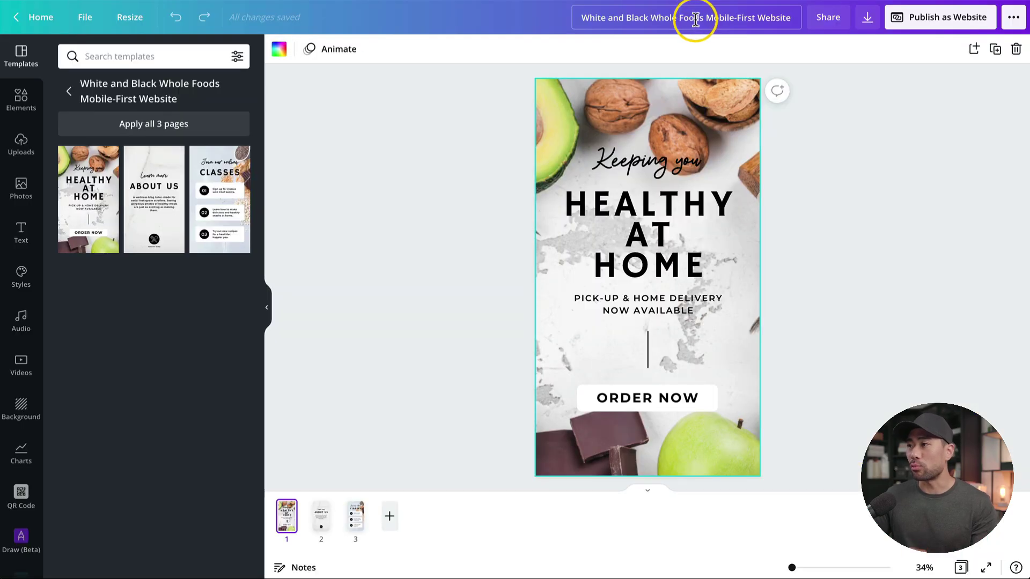
Rename the design as AURELIUS FITNESS.
{"action": "left_click", "coordinate": [695, 17]}
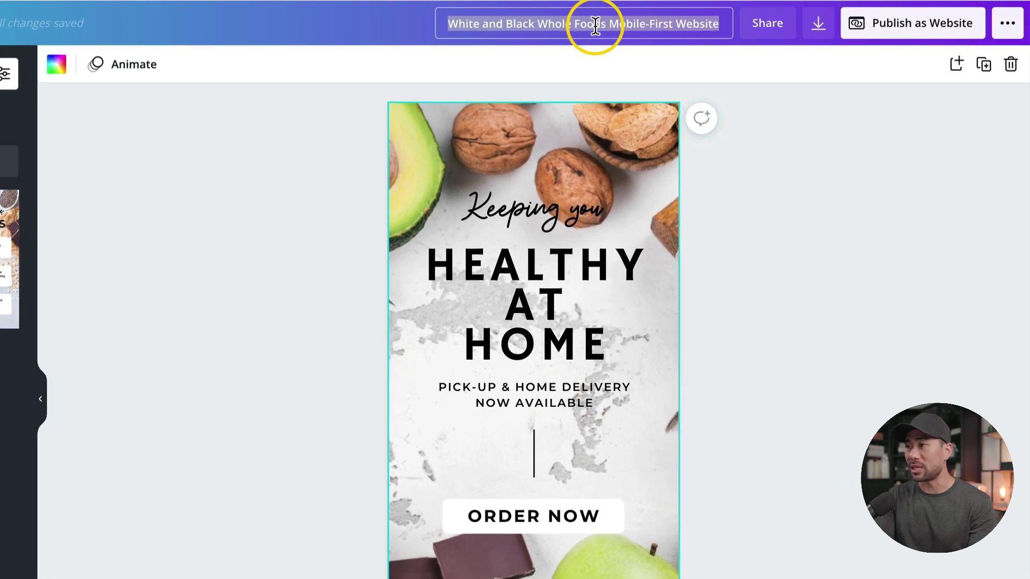
{"action": "type", "text": "AURELIUS FITNESS"}
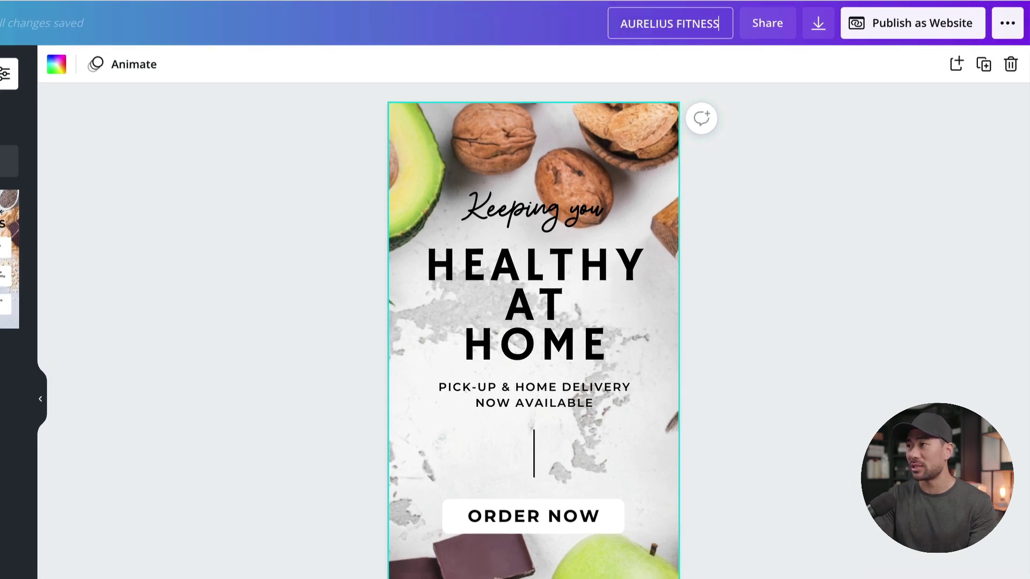
{"action": "left_click", "coordinate": [465, 131]}
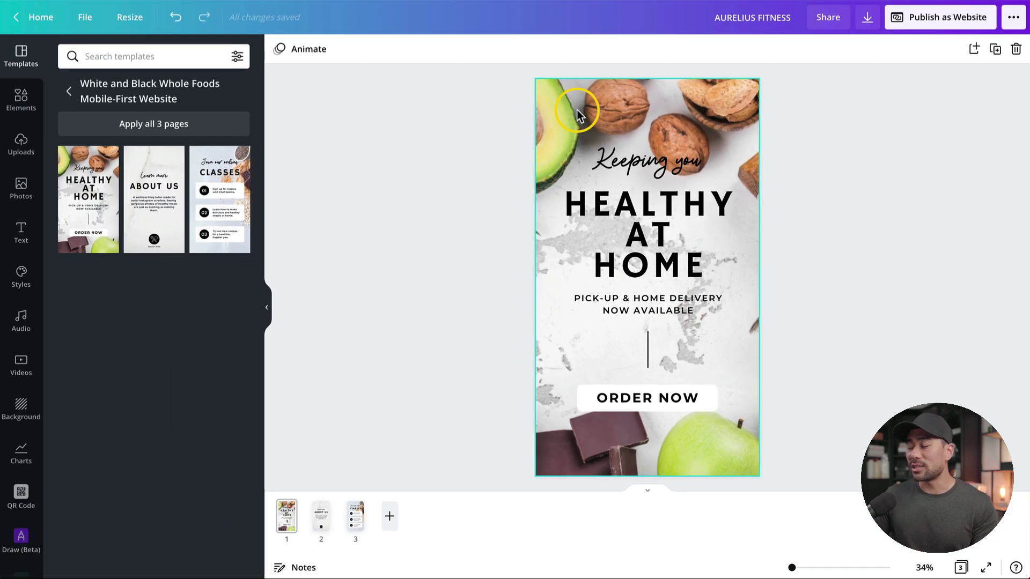
Search the photo library for "fitness" and add the photo of the man exercising on a mat in a dark gym.
{"action": "left_click", "coordinate": [578, 111]}
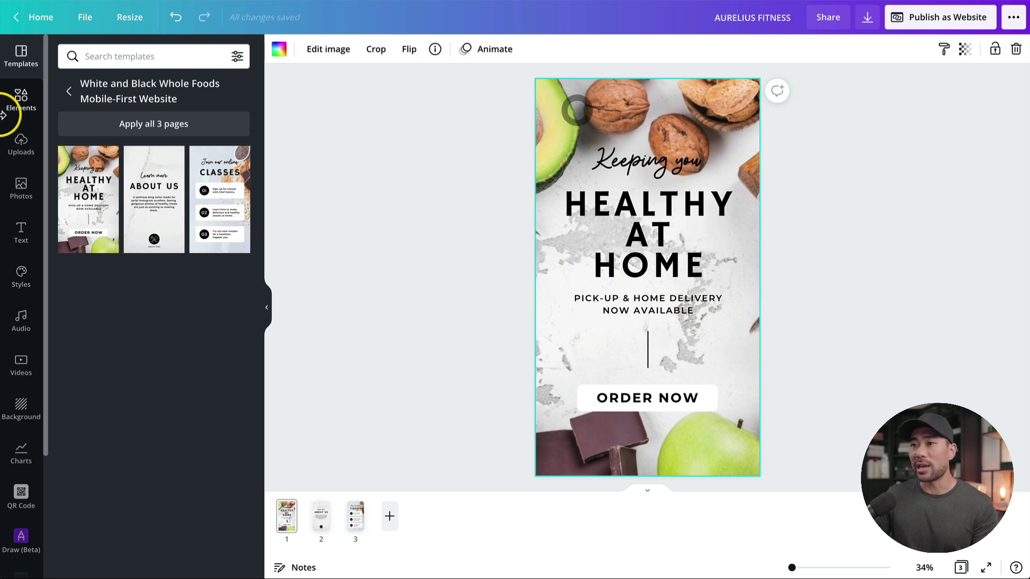
{"action": "left_click", "coordinate": [21, 185]}
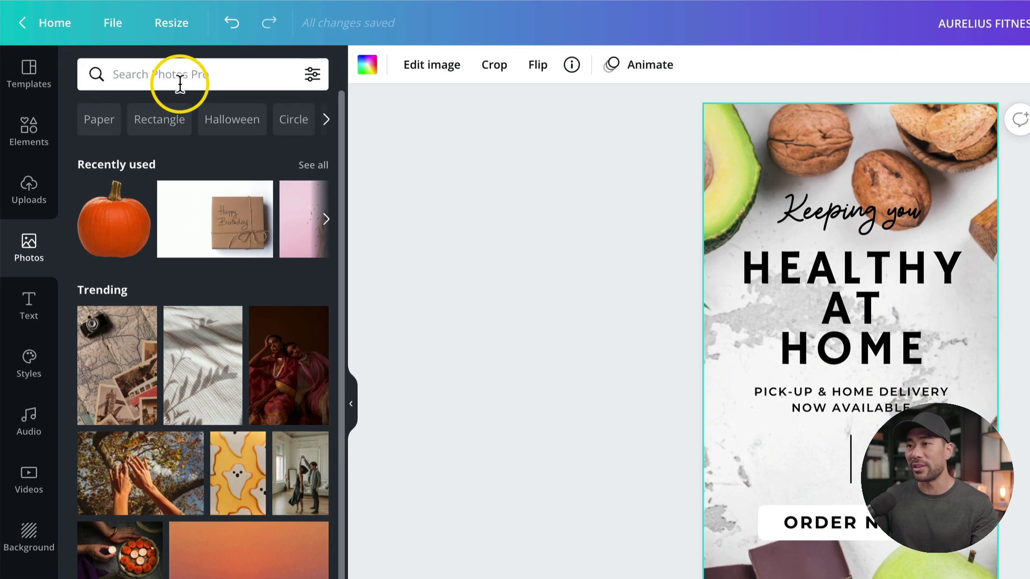
{"action": "left_click", "coordinate": [180, 81]}
{"action": "type", "text": "fitness"}
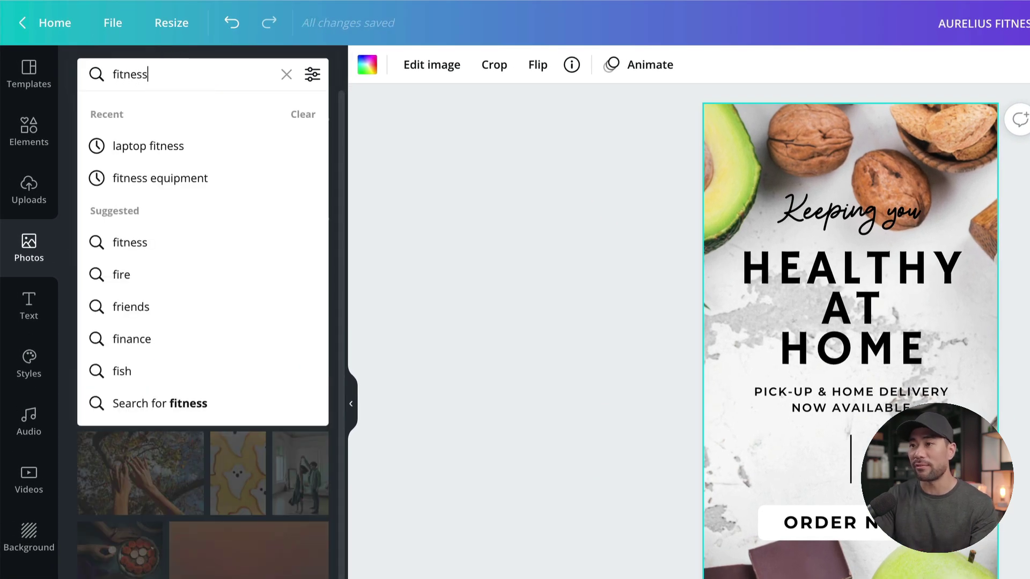
{"action": "key", "text": "Return"}
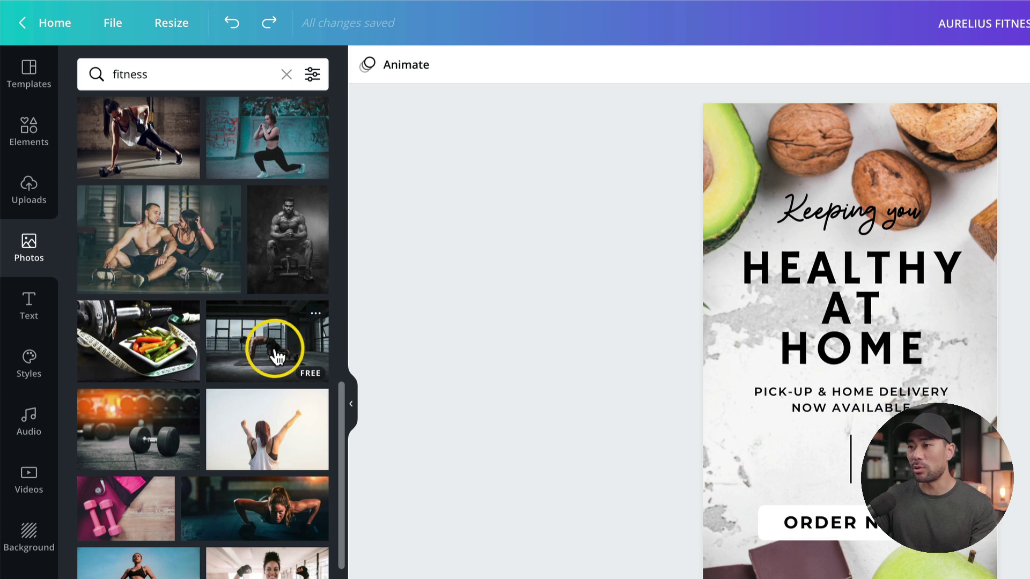
{"action": "left_click", "coordinate": [273, 355]}
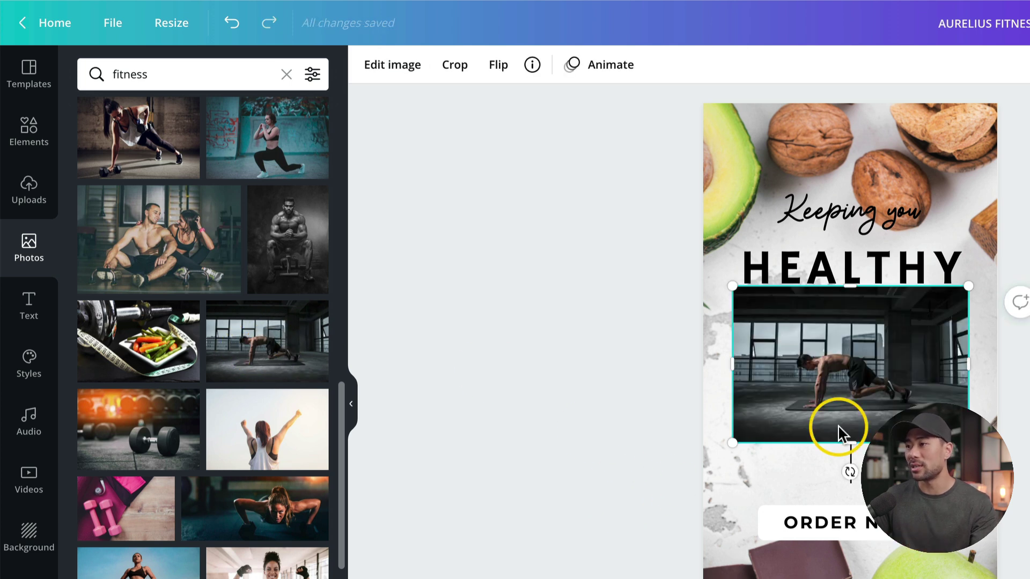
{"action": "key", "text": "Escape"}
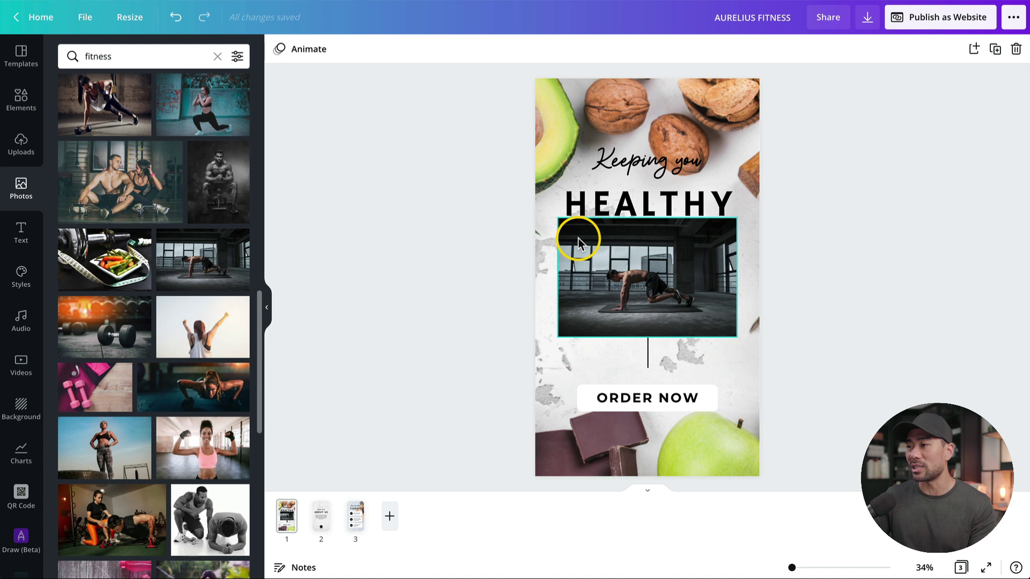
Replace the first page's background with the gym photo and shift it within the frame to show the man's head.
{"action": "right_click", "coordinate": [578, 239]}
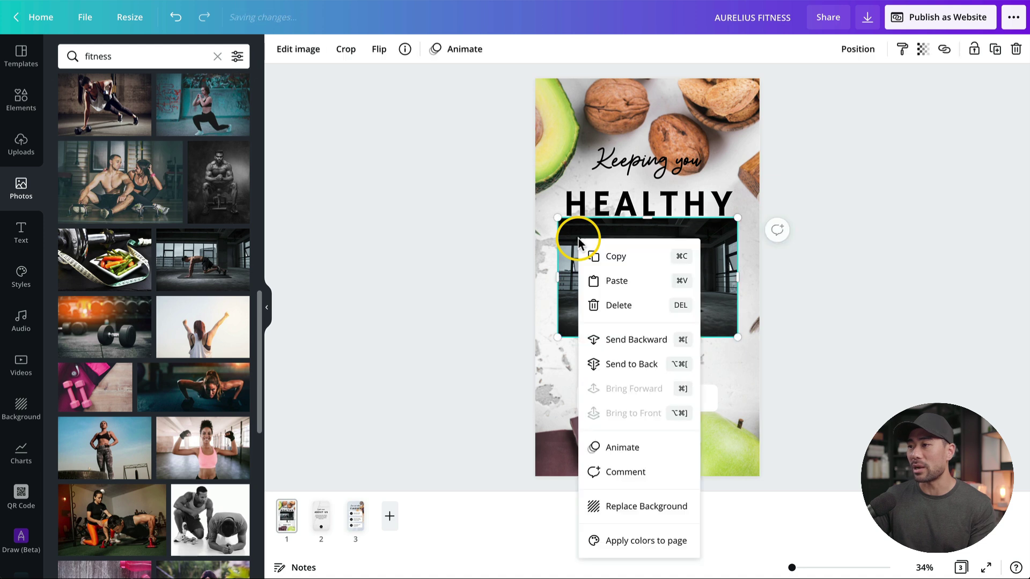
{"action": "left_click", "coordinate": [641, 513]}
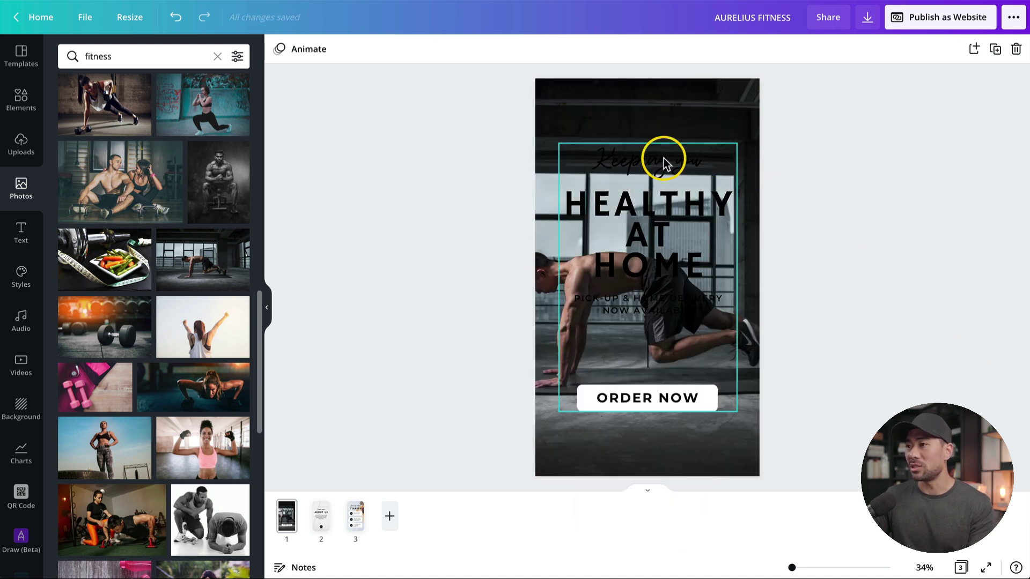
{"action": "double_click", "coordinate": [594, 121]}
{"action": "left_click_drag", "start_coordinate": [558, 119], "coordinate": [625, 111]}
{"action": "left_click", "coordinate": [800, 215]}
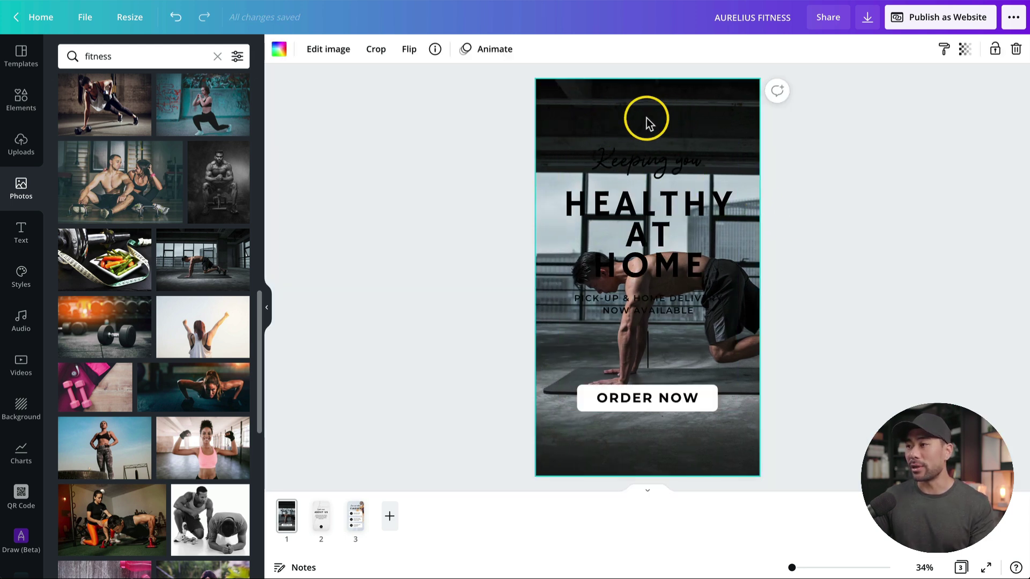
Ungroup the first page's text elements and try moving the "HEALTHY AT HOME" heading and the "Keeping you" line separately.
{"action": "left_click", "coordinate": [642, 170]}
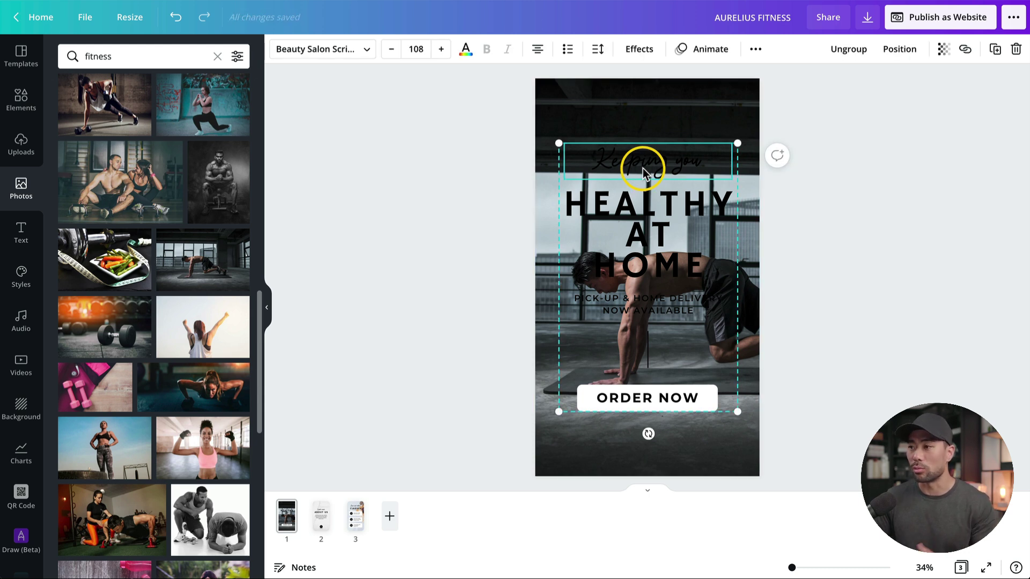
{"action": "left_click", "coordinate": [670, 207]}
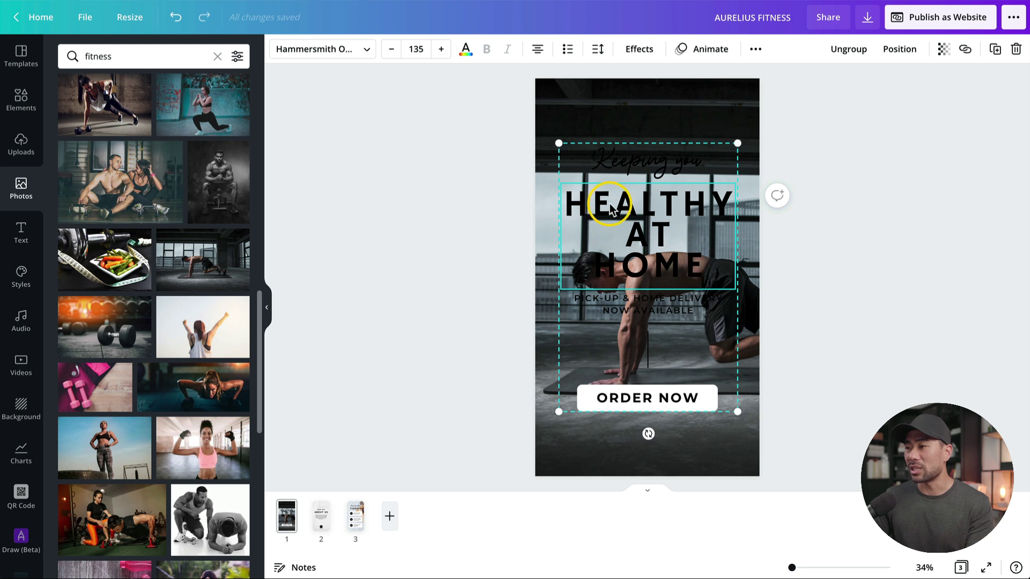
{"action": "left_click", "coordinate": [619, 164]}
{"action": "left_click", "coordinate": [632, 221]}
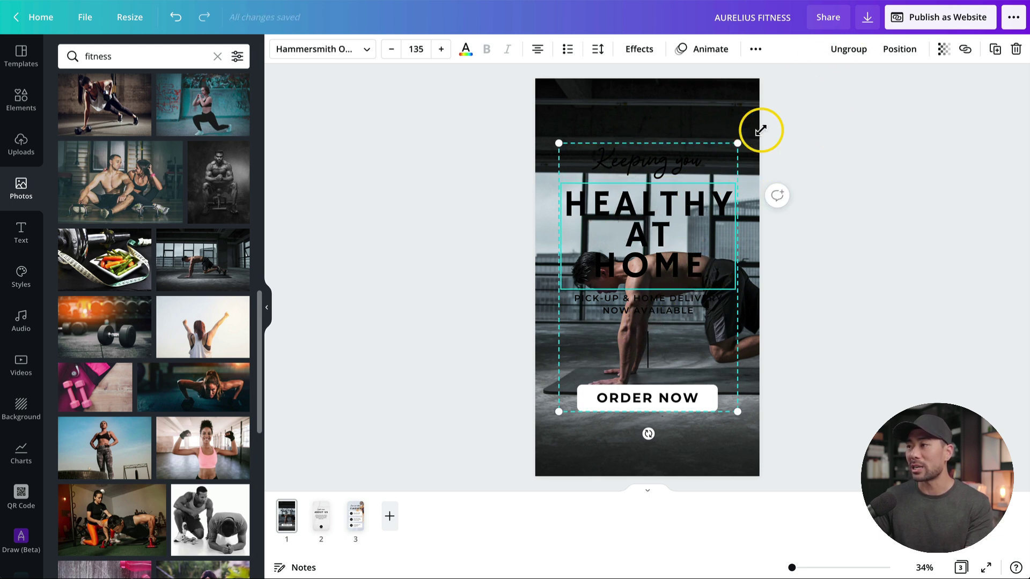
{"action": "left_click", "coordinate": [842, 50]}
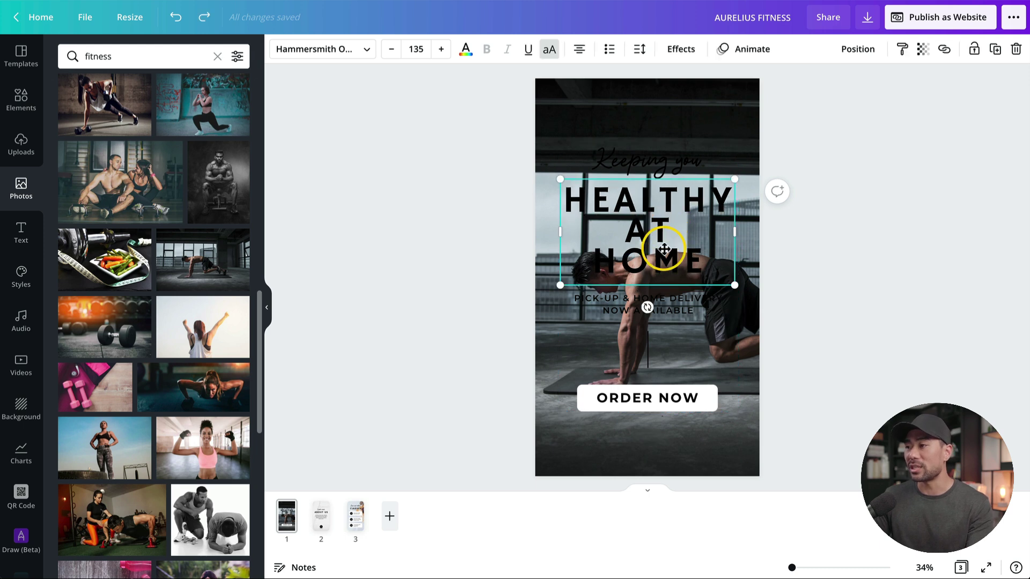
{"action": "left_click_drag", "start_coordinate": [665, 230], "coordinate": [661, 224]}
{"action": "mouse_move", "coordinate": [664, 165]}
{"action": "left_mouse_down"}
{"action": "mouse_move", "coordinate": [666, 129]}
{"action": "mouse_move", "coordinate": [665, 153]}
{"action": "left_mouse_up"}
{"action": "left_click_drag", "start_coordinate": [689, 226], "coordinate": [689, 236]}
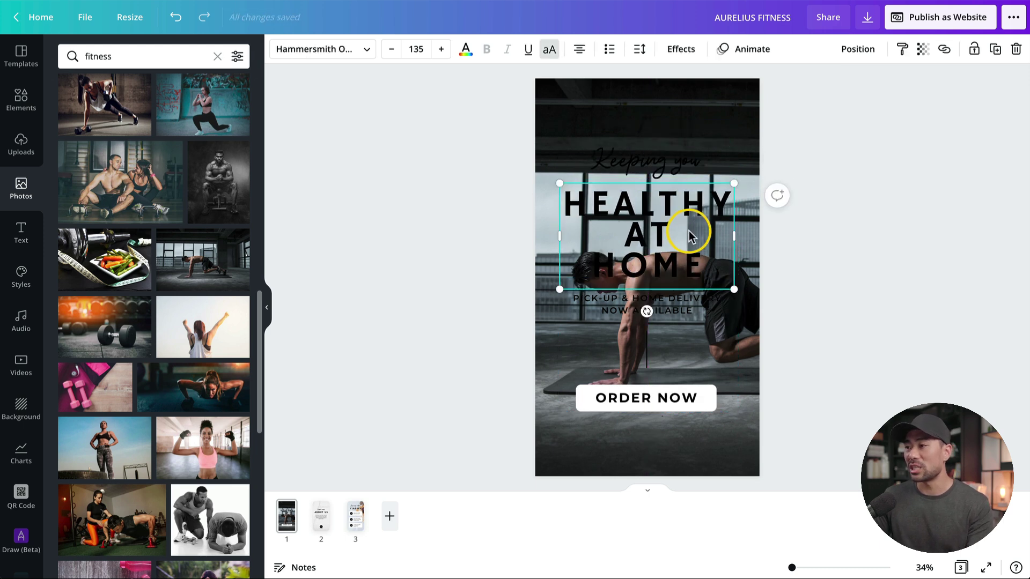
Color the "HEALTHY AT HOME" heading white and delete the "Keeping you" line above it.
{"action": "left_click", "coordinate": [466, 50]}
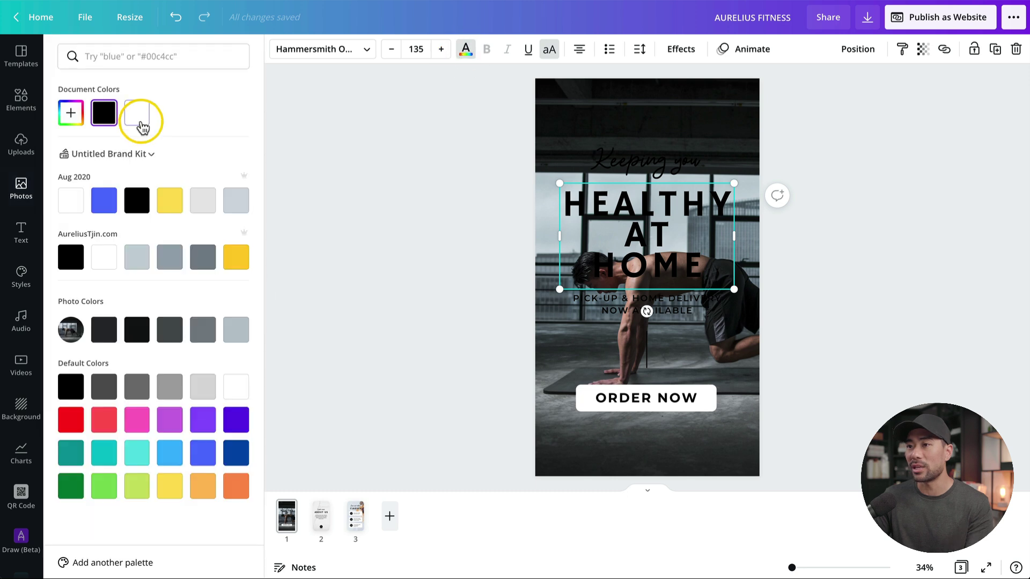
{"action": "left_click", "coordinate": [141, 119]}
{"action": "left_click", "coordinate": [639, 169]}
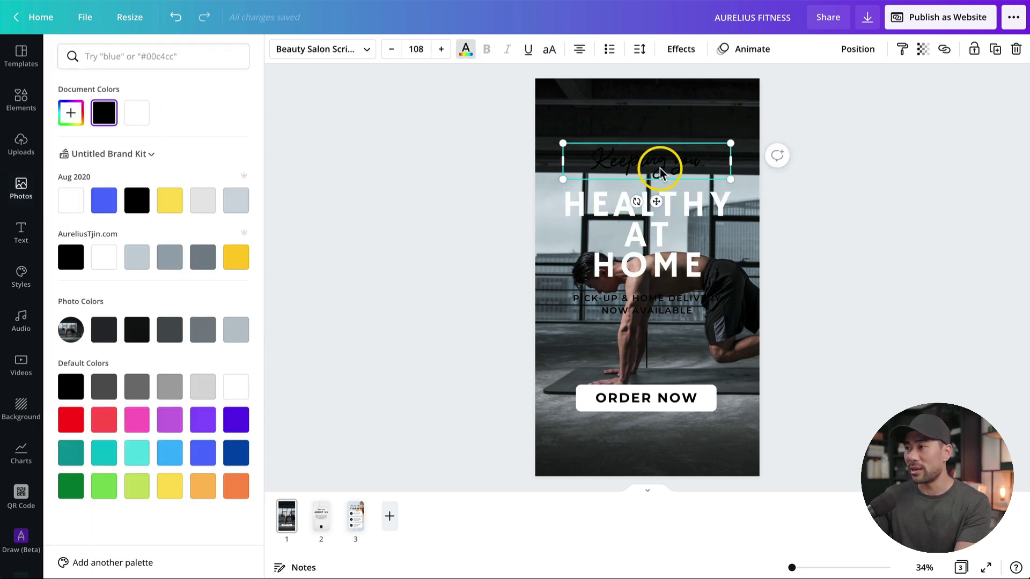
{"action": "left_click", "coordinate": [626, 156]}
{"action": "key", "text": "Delete"}
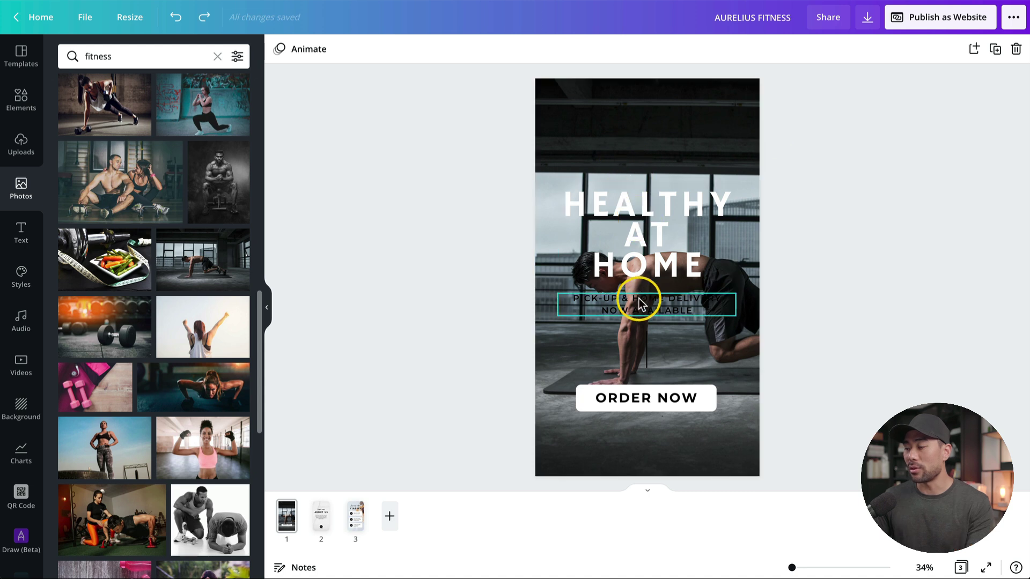
Color the pick-up and home delivery subtitle white and replace its text with "FITNESS PROGRAMS".
{"action": "left_click", "coordinate": [637, 306]}
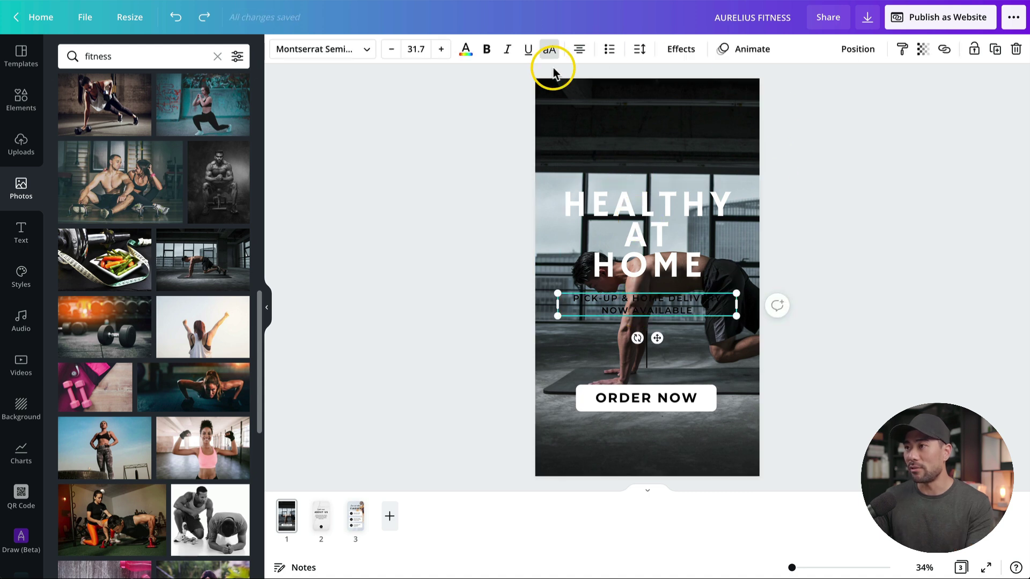
{"action": "left_click", "coordinate": [459, 50]}
{"action": "left_click", "coordinate": [137, 112]}
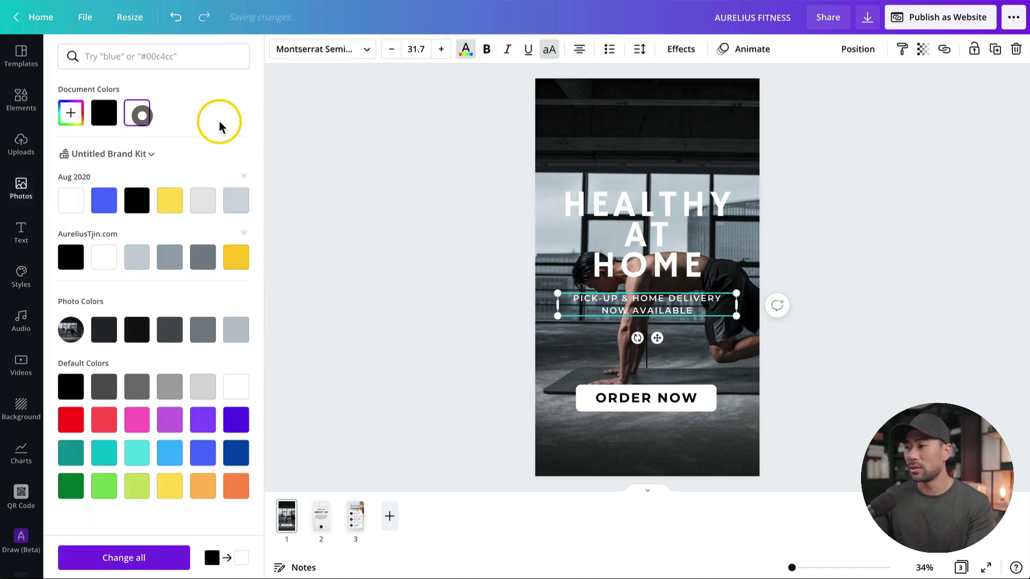
{"action": "left_click", "coordinate": [670, 302]}
{"action": "type", "text": "FITNE"}
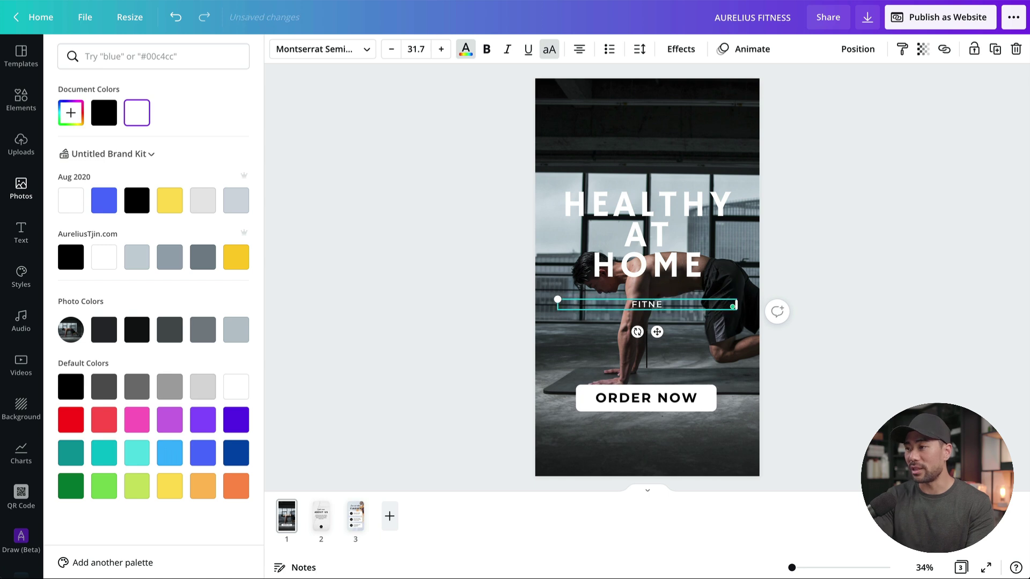
{"action": "type", "text": "SS PROGRAMS"}
Replace the heading text with "GET FIT AT HOME" and resize its text box so the heading fits on two lines.
{"action": "left_click", "coordinate": [649, 227]}
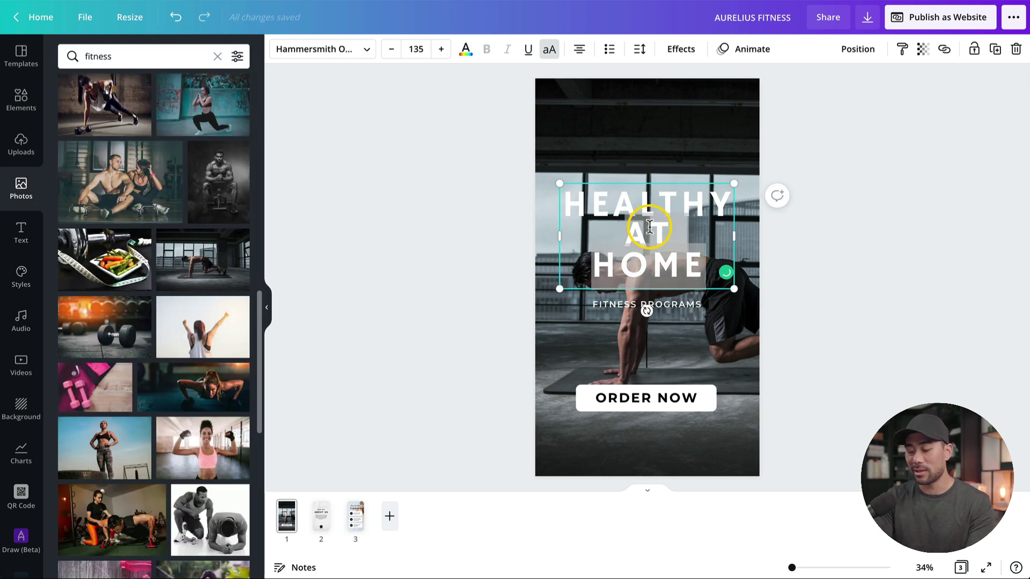
{"action": "type", "text": "GET FIT AT HOME"}
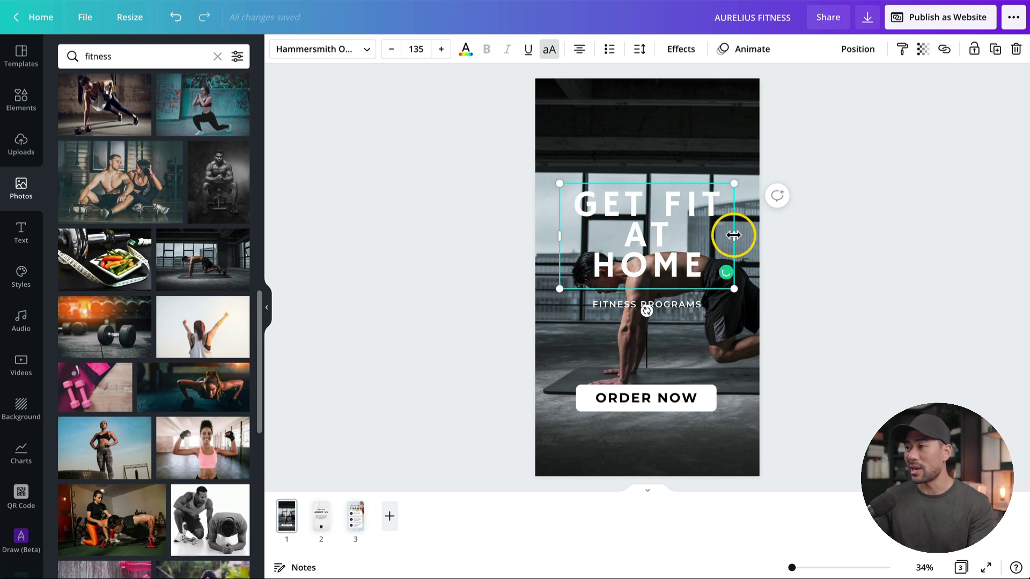
{"action": "left_click_drag", "start_coordinate": [734, 235], "coordinate": [690, 241]}
Change the "ORDER NOW" button label to "SHOP NOW" and move the button with its label up toward the subtitle.
{"action": "left_click", "coordinate": [642, 403]}
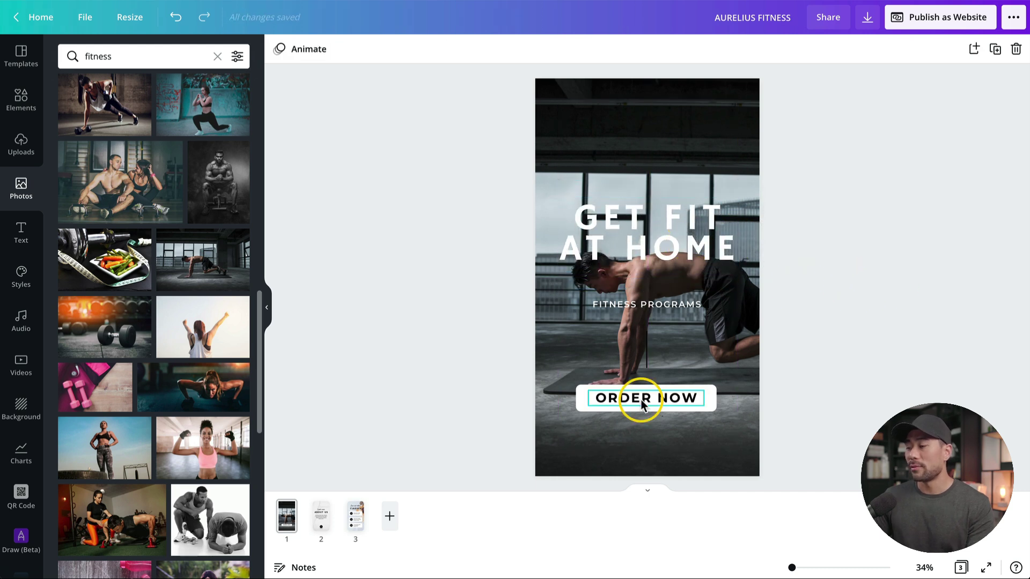
{"action": "left_click", "coordinate": [640, 403]}
{"action": "left_click", "coordinate": [644, 398]}
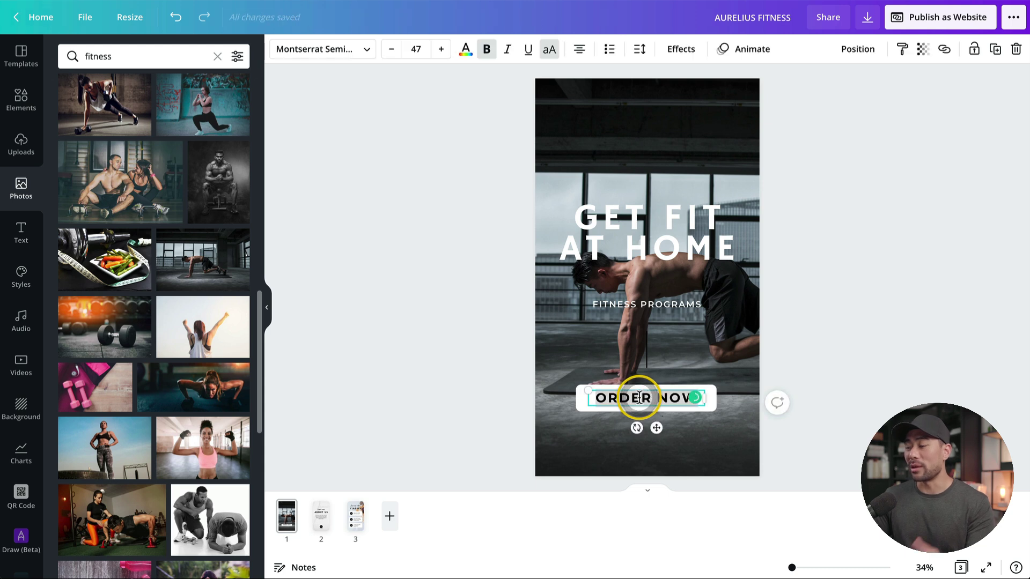
{"action": "left_click_drag", "start_coordinate": [651, 397], "coordinate": [592, 397]}
{"action": "type", "text": "SHOP"}
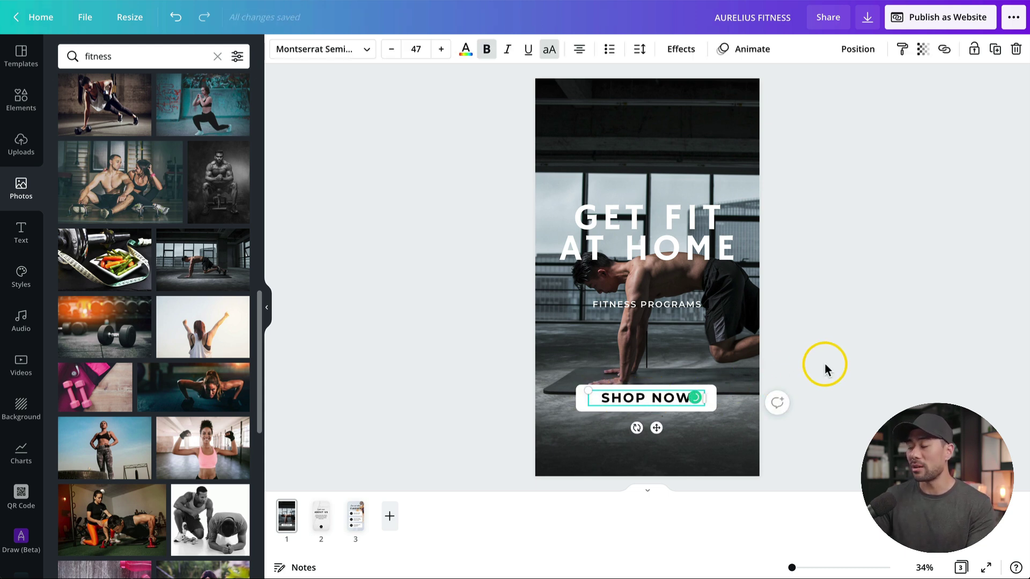
{"action": "left_click", "coordinate": [808, 376]}
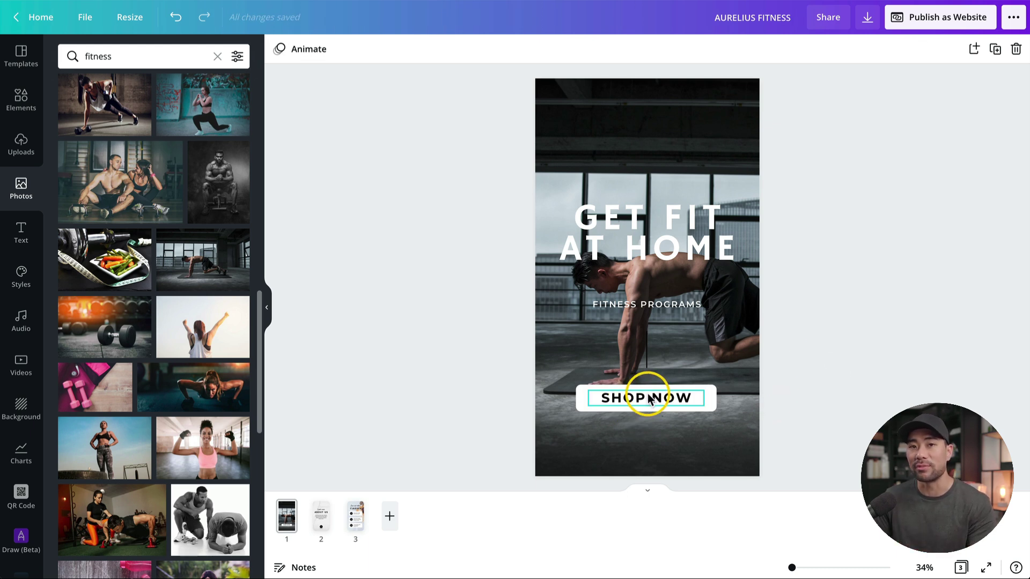
{"action": "left_click", "coordinate": [602, 387]}
{"action": "left_click_drag", "start_coordinate": [644, 391], "coordinate": [645, 369]}
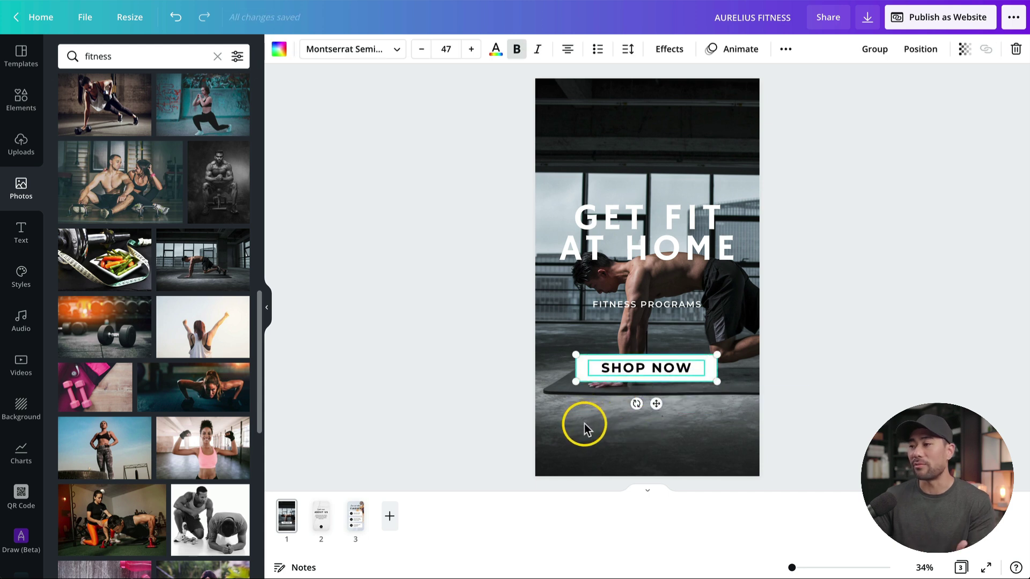
Duplicate the "FITNESS PROGRAMS" line below the "SHOP NOW" button and change the copy to "NO EQUIPMENT NEEDED".
{"action": "left_click", "coordinate": [657, 310]}
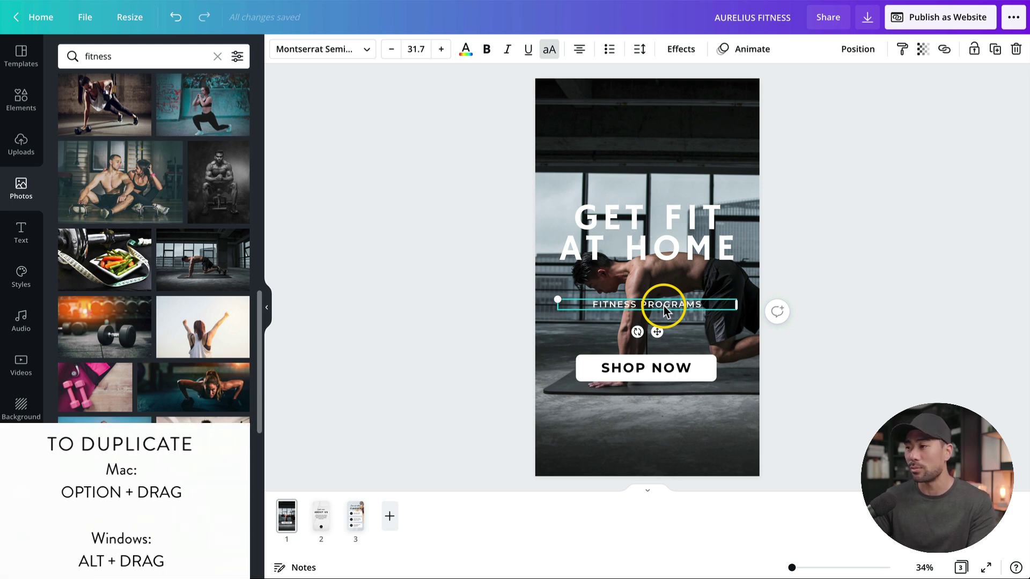
{"action": "left_click_drag", "start_coordinate": [664, 306], "coordinate": [661, 405]}
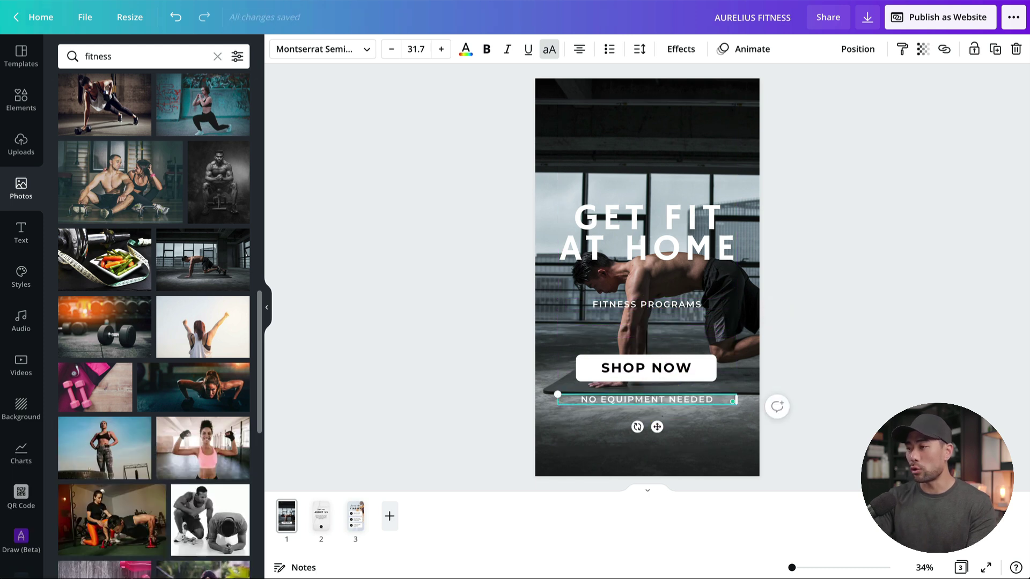
Add the lines "WORKOUT ANYWHERE" and "TRAIN AT YOUR OWN PACE" beneath "NO EQUIPMENT NEEDED" in the same text box.
{"action": "key", "text": "Return"}
{"action": "type", "text": "WORKOUT ANYWHERE"}
{"action": "key", "text": "Return"}
{"action": "type", "text": "TRAIN AT YOUR OWN PACE"}
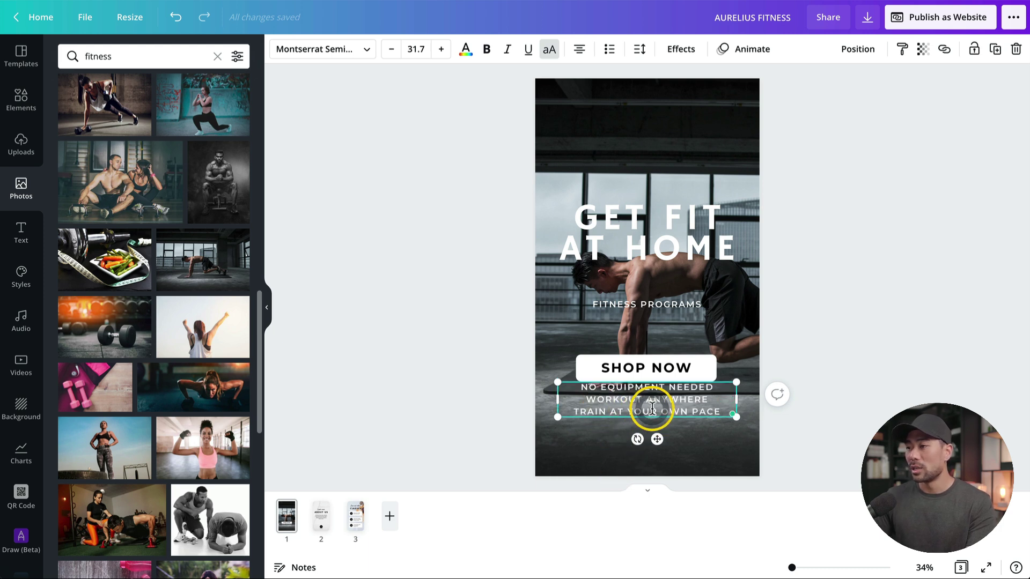
Left-align the three benefit lines, then narrow their text box and reposition it below the "SHOP NOW" button with room for icons.
{"action": "key", "text": "ctrl+a"}
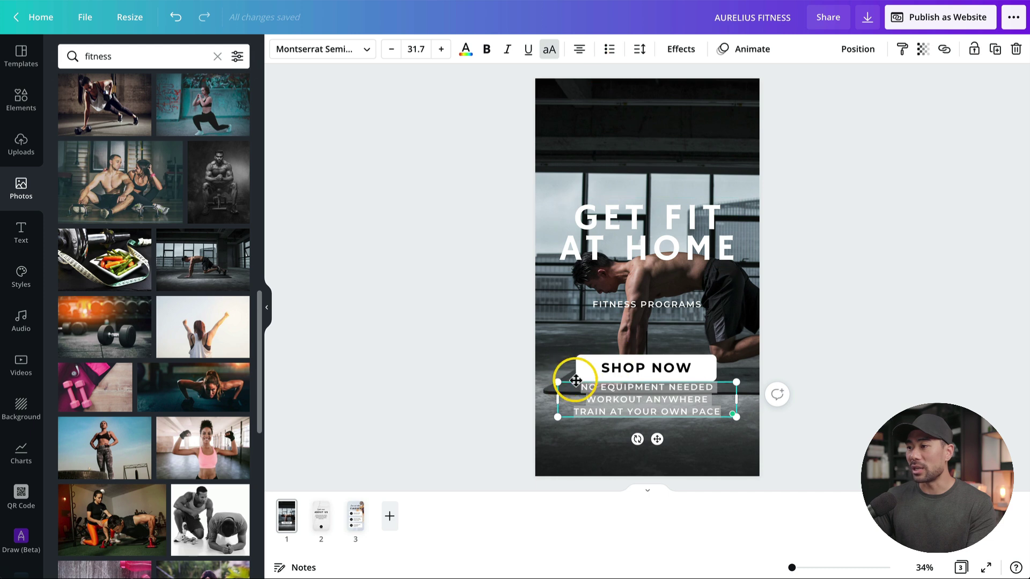
{"action": "left_click", "coordinate": [580, 51]}
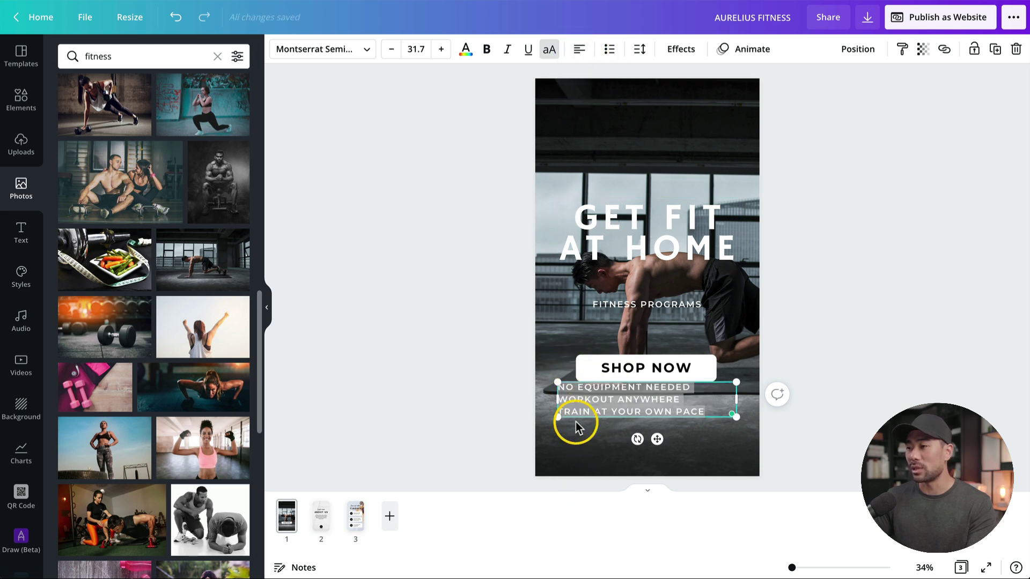
{"action": "left_click", "coordinate": [692, 427]}
{"action": "left_click", "coordinate": [659, 413]}
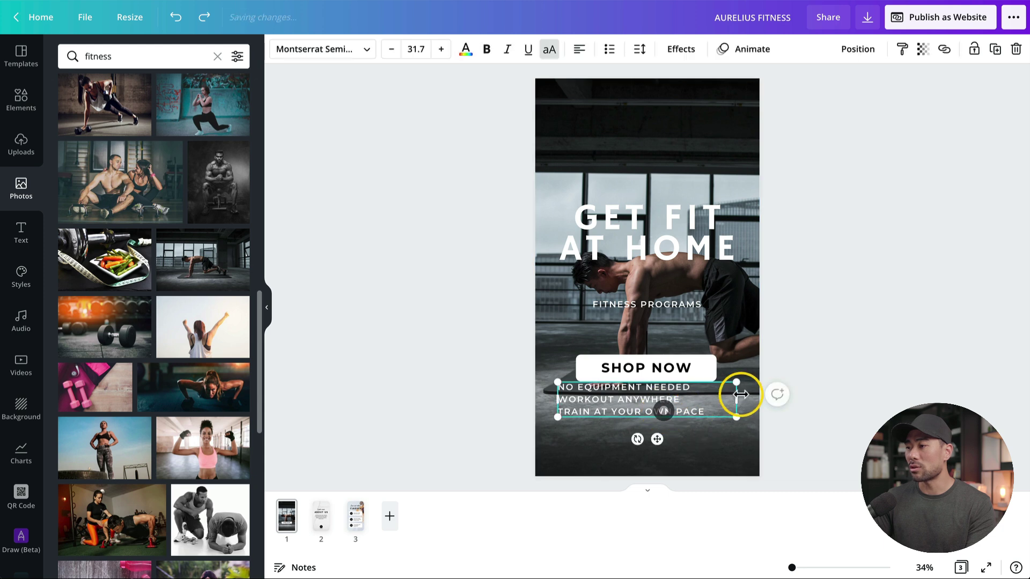
{"action": "left_click_drag", "start_coordinate": [737, 397], "coordinate": [712, 402]}
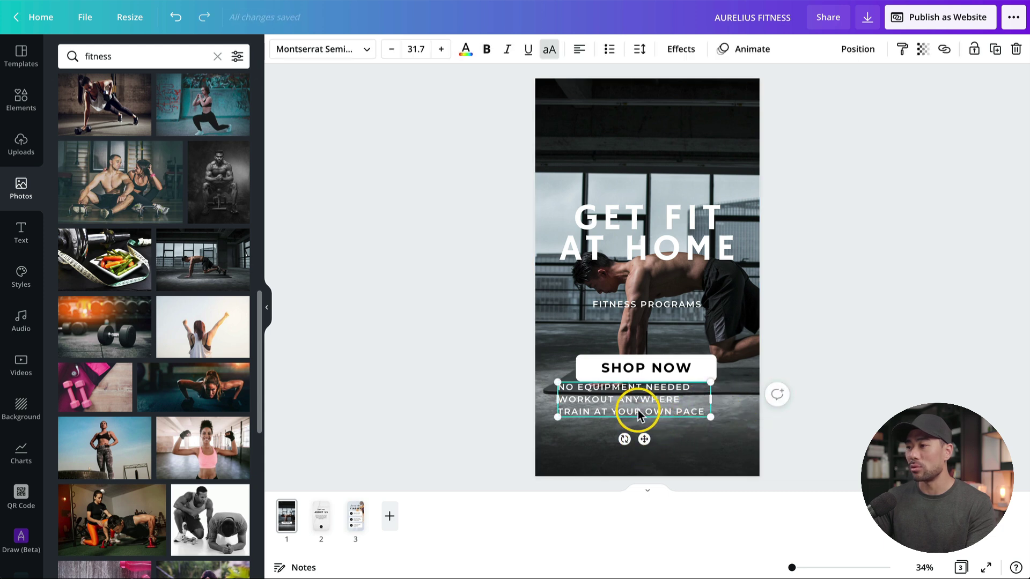
{"action": "left_click_drag", "start_coordinate": [644, 438], "coordinate": [644, 448]}
{"action": "left_click_drag", "start_coordinate": [644, 458], "coordinate": [678, 459]}
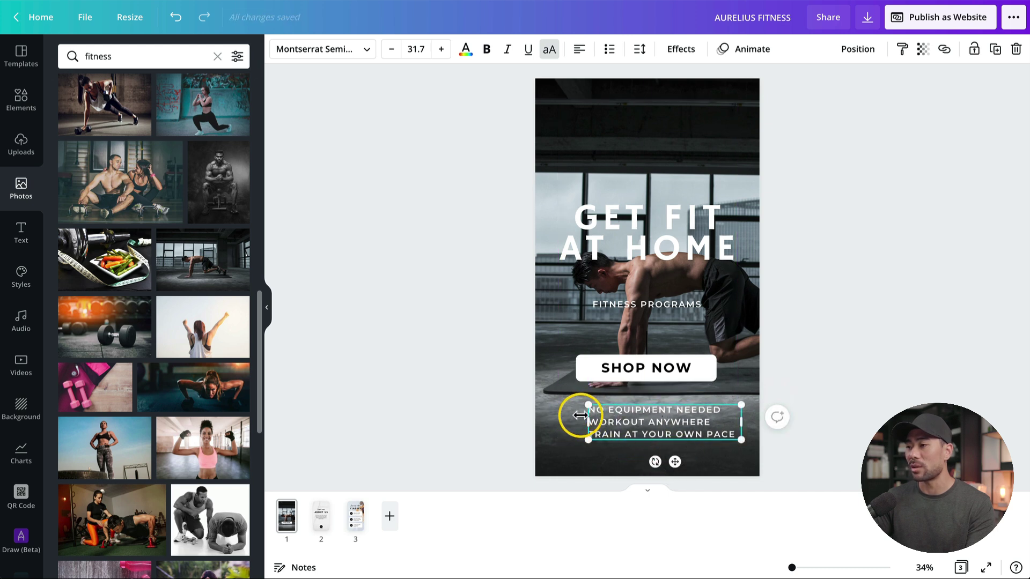
{"action": "key", "text": "Escape"}
Search the elements for "checkmark" and place the free plain checkmark graphic beside the benefit lines.
{"action": "left_click", "coordinate": [21, 99]}
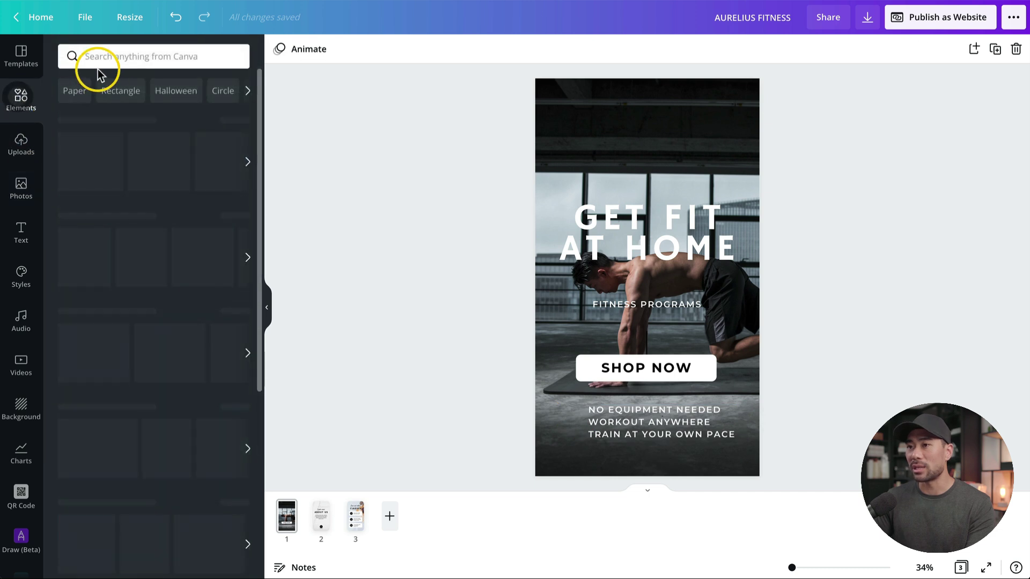
{"action": "left_click", "coordinate": [124, 54]}
{"action": "type", "text": "checkma"}
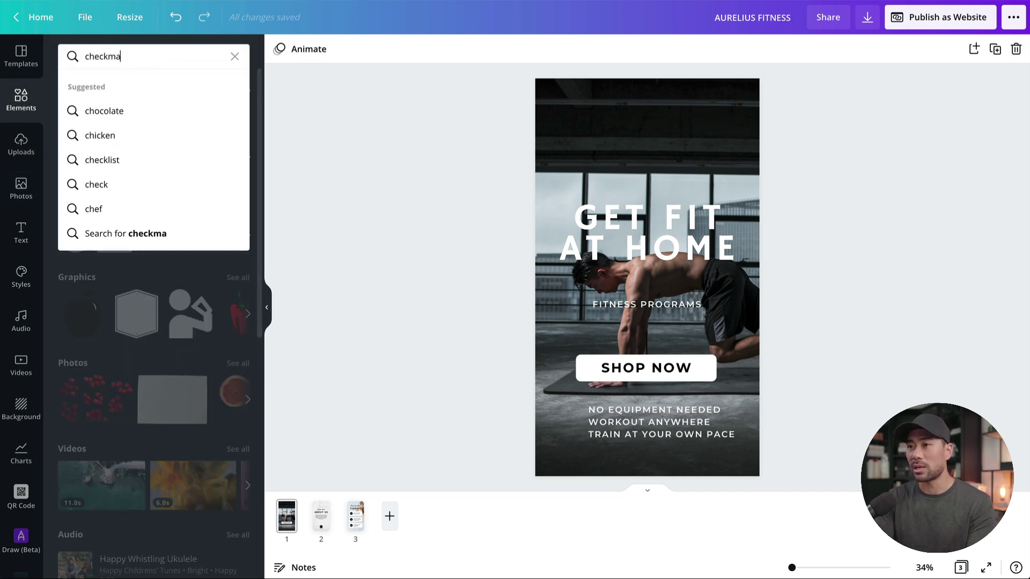
{"action": "type", "text": "rk"}
{"action": "key", "text": "Return"}
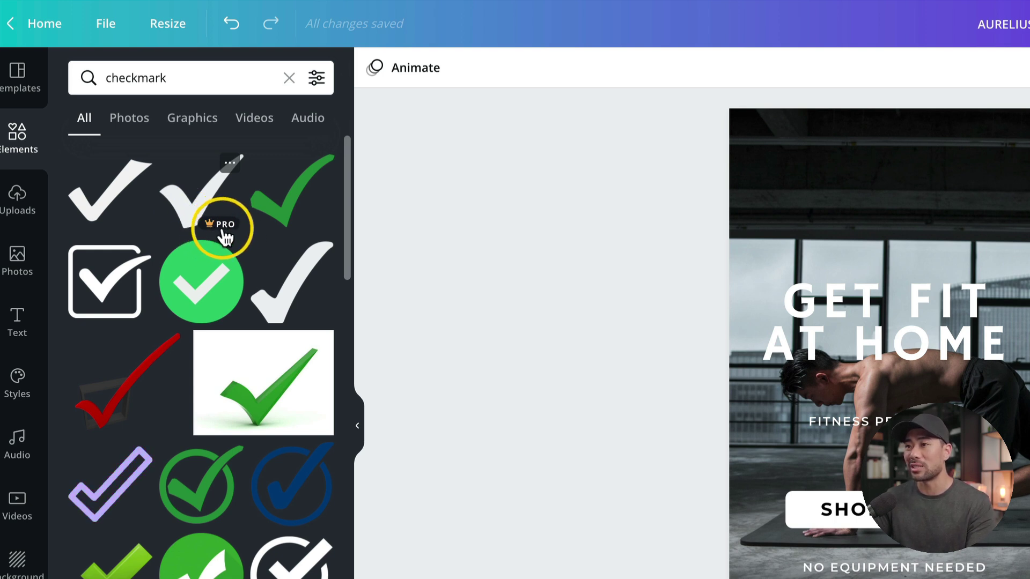
{"action": "left_click", "coordinate": [122, 196]}
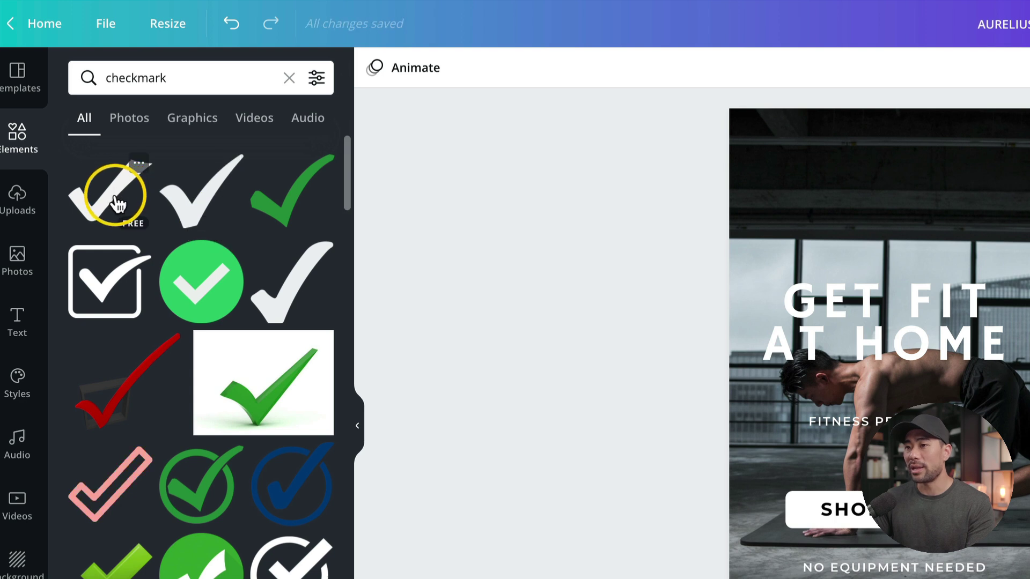
{"action": "left_click_drag", "start_coordinate": [110, 204], "coordinate": [768, 536]}
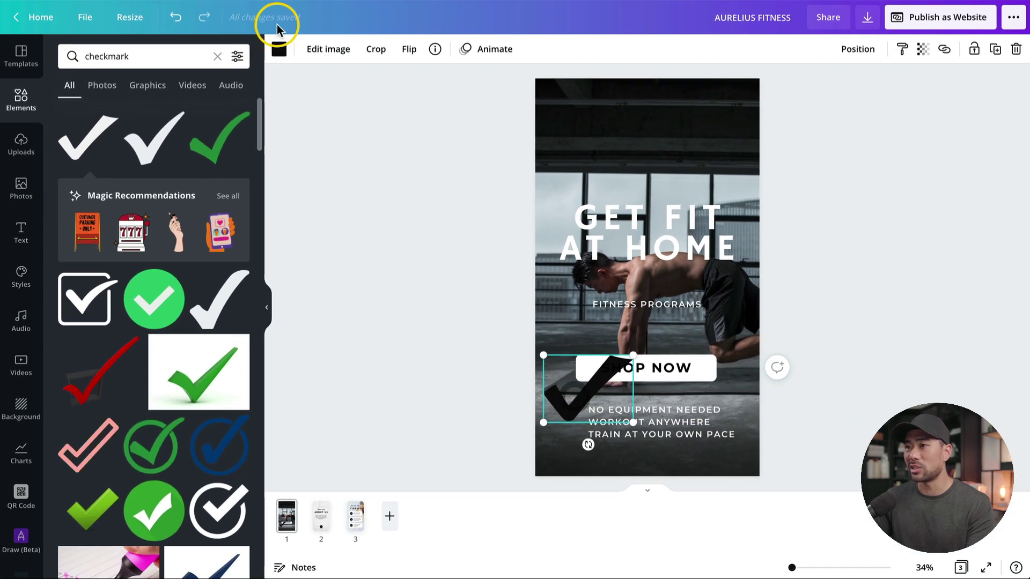
Color the checkmark white and shrink it to fit beside the "NO EQUIPMENT NEEDED" line.
{"action": "left_click", "coordinate": [302, 53]}
{"action": "left_click", "coordinate": [168, 113]}
{"action": "left_click_drag", "start_coordinate": [634, 356], "coordinate": [575, 413]}
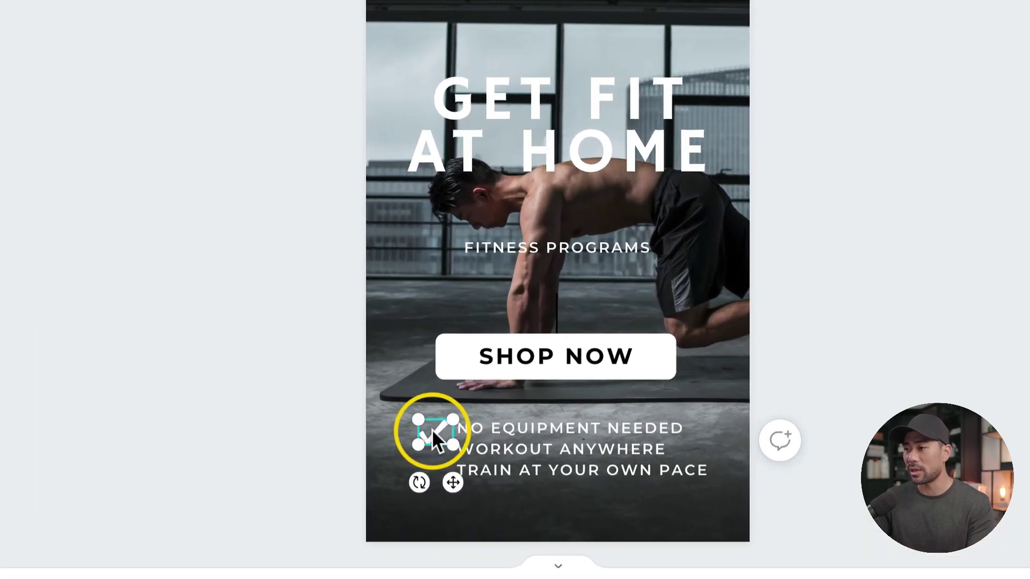
Duplicate the white checkmark twice, stacking the copies below the original for the other two benefit lines.
{"action": "left_click_drag", "start_coordinate": [432, 429], "coordinate": [432, 471]}
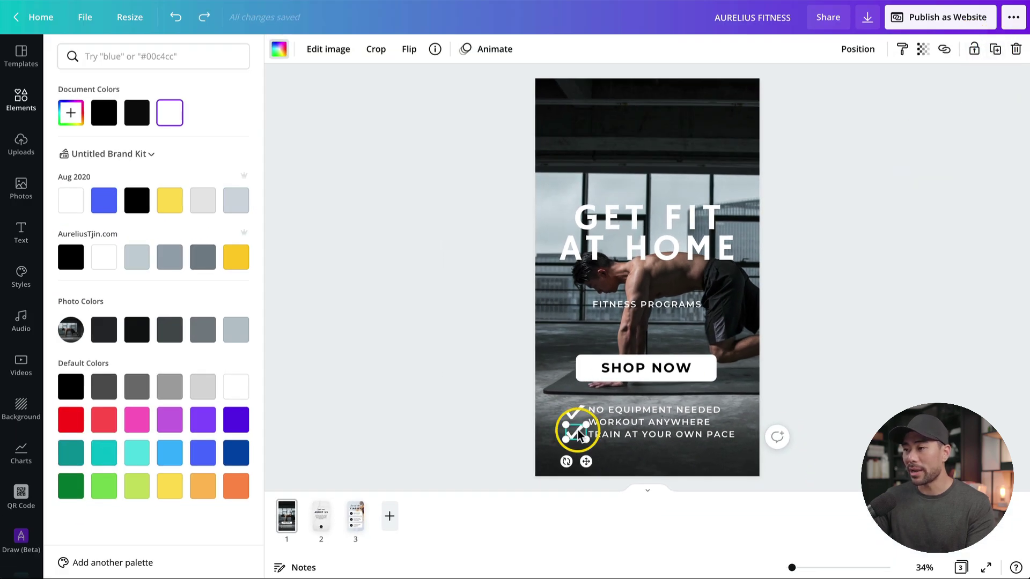
{"action": "left_click_drag", "start_coordinate": [578, 441], "coordinate": [578, 459]}
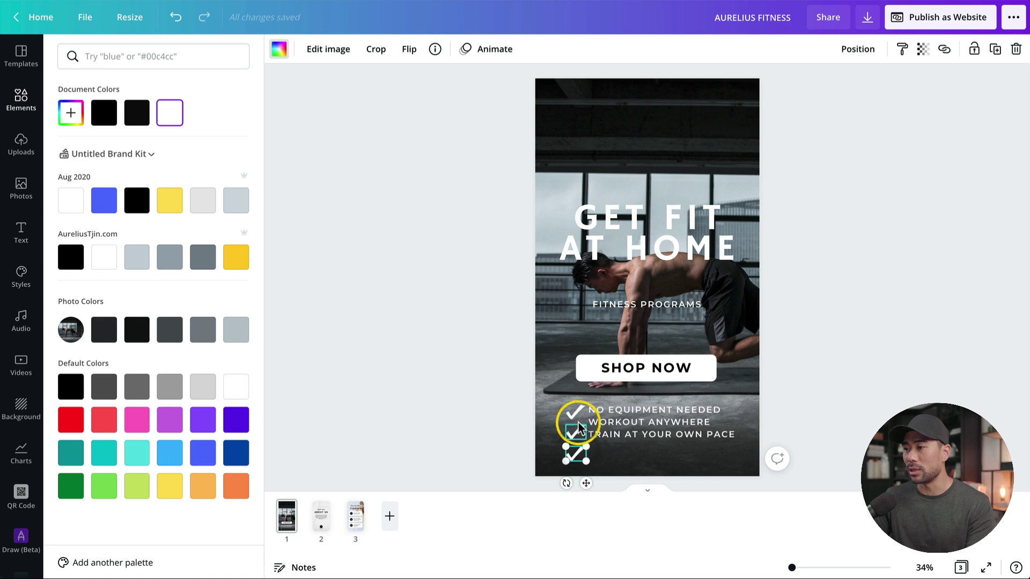
{"action": "left_click", "coordinate": [578, 421]}
Increase the line spacing of the three benefit lines to 2.42.
{"action": "left_click", "coordinate": [620, 411]}
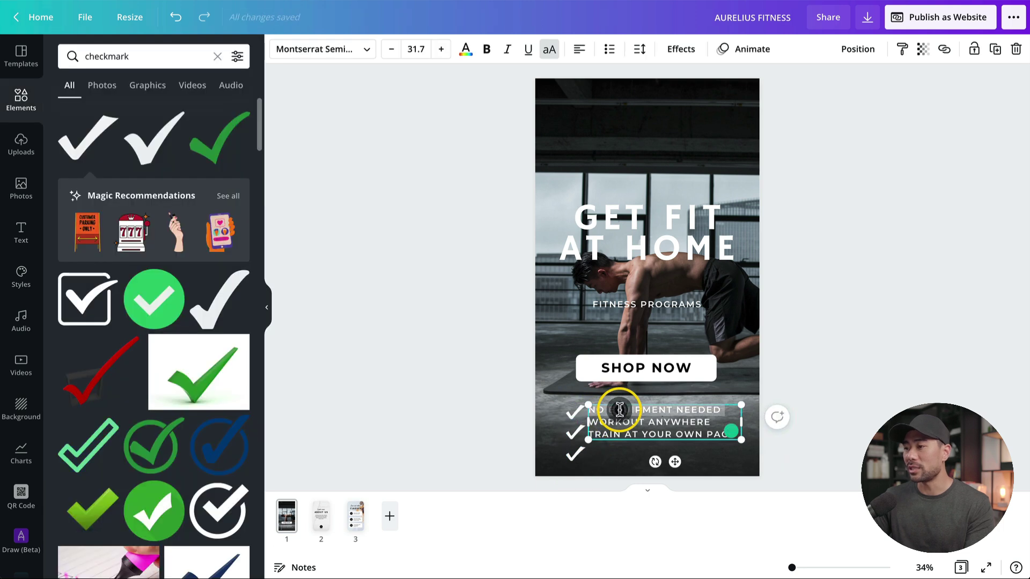
{"action": "left_click", "coordinate": [652, 419]}
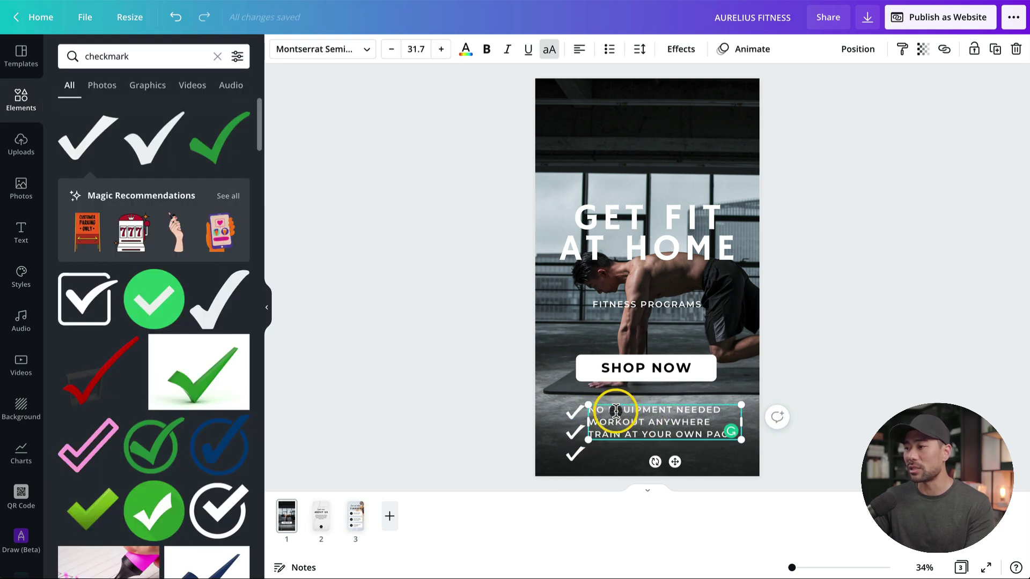
{"action": "left_click", "coordinate": [639, 49]}
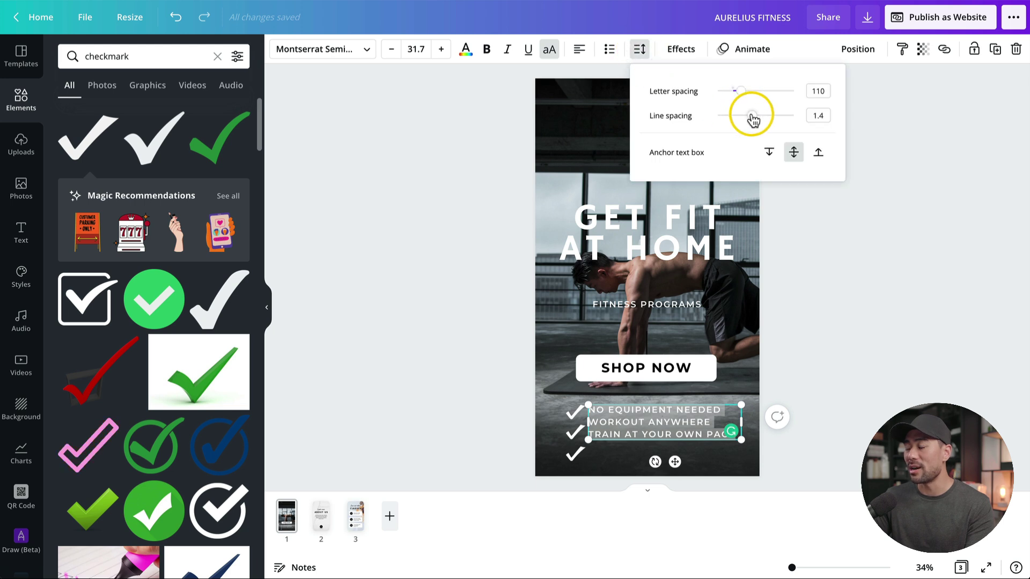
{"action": "left_click_drag", "start_coordinate": [753, 116], "coordinate": [793, 115]}
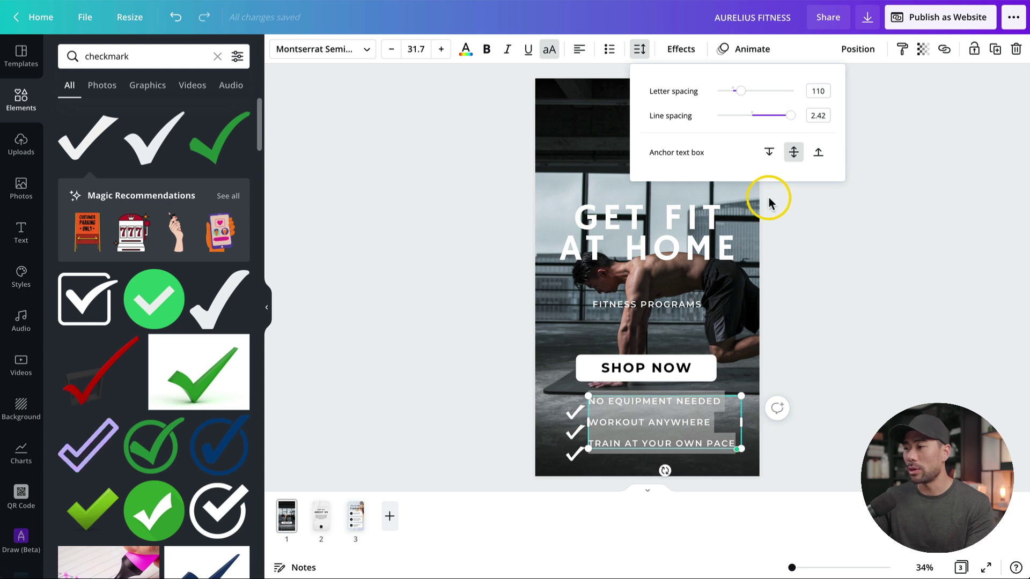
Line up each checkmark with its benefit line and move the whole checklist slightly lower on the page.
{"action": "left_click", "coordinate": [444, 361]}
{"action": "left_click_drag", "start_coordinate": [572, 410], "coordinate": [574, 403]}
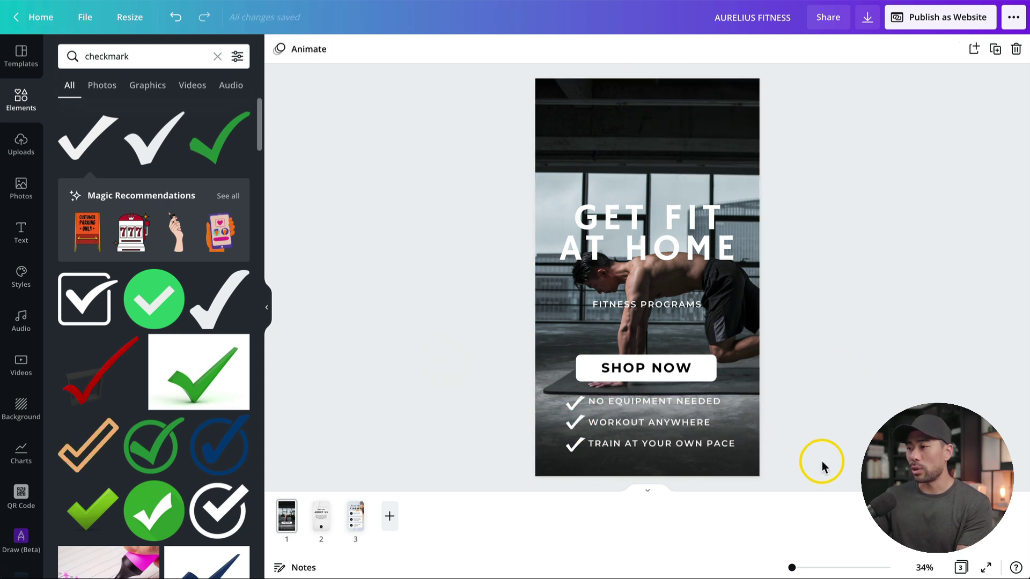
{"action": "left_click_drag", "start_coordinate": [821, 466], "coordinate": [459, 389]}
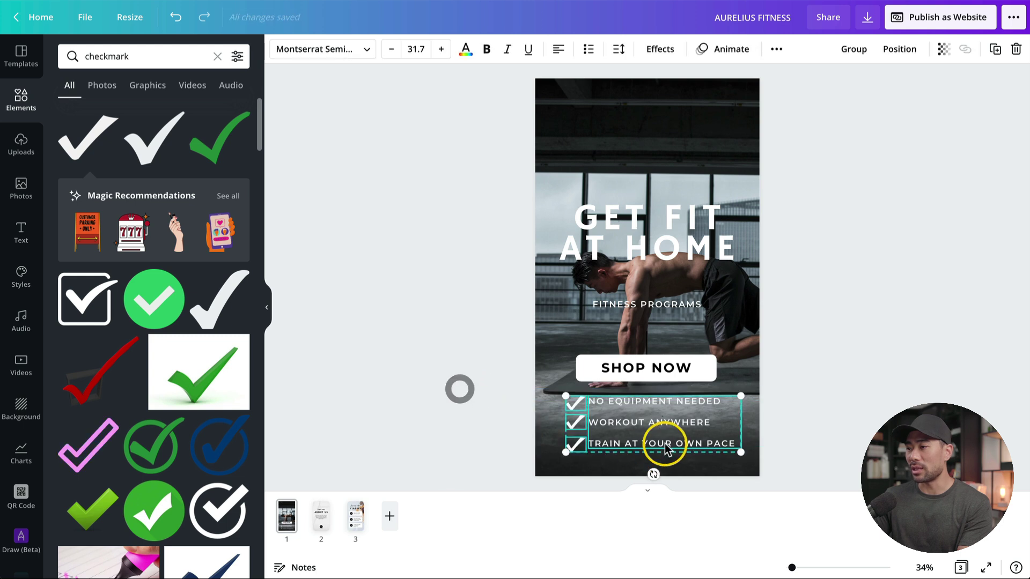
{"action": "left_click_drag", "start_coordinate": [667, 420], "coordinate": [669, 434]}
{"action": "key", "text": "Escape"}
Move the "GET FIT AT HOME" heading, the "FITNESS PROGRAMS" subtitle and the "SHOP NOW" button with its label higher on the page.
{"action": "left_click_drag", "start_coordinate": [684, 256], "coordinate": [681, 235]}
{"action": "left_click", "coordinate": [670, 309]}
{"action": "mouse_move", "coordinate": [674, 310]}
{"action": "left_mouse_down"}
{"action": "mouse_move", "coordinate": [674, 284]}
{"action": "mouse_move", "coordinate": [673, 297]}
{"action": "left_mouse_up"}
{"action": "left_click_drag", "start_coordinate": [838, 382], "coordinate": [579, 349]}
{"action": "left_click_drag", "start_coordinate": [663, 371], "coordinate": [662, 347]}
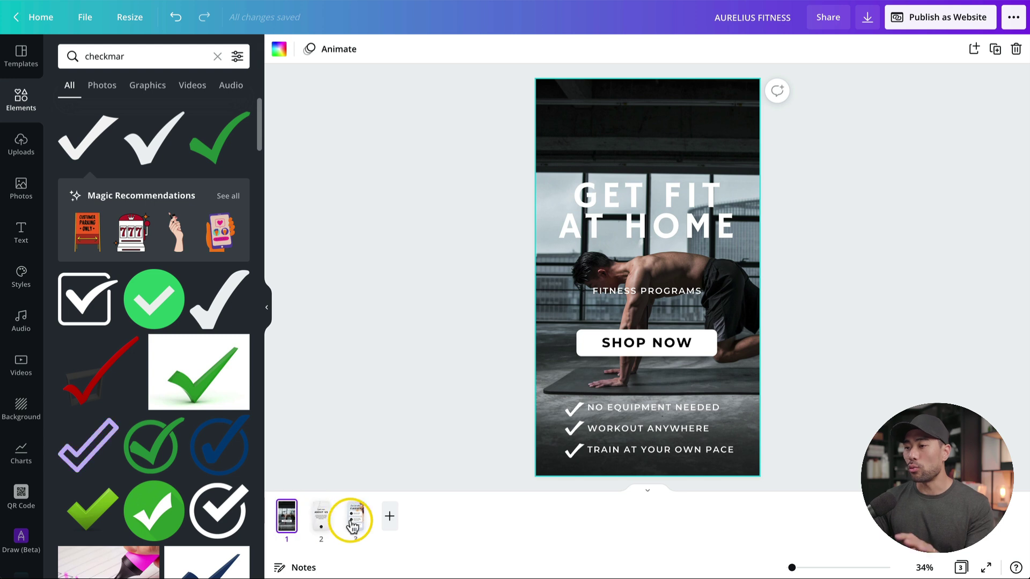
Reorder the pages so the online classes page comes second, ahead of the about us page.
{"action": "left_click", "coordinate": [353, 524]}
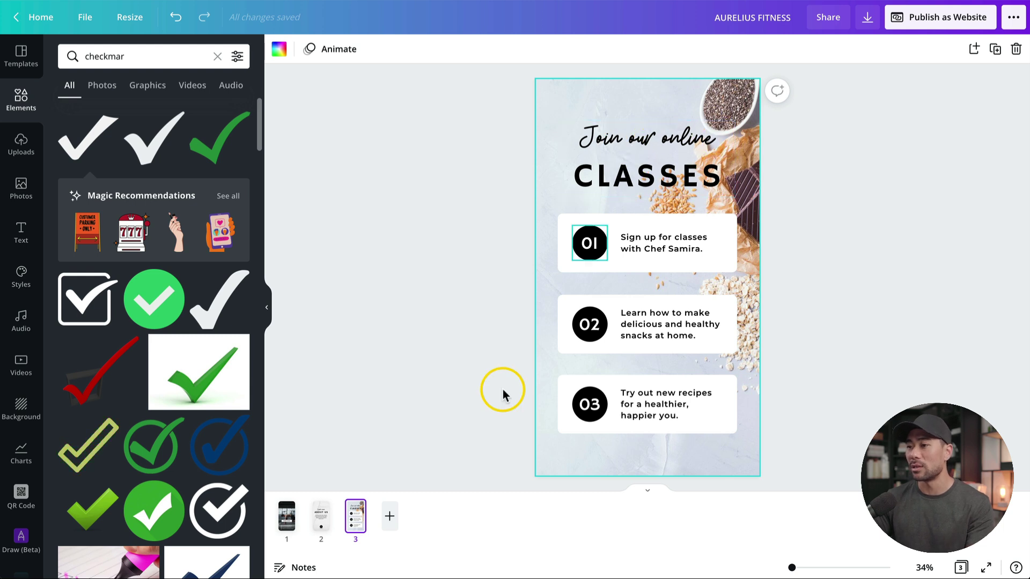
{"action": "left_click_drag", "start_coordinate": [349, 516], "coordinate": [339, 518]}
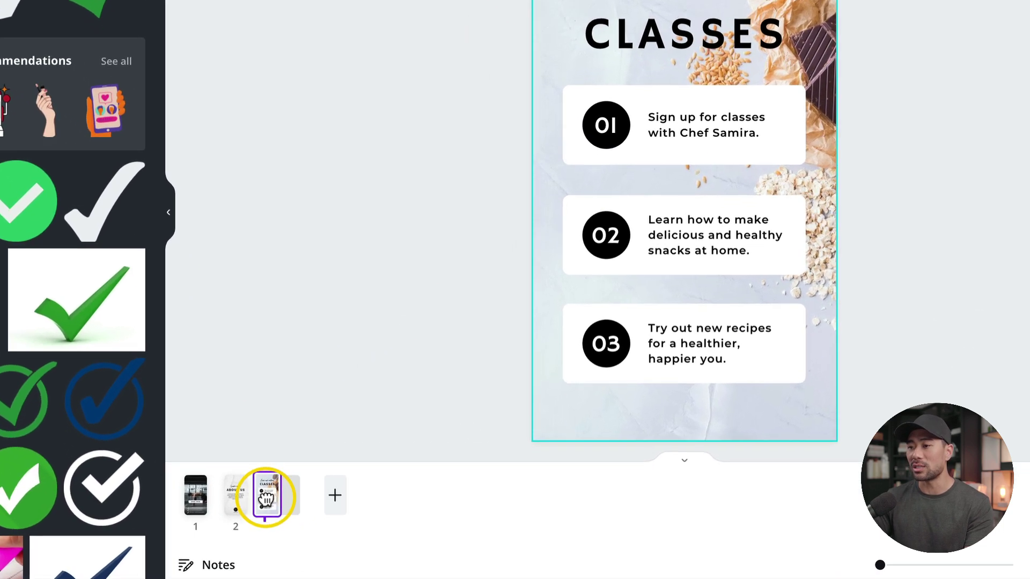
{"action": "left_click_drag", "start_coordinate": [266, 500], "coordinate": [236, 499]}
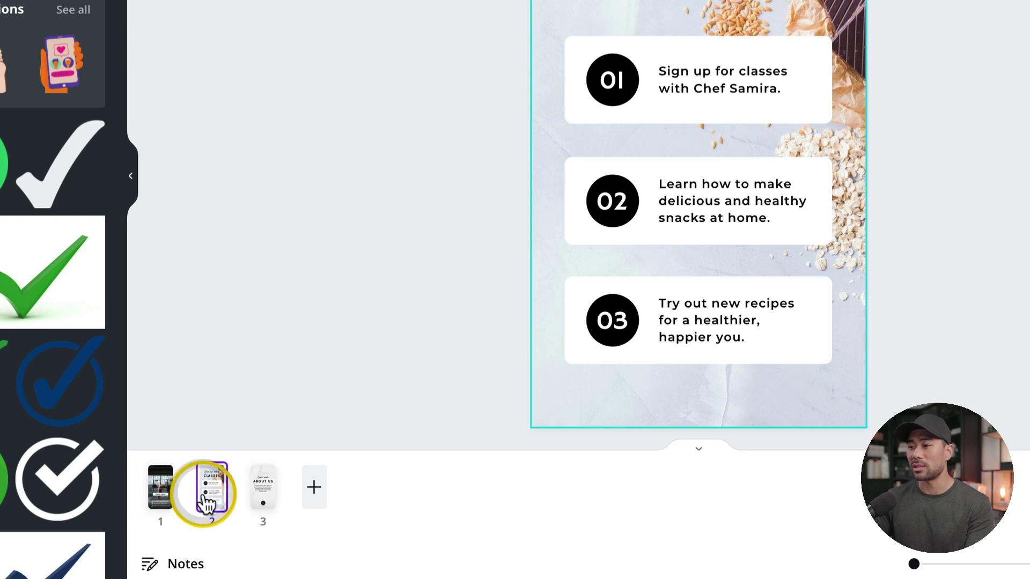
{"action": "left_click", "coordinate": [206, 501]}
{"action": "left_click", "coordinate": [383, 518]}
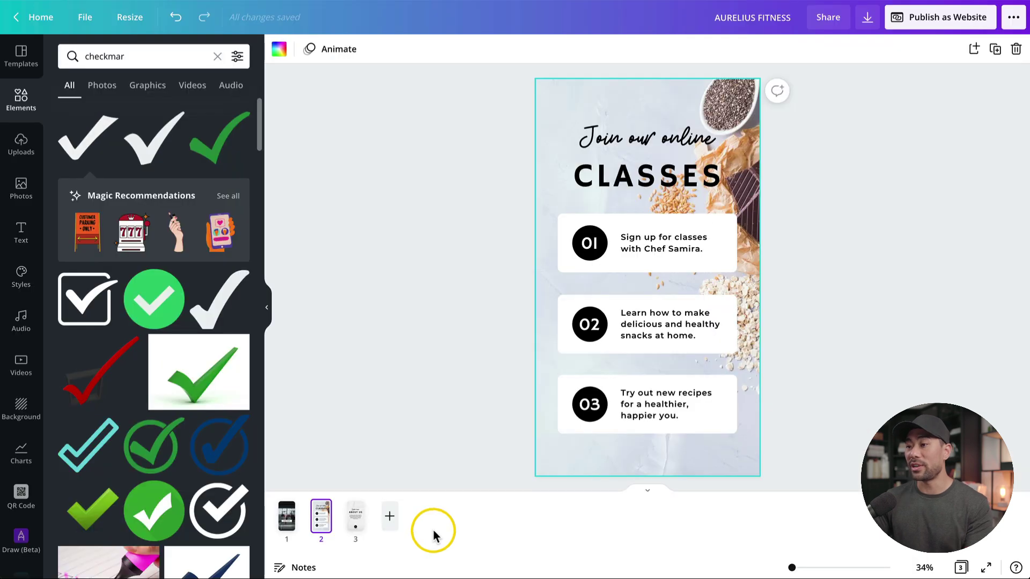
{"action": "left_click", "coordinate": [647, 490]}
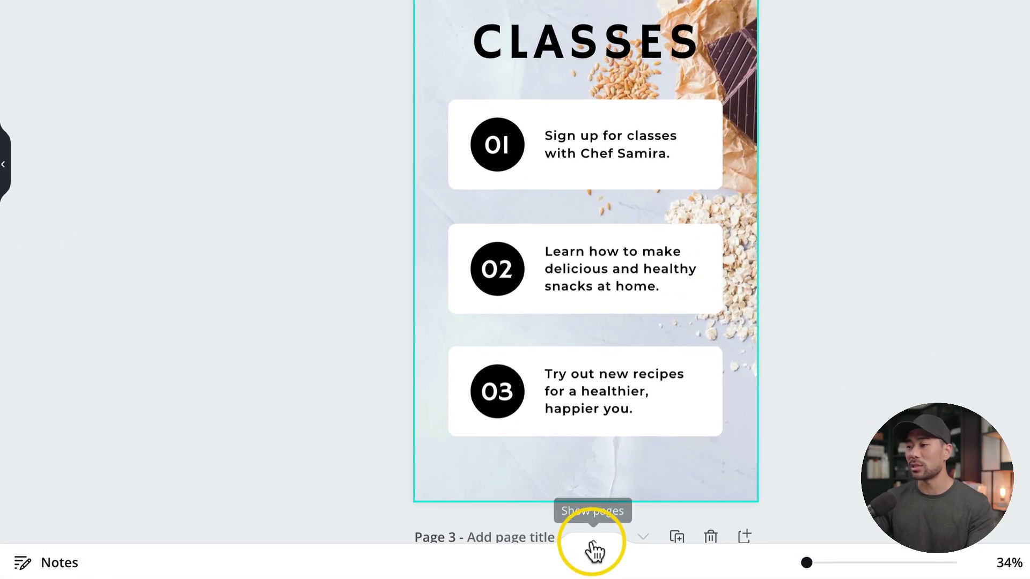
{"action": "left_click", "coordinate": [593, 551]}
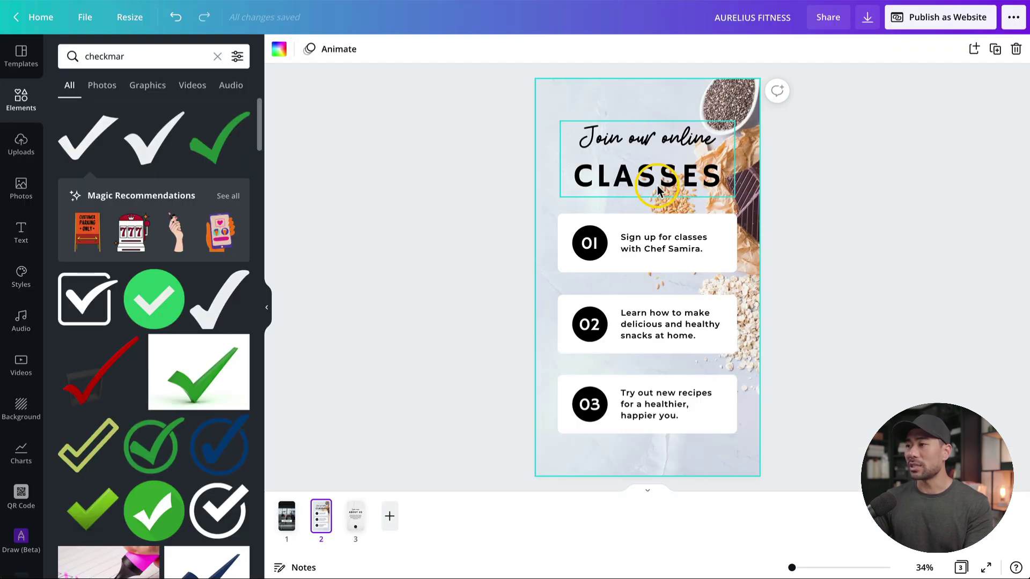
Replace the "CLASSES" heading on the second page with "OUR PROCESS".
{"action": "left_click", "coordinate": [658, 183]}
{"action": "double_click", "coordinate": [659, 184]}
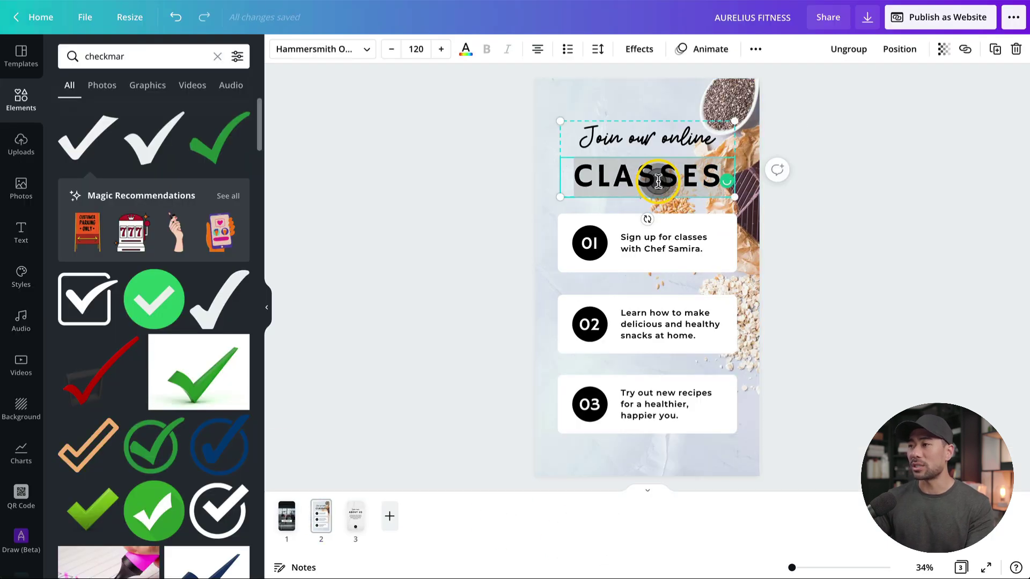
{"action": "type", "text": "OUR PROCESS"}
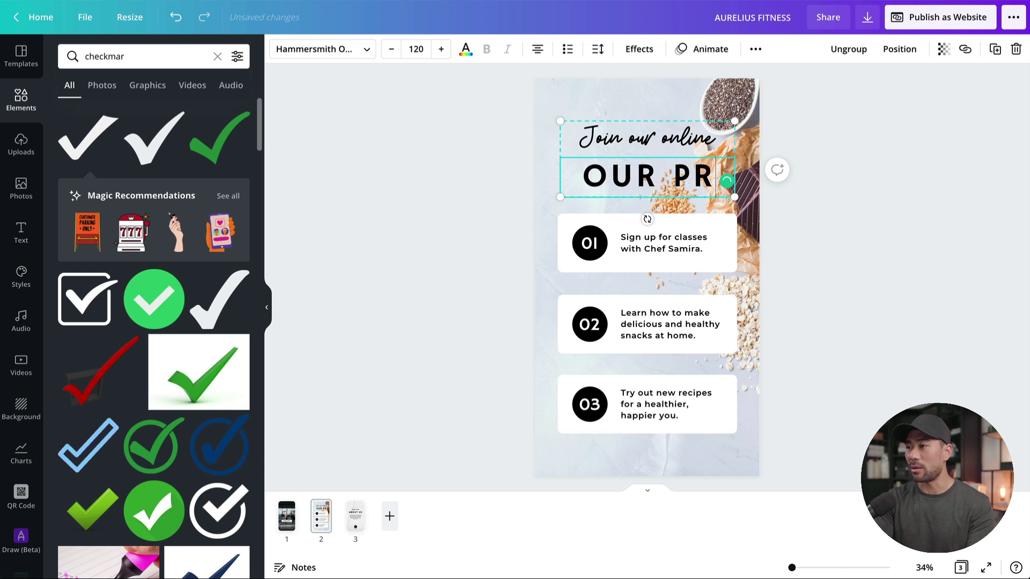
Delete the "Join our online" script line and move the "OUR PROCESS" heading up into its place.
{"action": "left_click", "coordinate": [654, 137]}
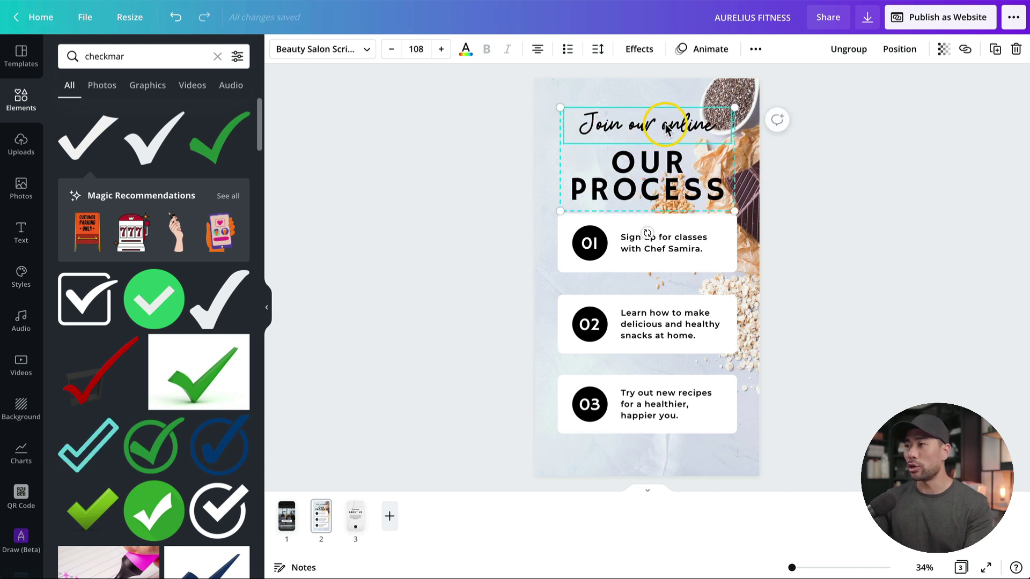
{"action": "double_click", "coordinate": [666, 124]}
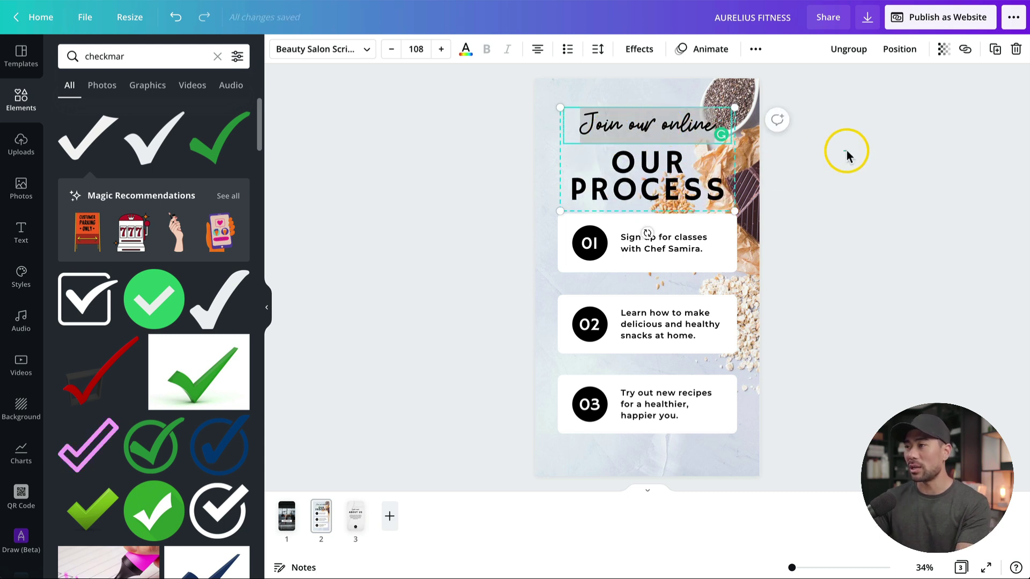
{"action": "key", "text": "Delete"}
{"action": "left_click_drag", "start_coordinate": [650, 176], "coordinate": [650, 145]}
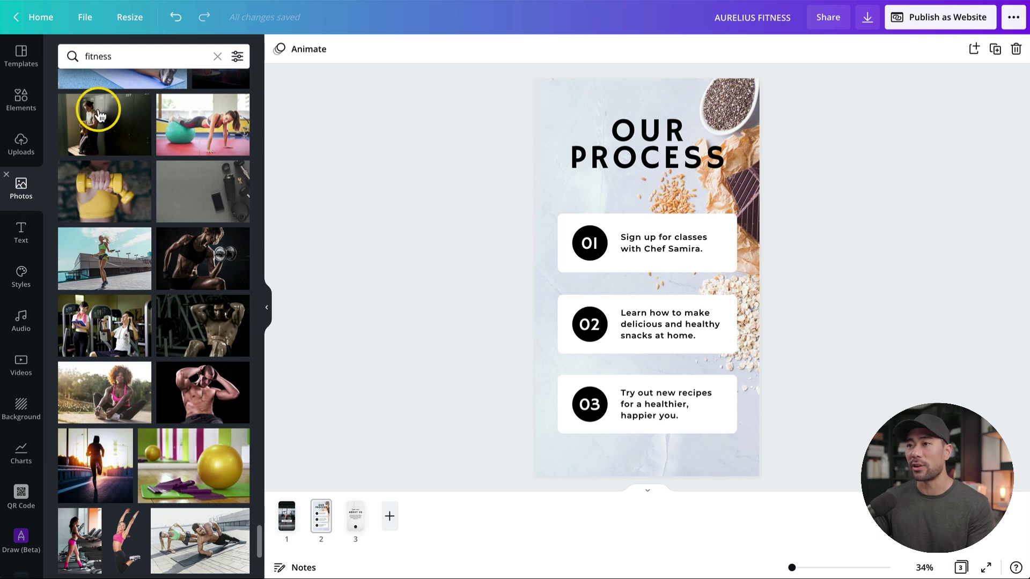
Replace the page background with the grey flat-lay photo of workout gear and shift the image leftward within the page.
{"action": "left_click", "coordinate": [196, 205]}
{"action": "right_click", "coordinate": [596, 282]}
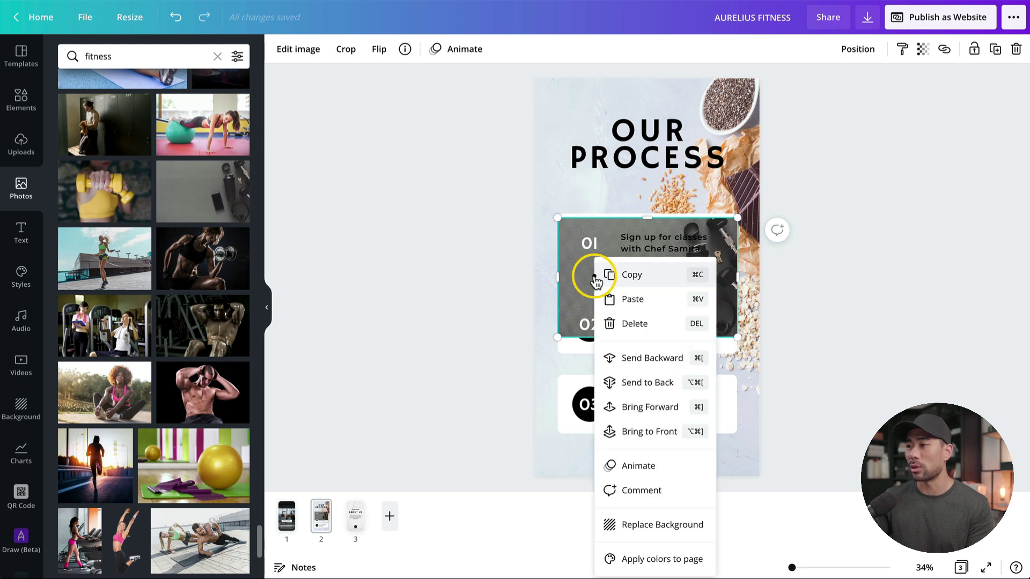
{"action": "left_click", "coordinate": [663, 525]}
{"action": "double_click", "coordinate": [644, 96]}
{"action": "left_click_drag", "start_coordinate": [726, 129], "coordinate": [655, 131]}
{"action": "key", "text": "Return"}
Color the "OUR PROCESS" heading white.
{"action": "left_click", "coordinate": [654, 145]}
{"action": "left_click", "coordinate": [464, 53]}
{"action": "left_click", "coordinate": [136, 118]}
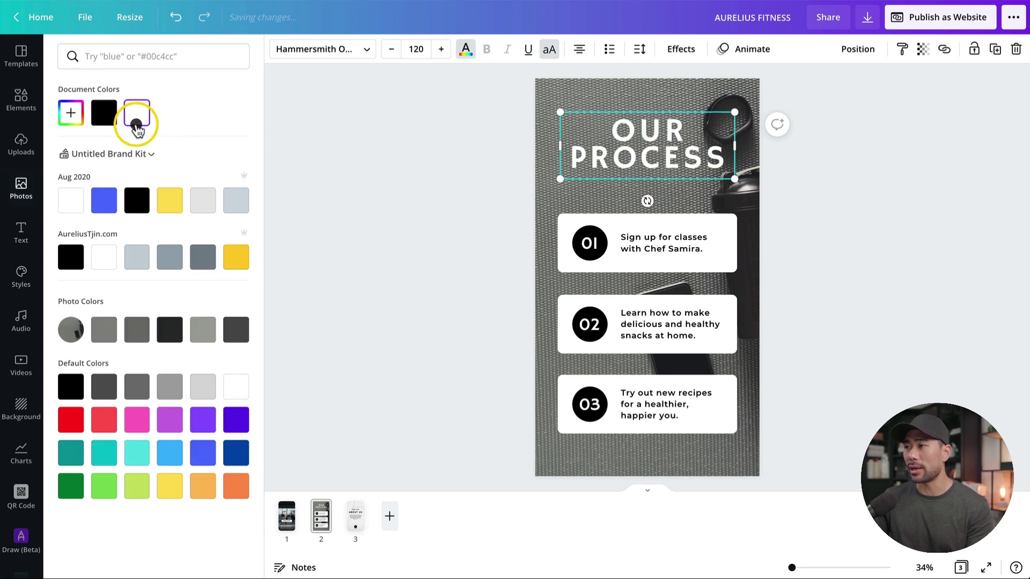
{"action": "left_click", "coordinate": [458, 195]}
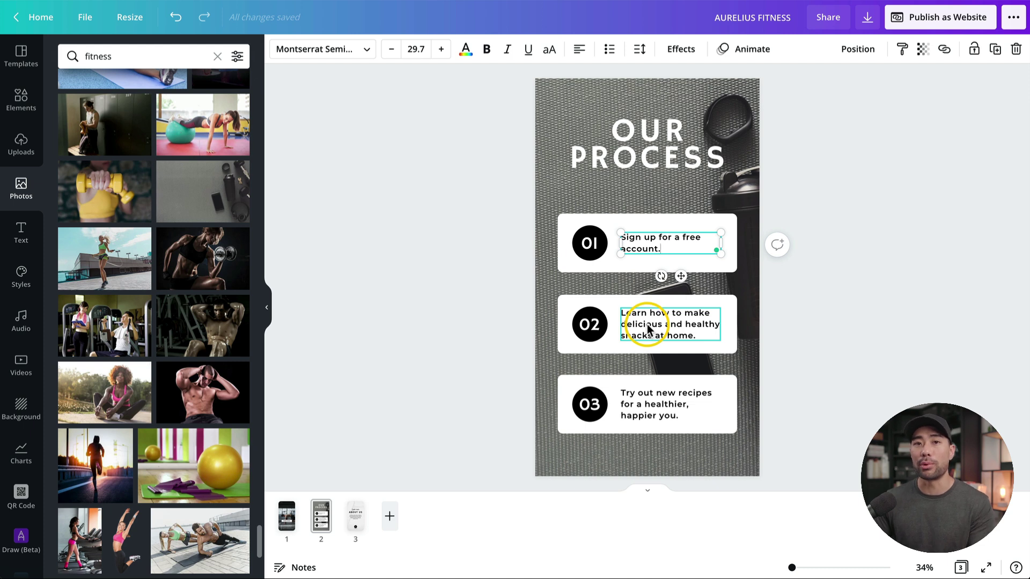
Replace the text of card 02 with "Select a program." and card 03 with "Follow to start getting results!".
{"action": "double_click", "coordinate": [665, 323]}
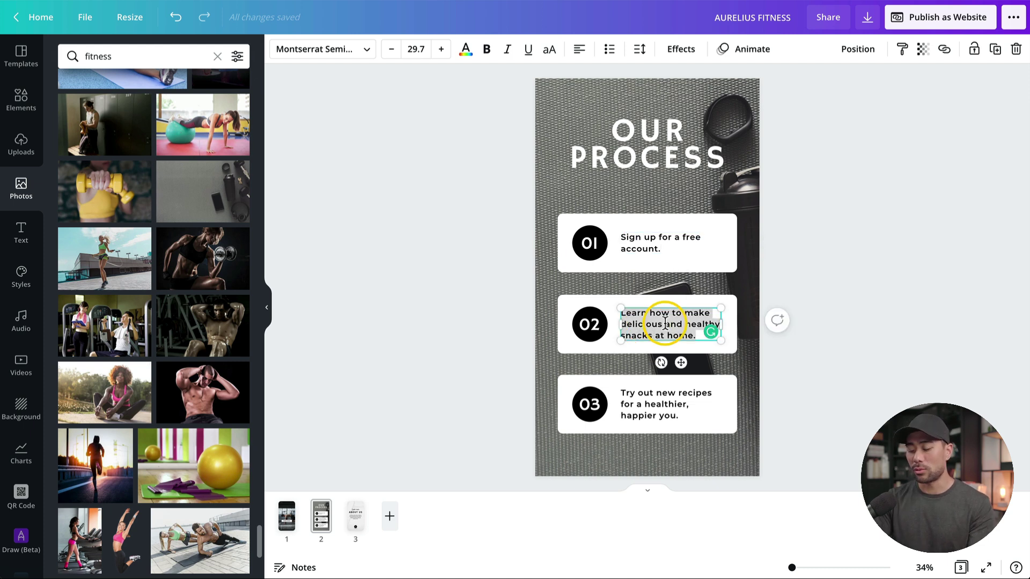
{"action": "type", "text": "Select a program."}
{"action": "double_click", "coordinate": [652, 404]}
{"action": "type", "text": "Follow to"}
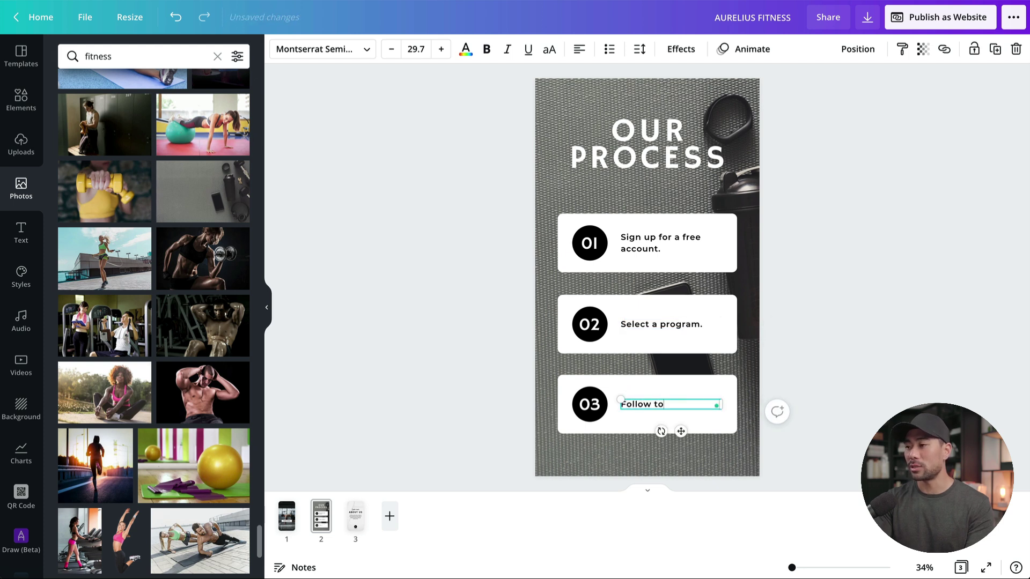
{"action": "type", "text": "ng results!"}
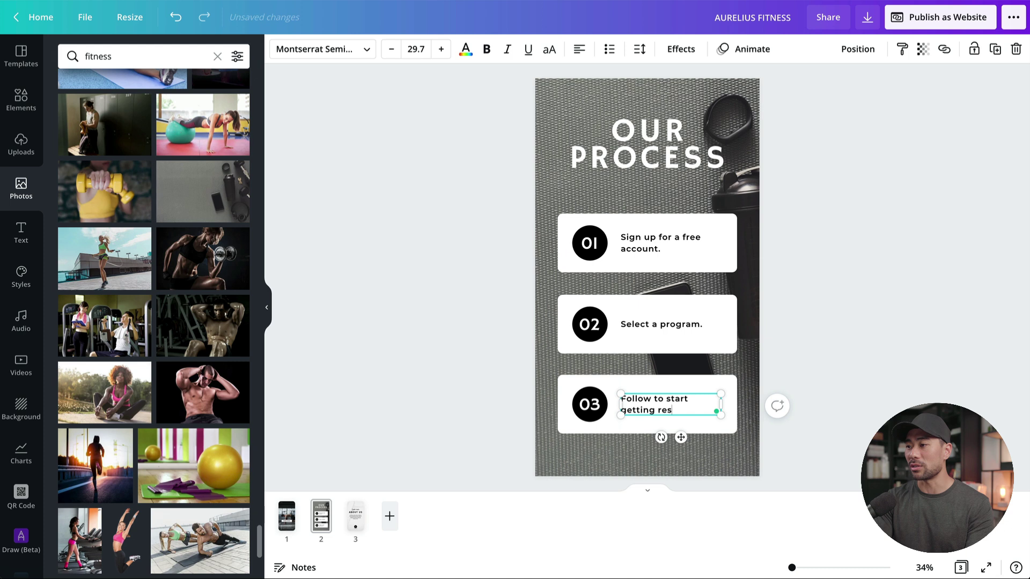
{"action": "left_click", "coordinate": [828, 356]}
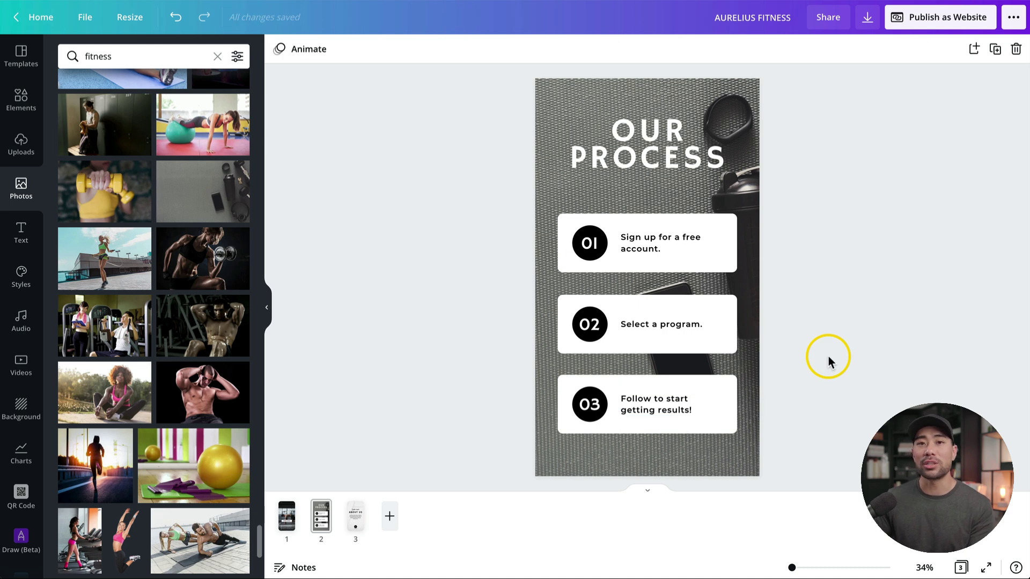
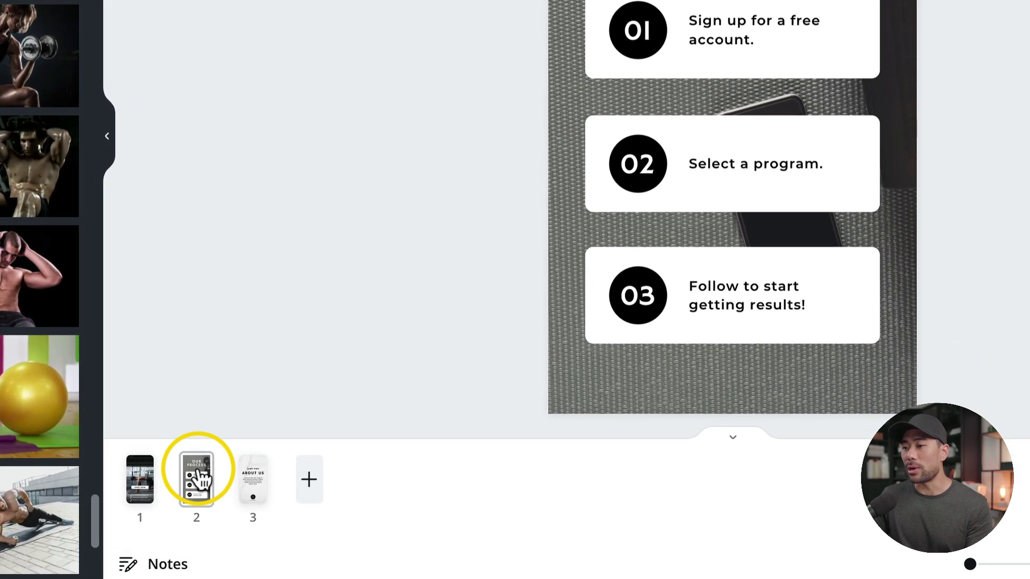
Duplicate the "OUR PROCESS" page and change the copy's heading to "PROGRAMS".
{"action": "right_click", "coordinate": [201, 477]}
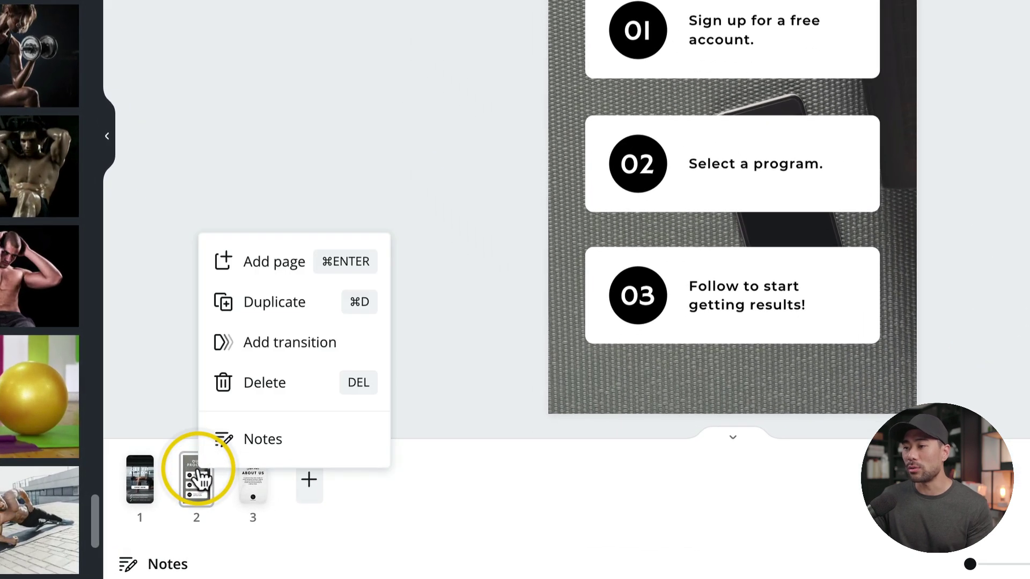
{"action": "left_click", "coordinate": [271, 317]}
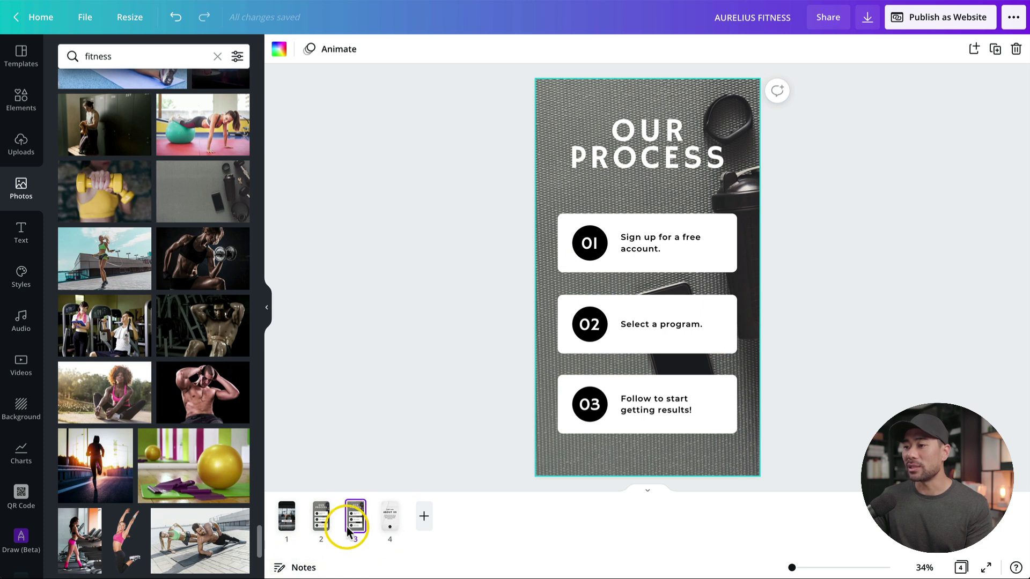
{"action": "left_click", "coordinate": [655, 162]}
{"action": "left_click", "coordinate": [655, 162]}
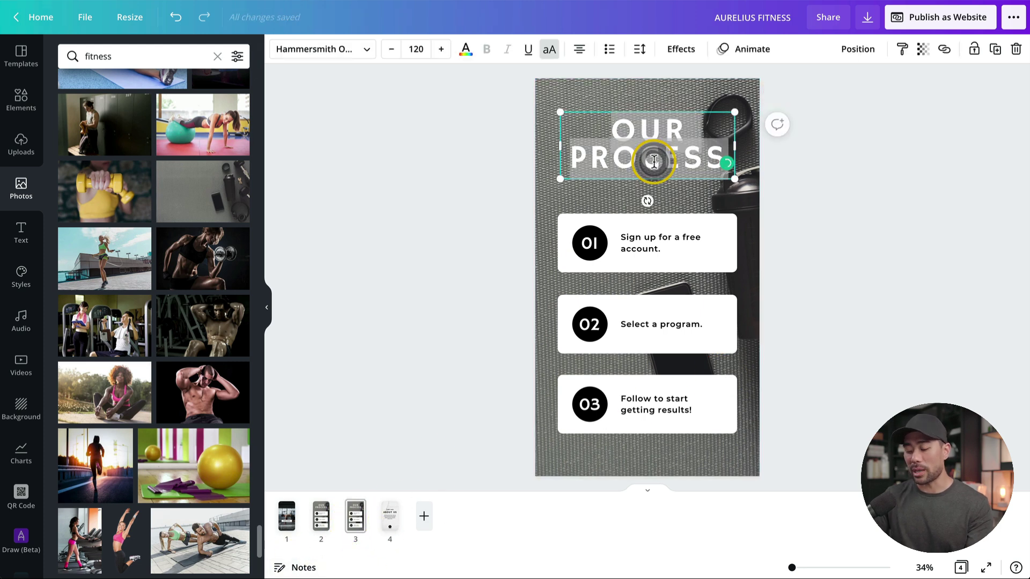
{"action": "type", "text": "PROGRAMS"}
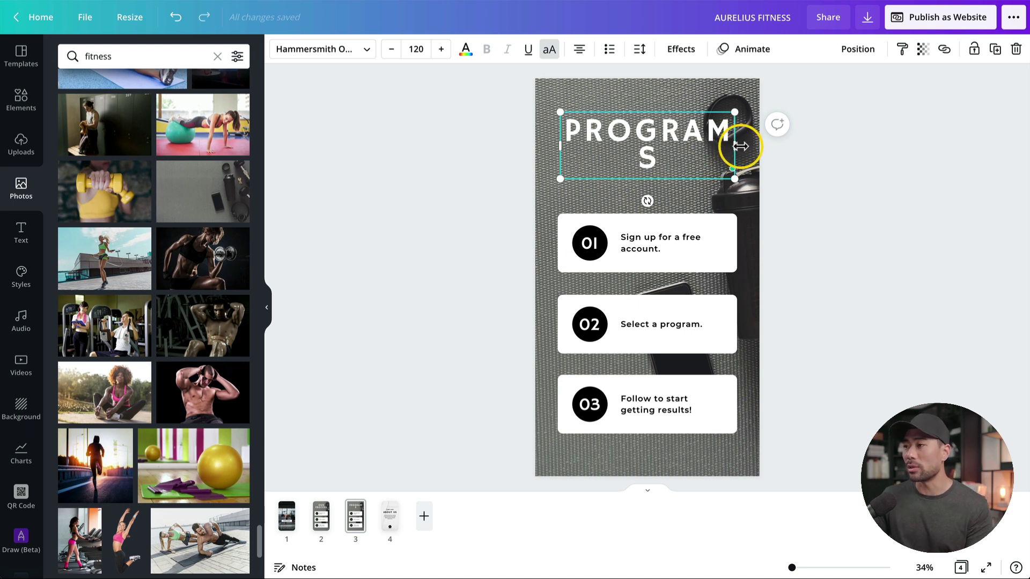
Fit the "PROGRAMS" heading on one line by widening its text box and reducing the font size to 109, keeping it horizontally centered.
{"action": "left_click_drag", "start_coordinate": [741, 146], "coordinate": [707, 141]}
{"action": "left_click", "coordinate": [783, 164]}
{"action": "double_click", "coordinate": [707, 140]}
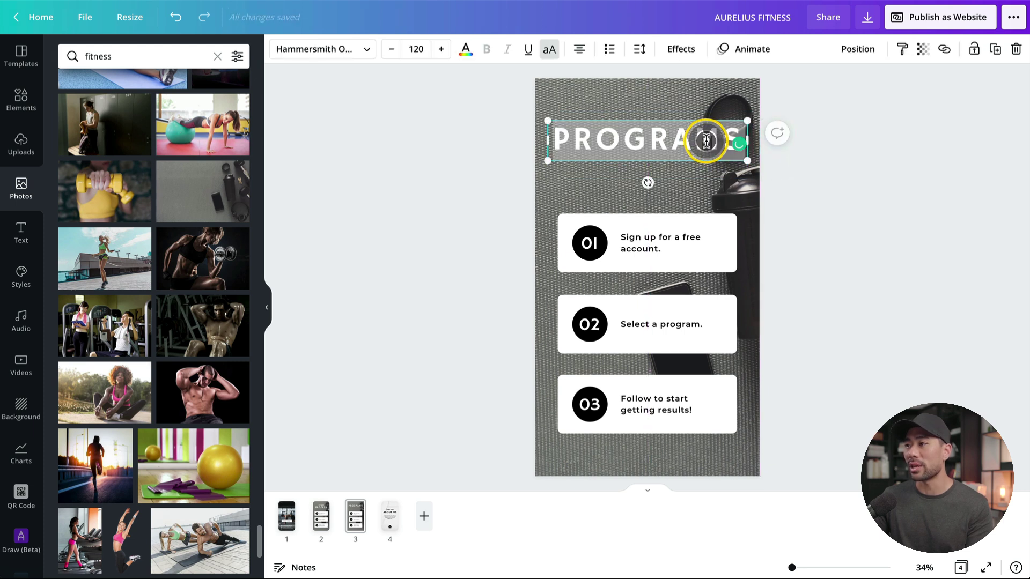
{"action": "left_click", "coordinate": [391, 52]}
{"action": "left_click", "coordinate": [391, 51]}
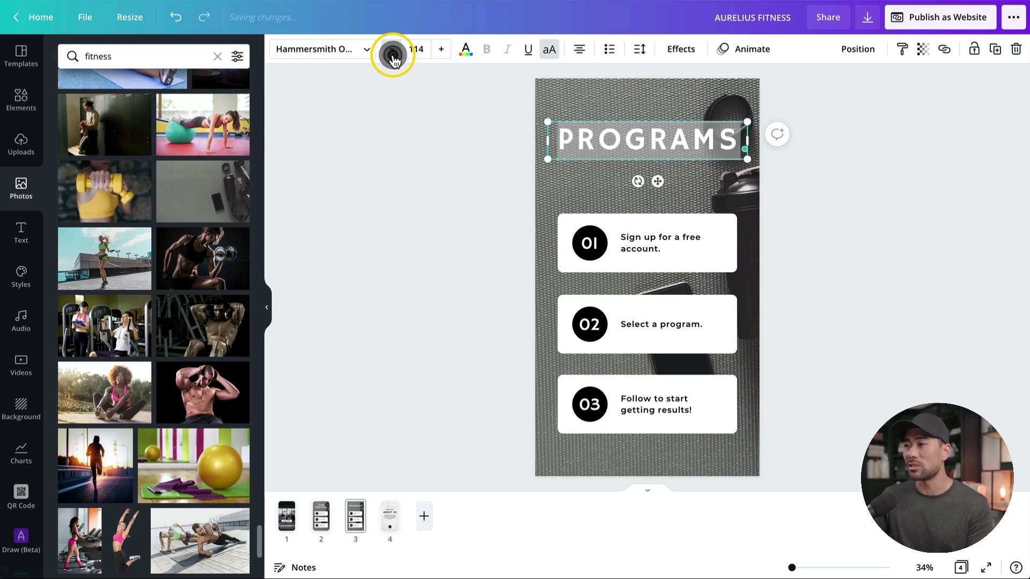
{"action": "left_click", "coordinate": [391, 52]}
{"action": "left_click_drag", "start_coordinate": [673, 141], "coordinate": [675, 139]}
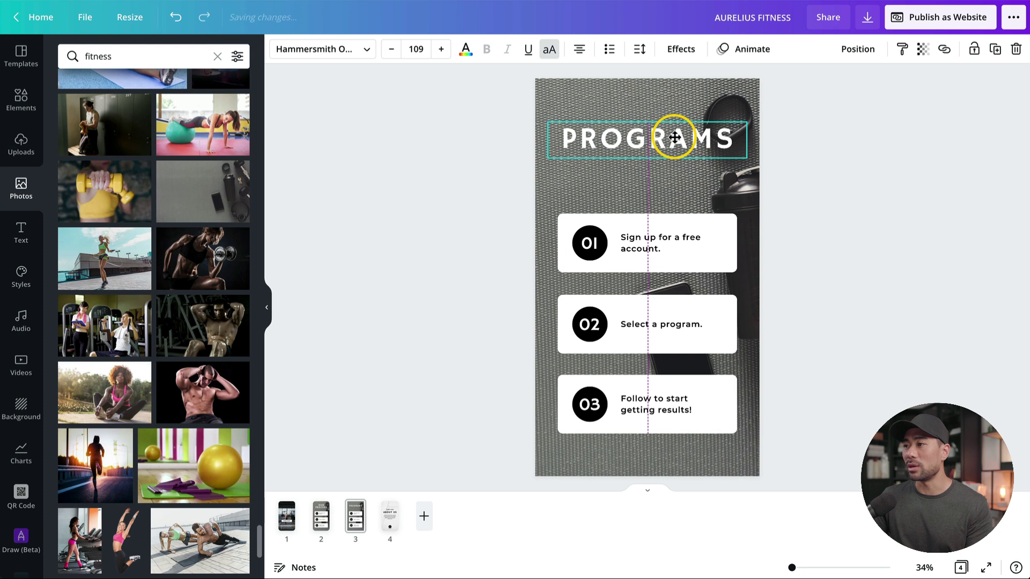
{"action": "left_click", "coordinate": [774, 297]}
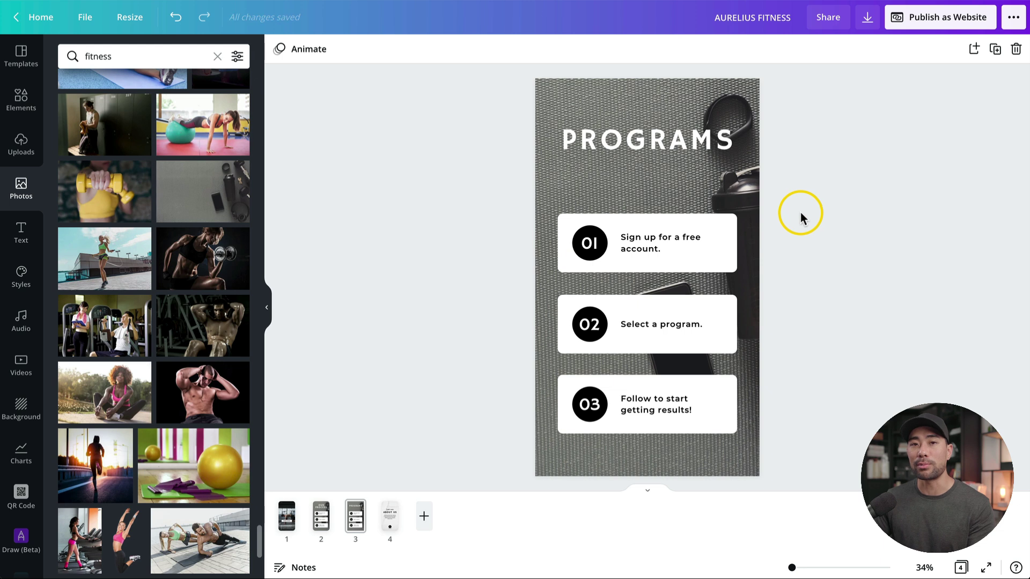
Replace the first card's text on the programs page with "FULL BODY X".
{"action": "left_click", "coordinate": [633, 240]}
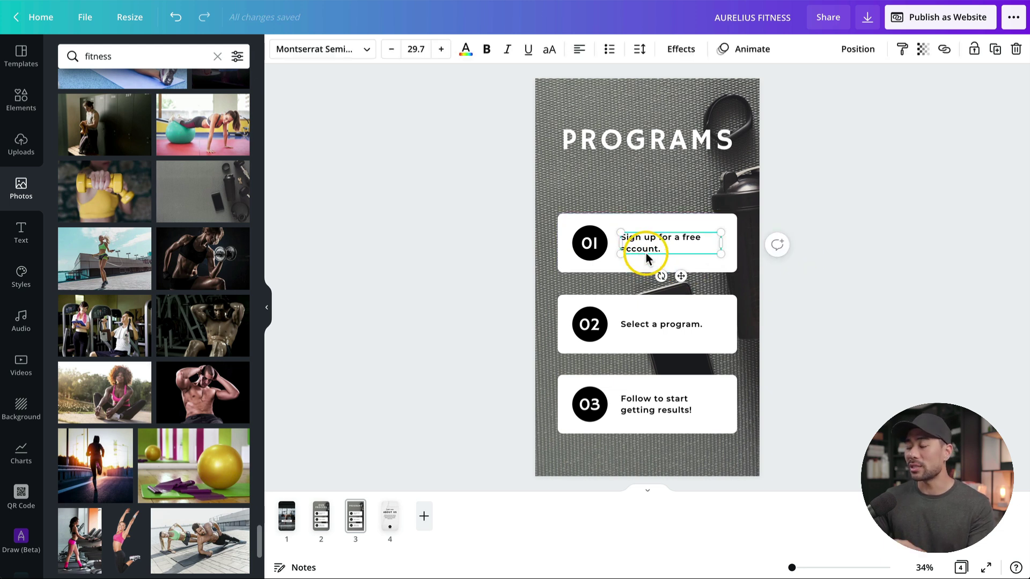
{"action": "left_click", "coordinate": [645, 248]}
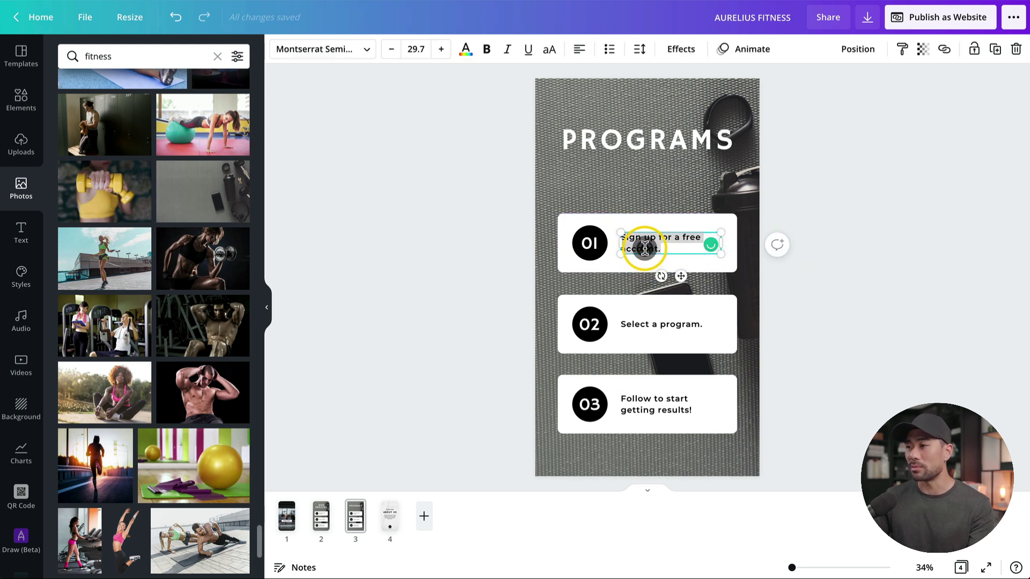
{"action": "type", "text": "FULL BO"}
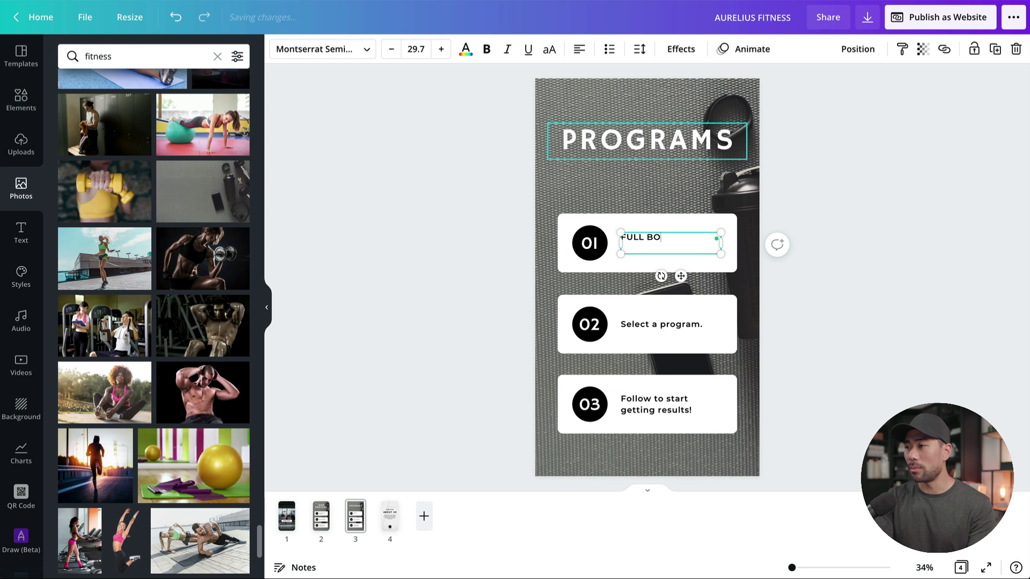
{"action": "type", "text": "DY X"}
Delete the "01" number and its black circle from the first card.
{"action": "left_click", "coordinate": [593, 251]}
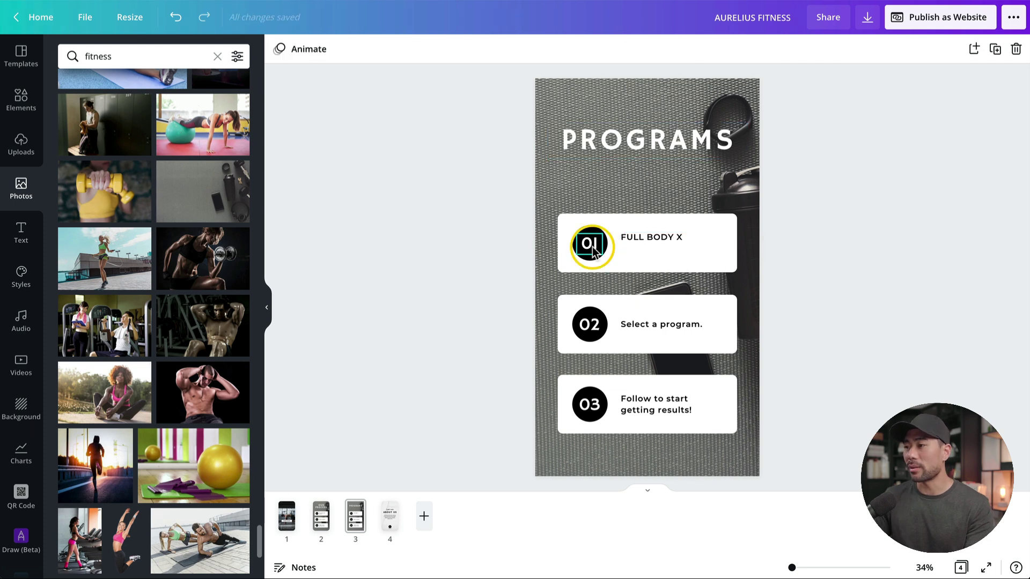
{"action": "left_click", "coordinate": [590, 249]}
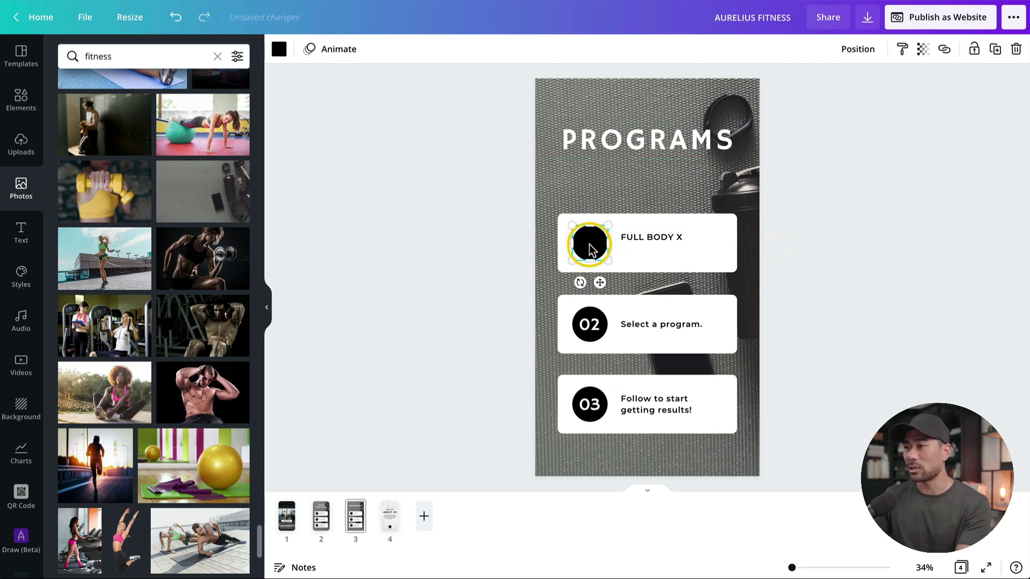
{"action": "key", "text": "Delete"}
Enlarge the "FULL BODY X" text to size 45.7 and move it to the upper middle of its card.
{"action": "left_click", "coordinate": [650, 244]}
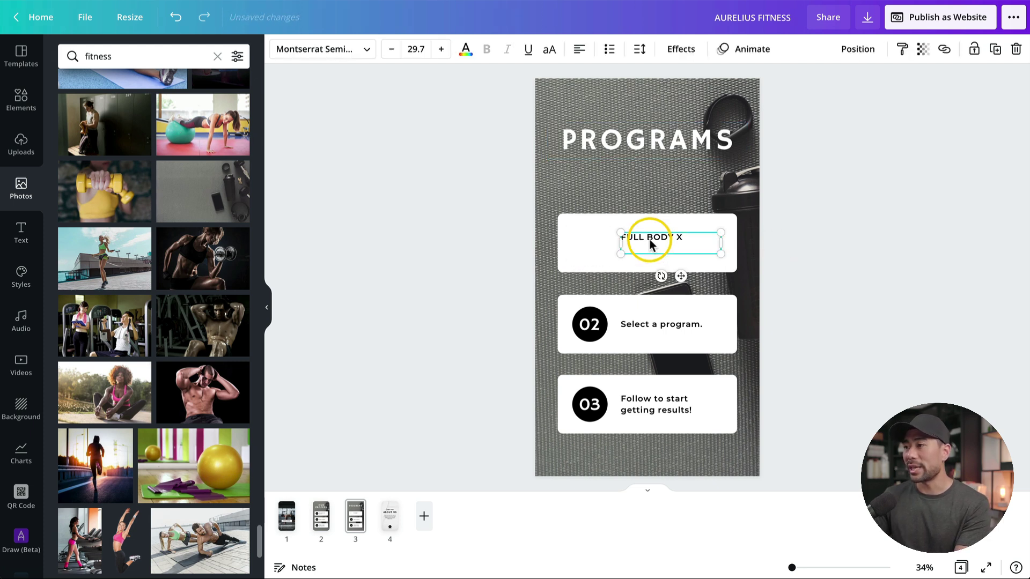
{"action": "left_click", "coordinate": [442, 49]}
{"action": "left_click", "coordinate": [442, 50]}
{"action": "left_click", "coordinate": [443, 51]}
{"action": "left_click", "coordinate": [442, 50]}
{"action": "left_click", "coordinate": [442, 51]}
{"action": "left_click", "coordinate": [442, 51]}
{"action": "left_click", "coordinate": [442, 51]}
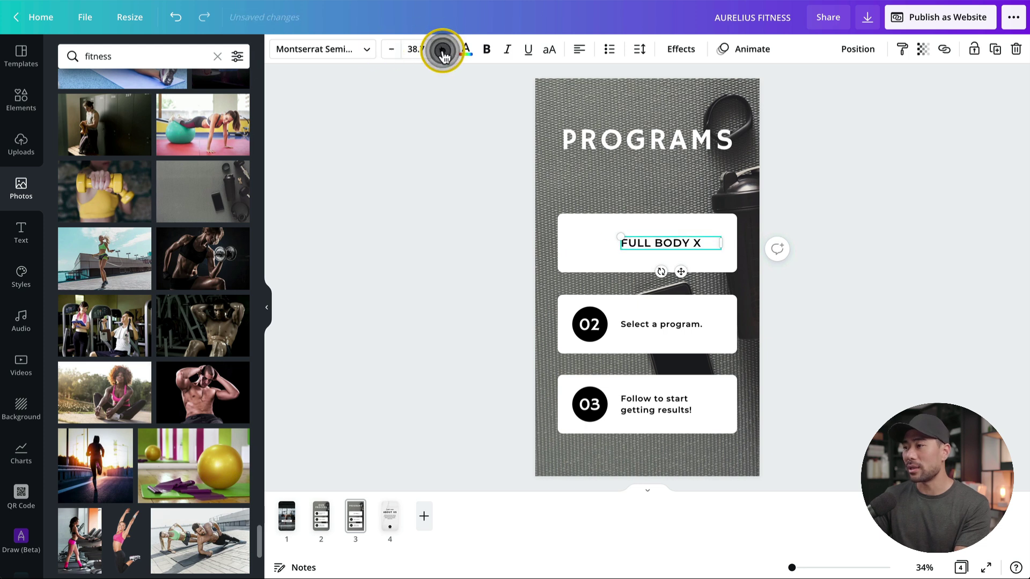
{"action": "left_click", "coordinate": [442, 50]}
{"action": "left_click", "coordinate": [442, 50]}
{"action": "left_click", "coordinate": [442, 51]}
{"action": "left_click", "coordinate": [442, 50]}
{"action": "left_click", "coordinate": [442, 50]}
{"action": "left_click", "coordinate": [442, 51]}
{"action": "left_click", "coordinate": [442, 50]}
{"action": "left_click", "coordinate": [442, 50]}
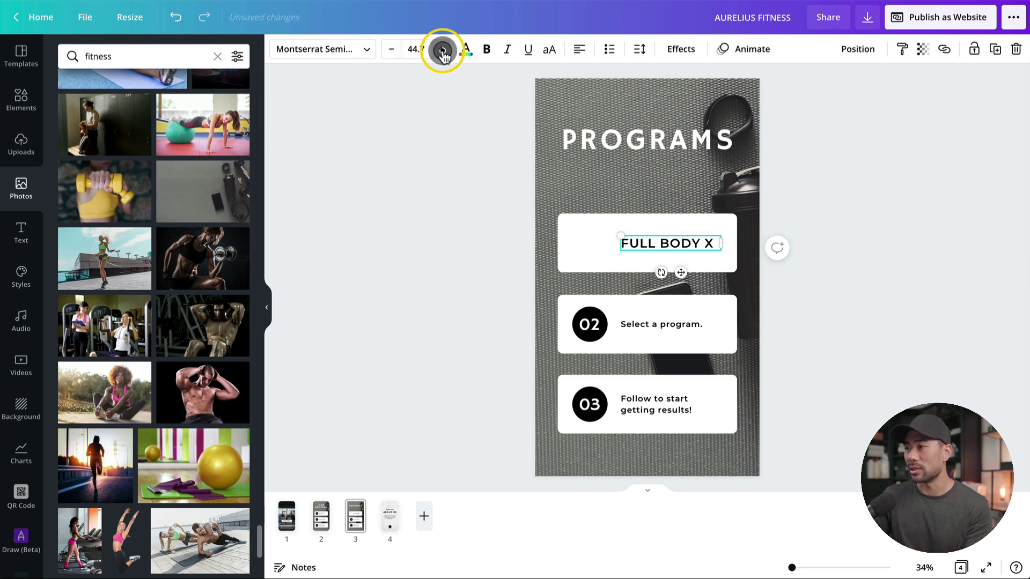
{"action": "left_click", "coordinate": [442, 51]}
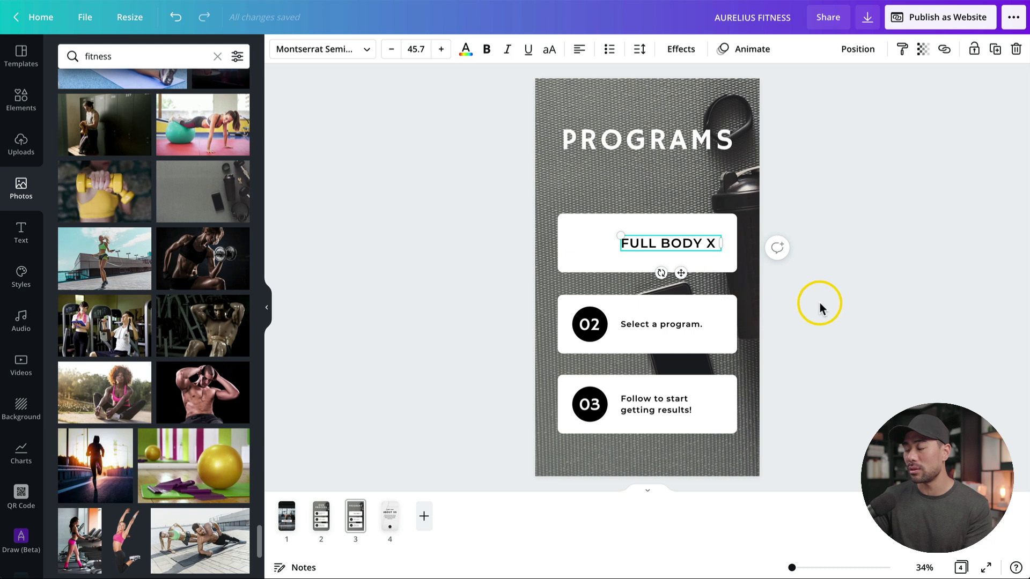
{"action": "left_click_drag", "start_coordinate": [682, 263], "coordinate": [657, 265]}
{"action": "left_click", "coordinate": [660, 280]}
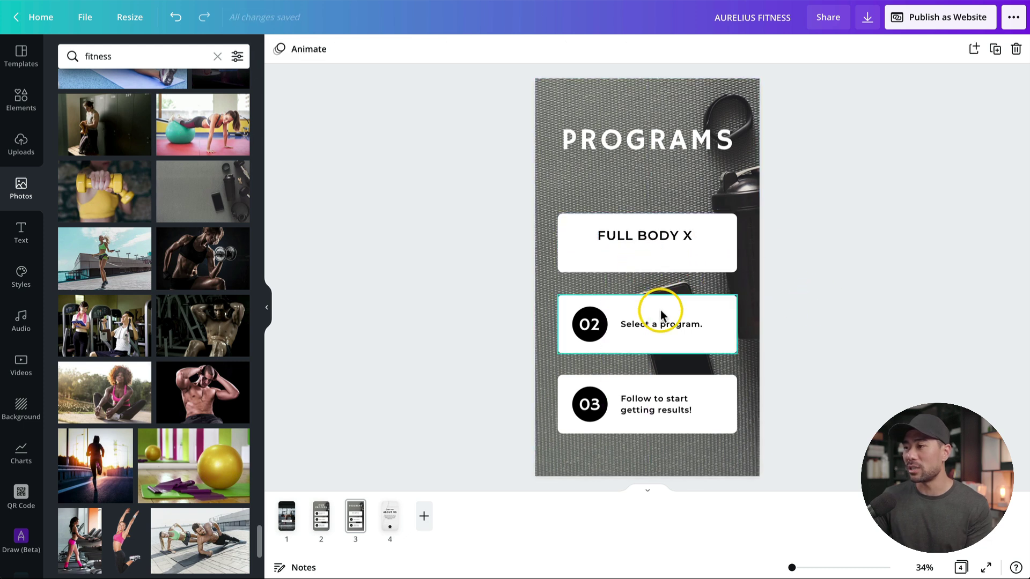
Place a copy of the "Select a program." text under "FULL BODY X" and reword it as "A 12-week full-body workout program".
{"action": "left_click", "coordinate": [651, 325]}
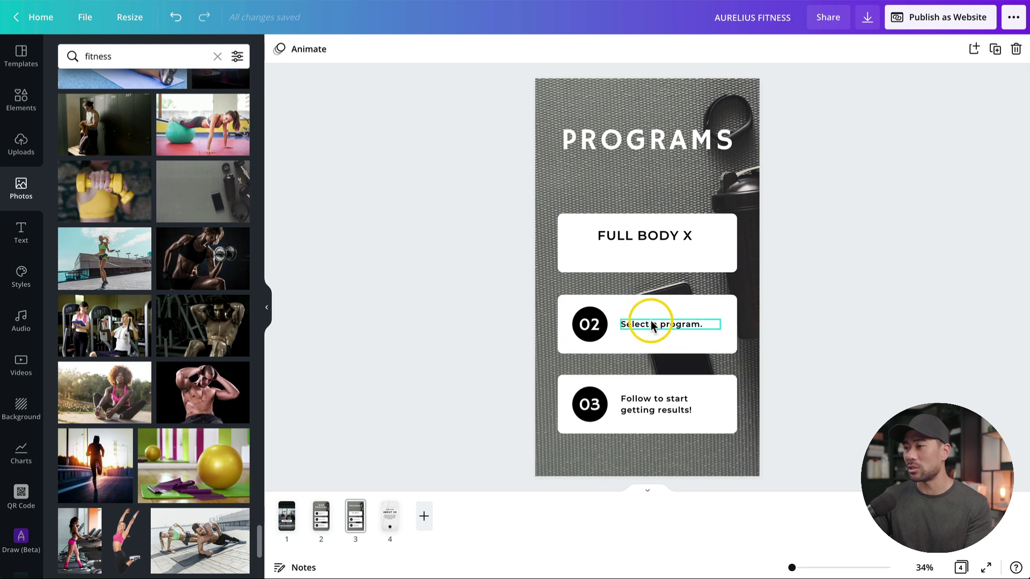
{"action": "left_click", "coordinate": [650, 328]}
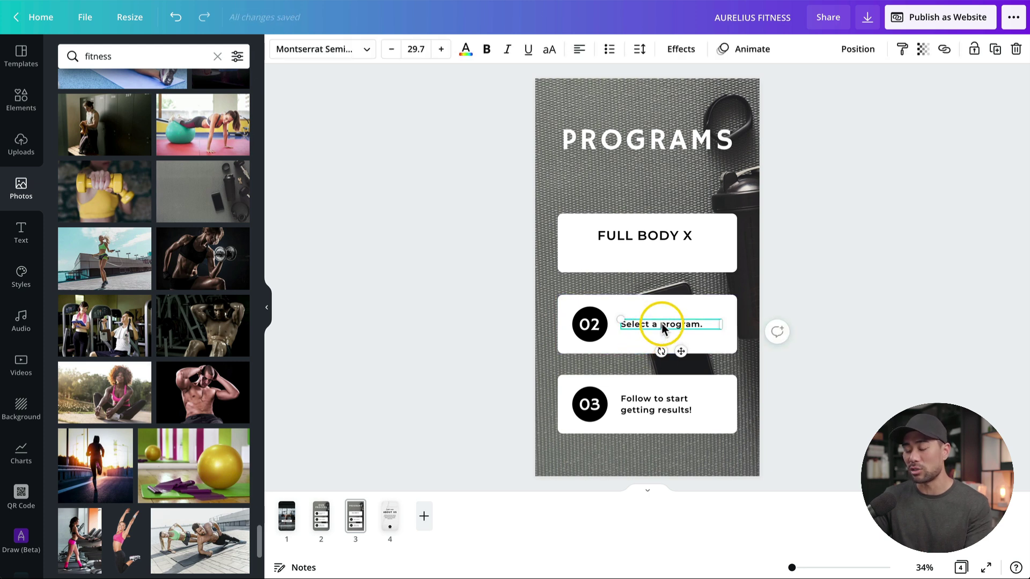
{"action": "left_click_drag", "start_coordinate": [664, 329], "coordinate": [660, 260]}
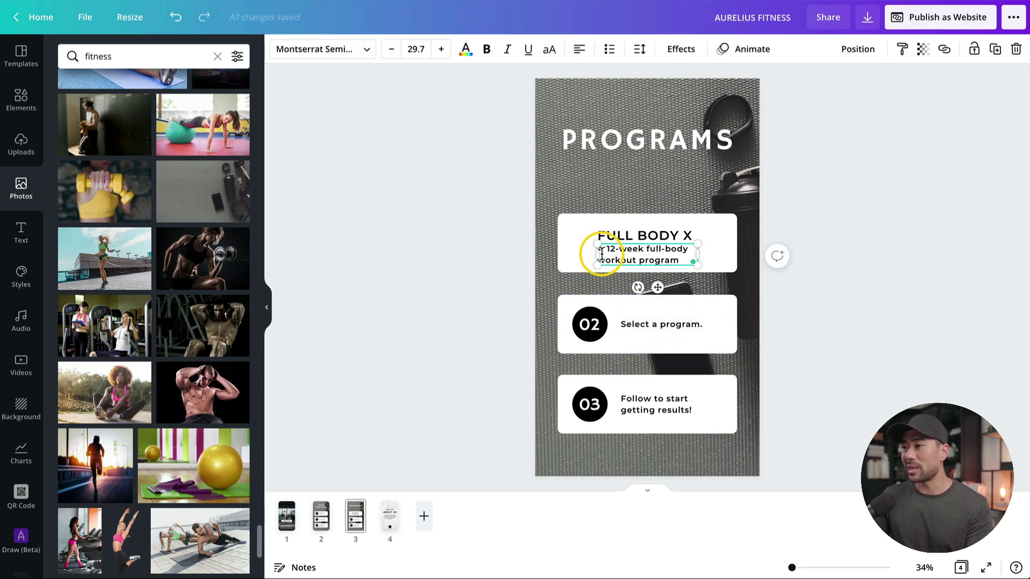
Center-align the 12-week program description and nudge the "FULL BODY X" title slightly upward within the card.
{"action": "triple_click", "coordinate": [674, 259]}
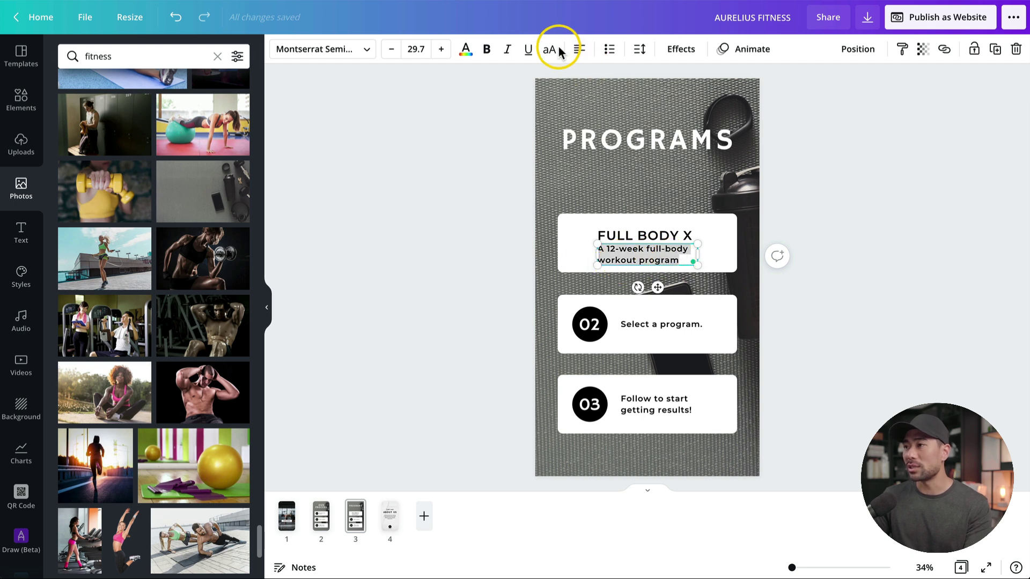
{"action": "left_click", "coordinate": [580, 50]}
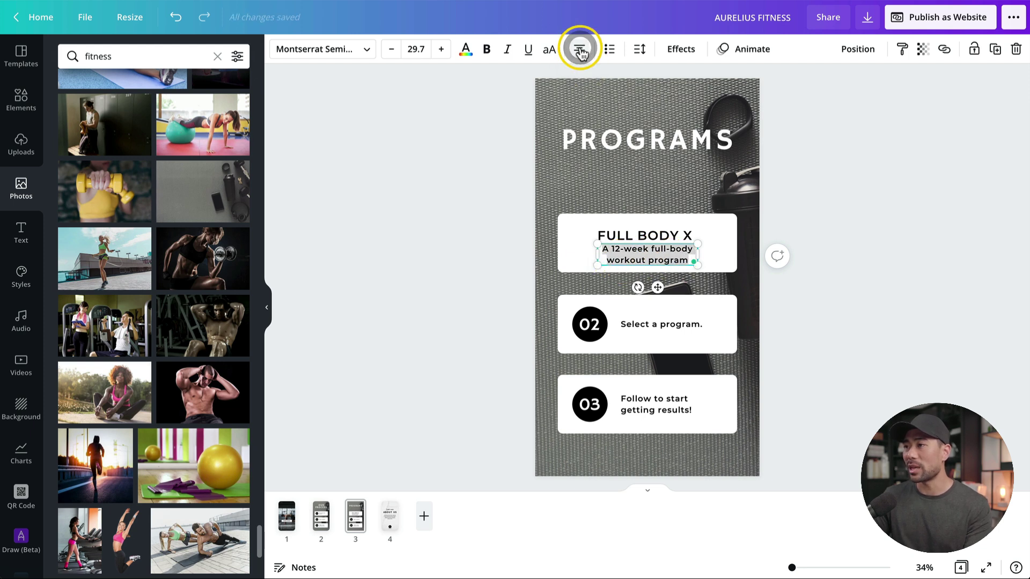
{"action": "left_click", "coordinate": [821, 276]}
{"action": "left_click", "coordinate": [658, 236]}
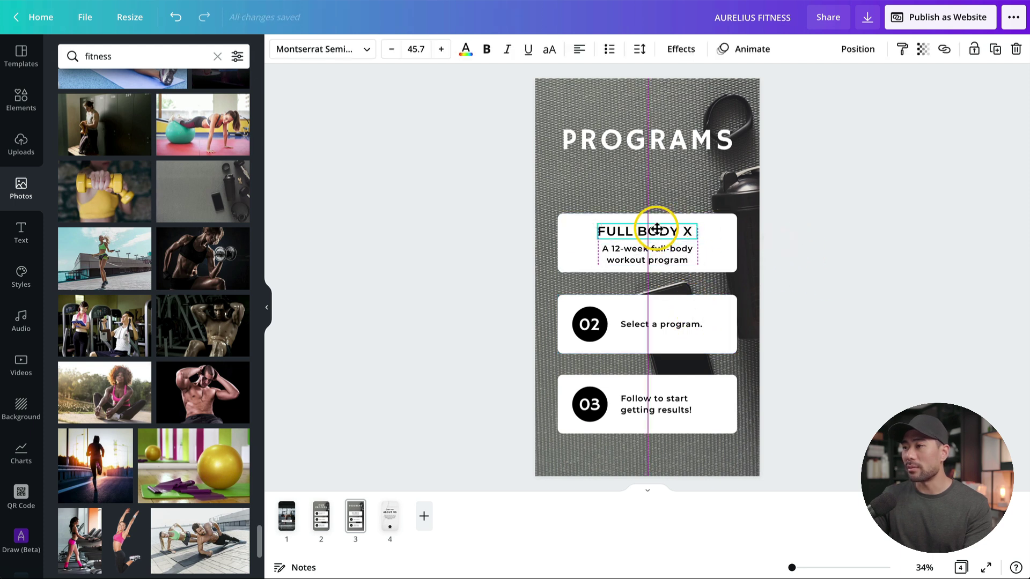
{"action": "left_click_drag", "start_coordinate": [656, 232], "coordinate": [655, 228]}
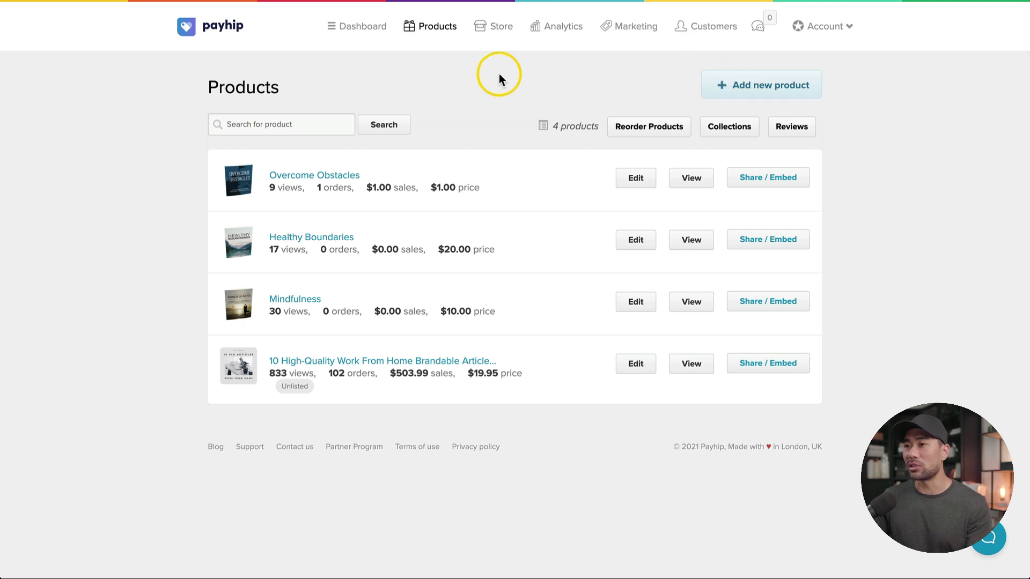
Add a digital product to Payhip titled "Full Body X" with the file _14-min.png and a price of 97 USD.
{"action": "left_click", "coordinate": [770, 86]}
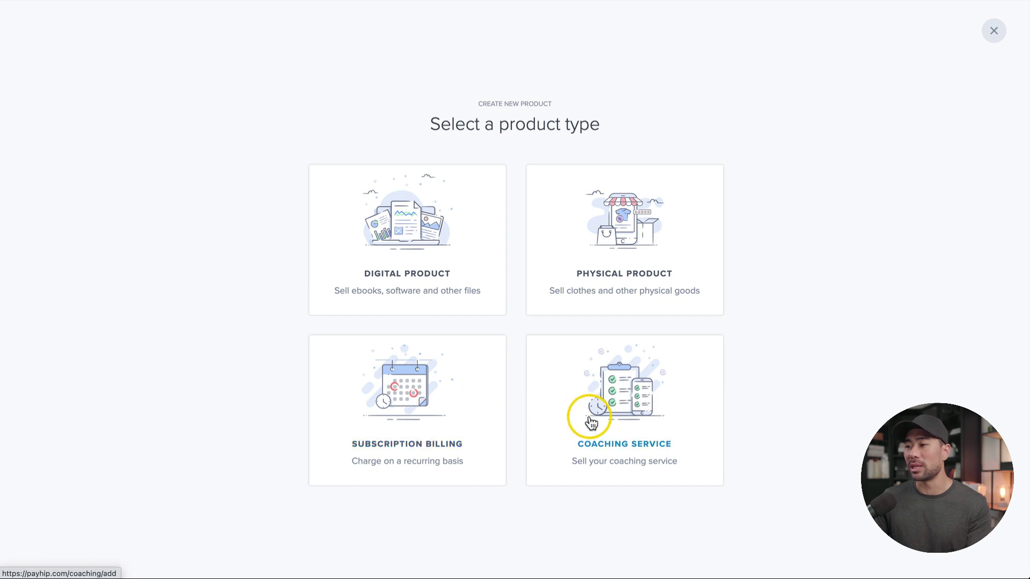
{"action": "left_click", "coordinate": [416, 258]}
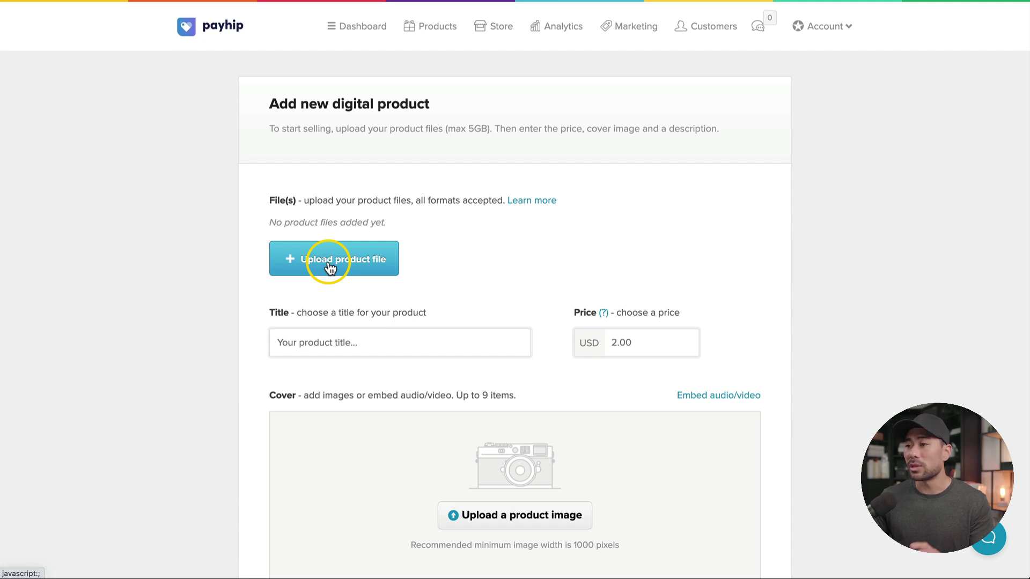
{"action": "scroll", "coordinate": [342, 277], "scroll_direction": "down", "scroll_amount": 3}
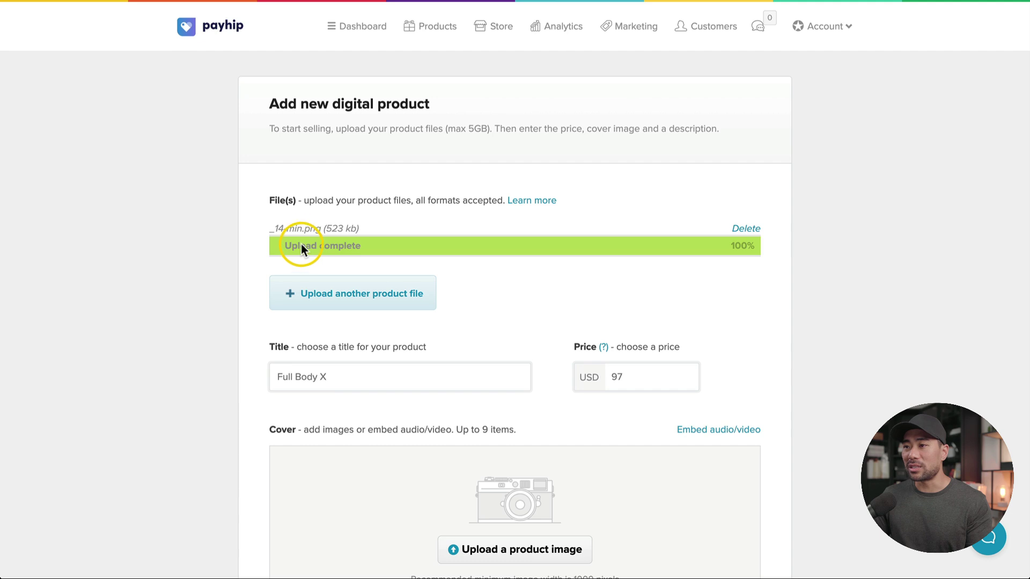
{"action": "scroll", "coordinate": [344, 257], "scroll_direction": "down", "scroll_amount": 3}
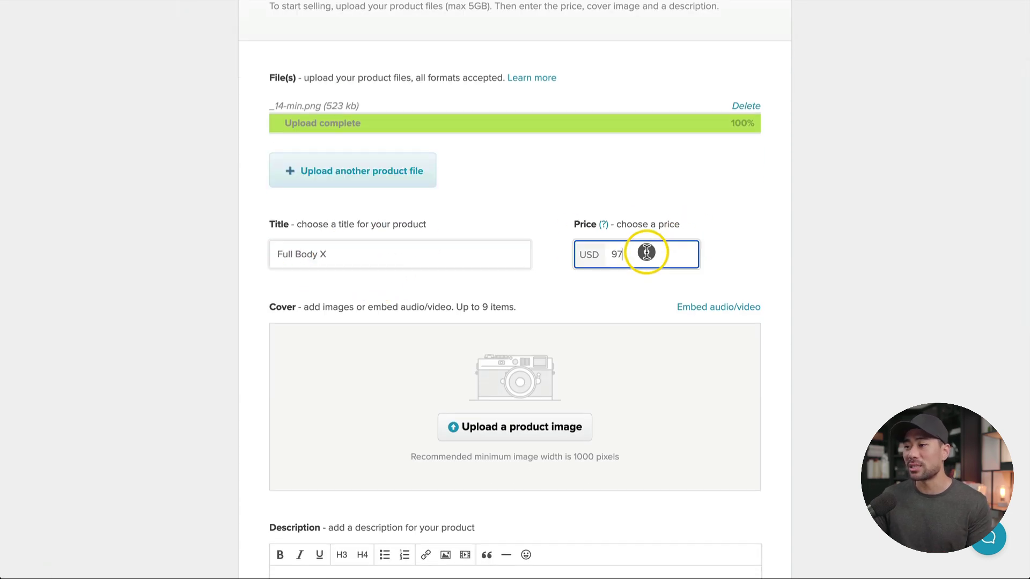
{"action": "scroll", "coordinate": [646, 252], "scroll_direction": "down", "scroll_amount": 3}
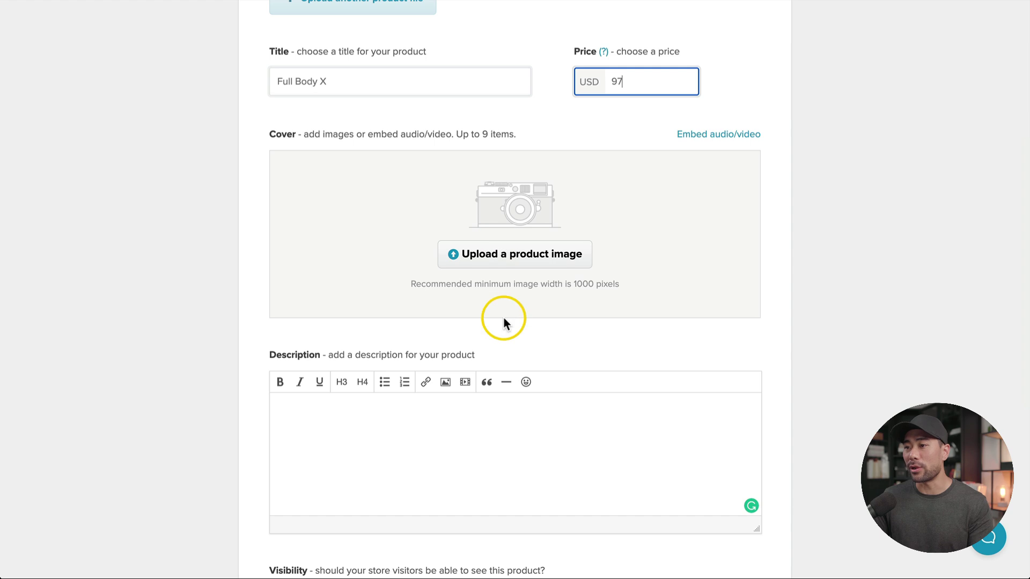
{"action": "scroll", "coordinate": [504, 321], "scroll_direction": "down", "scroll_amount": 2}
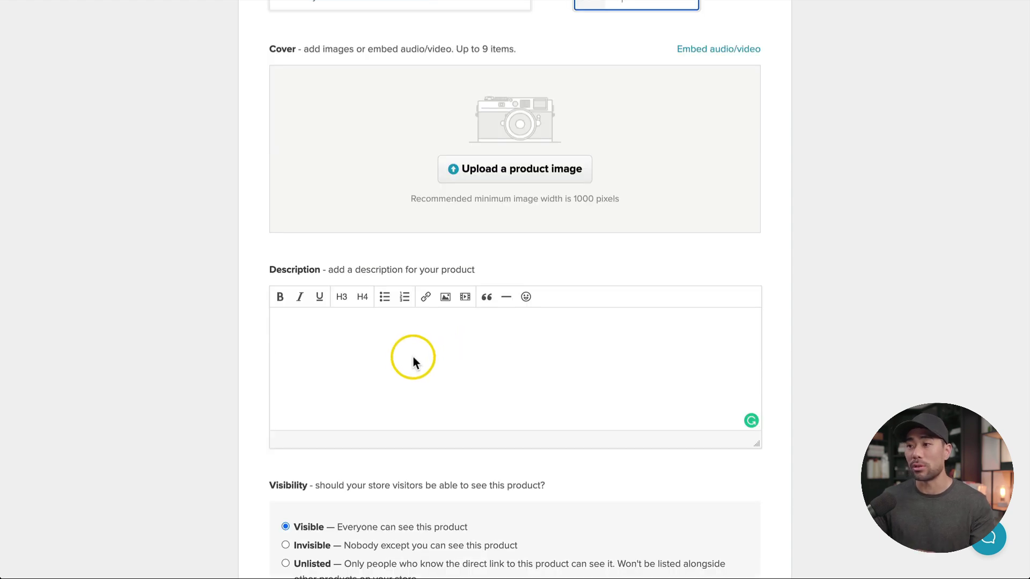
{"action": "scroll", "coordinate": [406, 366], "scroll_direction": "down", "scroll_amount": 5}
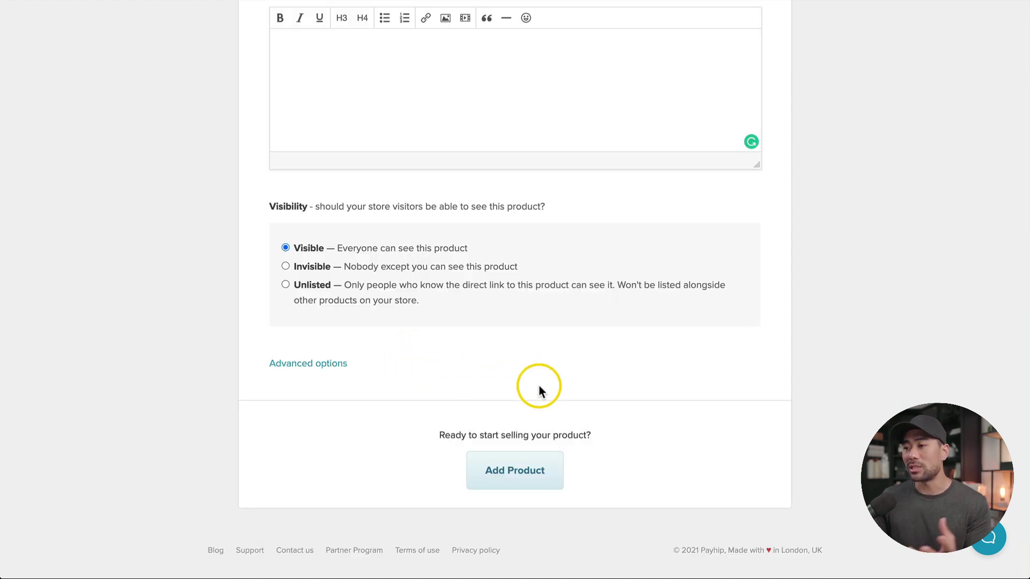
{"action": "left_click", "coordinate": [526, 479]}
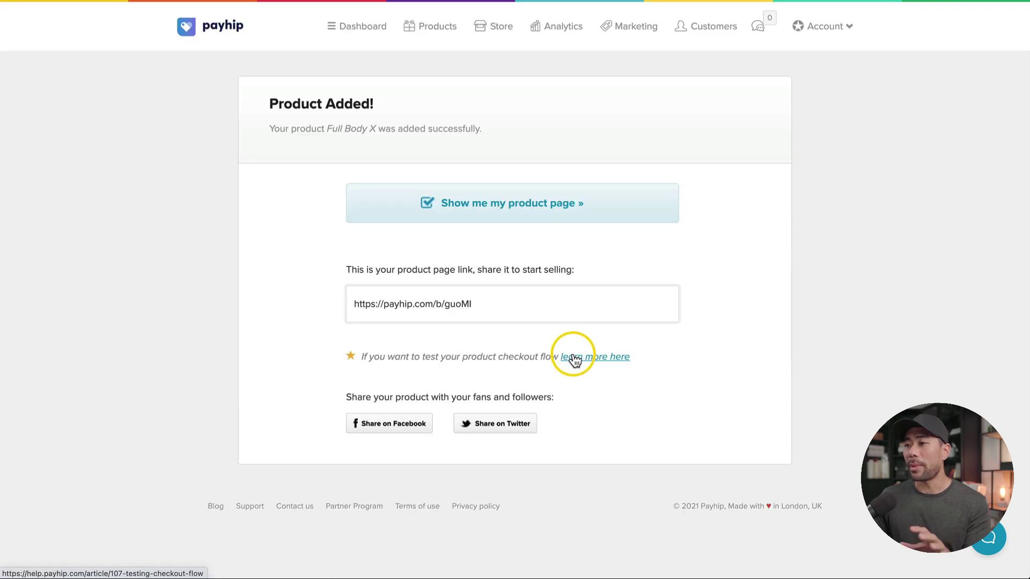
Copy the page link of the new Full Body X product and open its product page.
{"action": "left_click", "coordinate": [449, 308]}
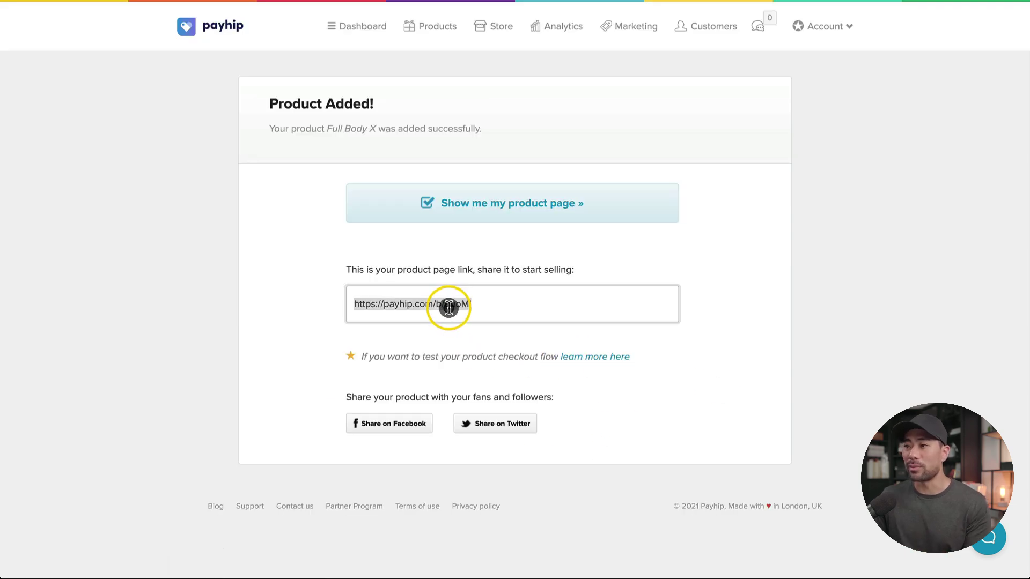
{"action": "right_click", "coordinate": [449, 307]}
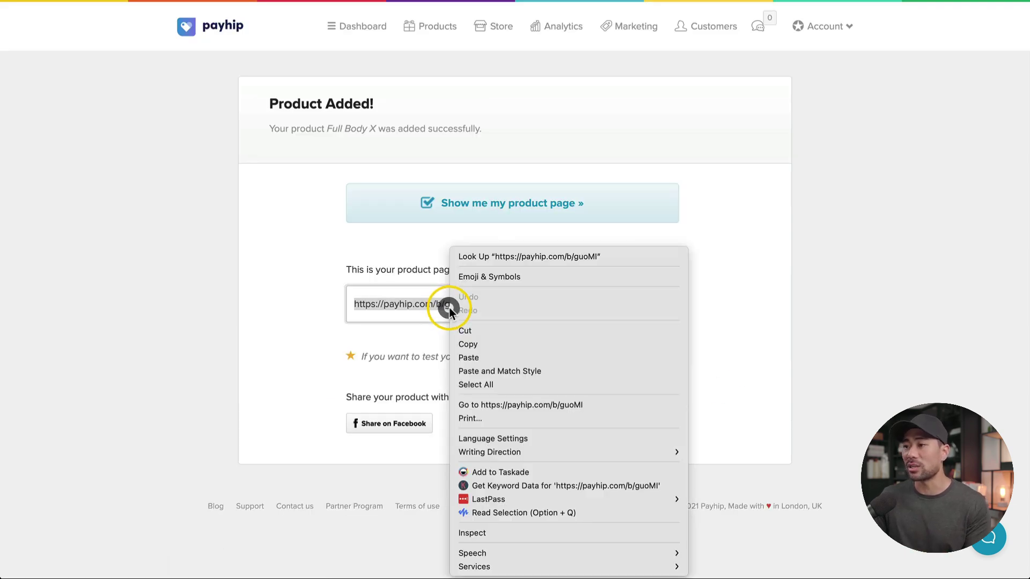
{"action": "left_click", "coordinate": [474, 341]}
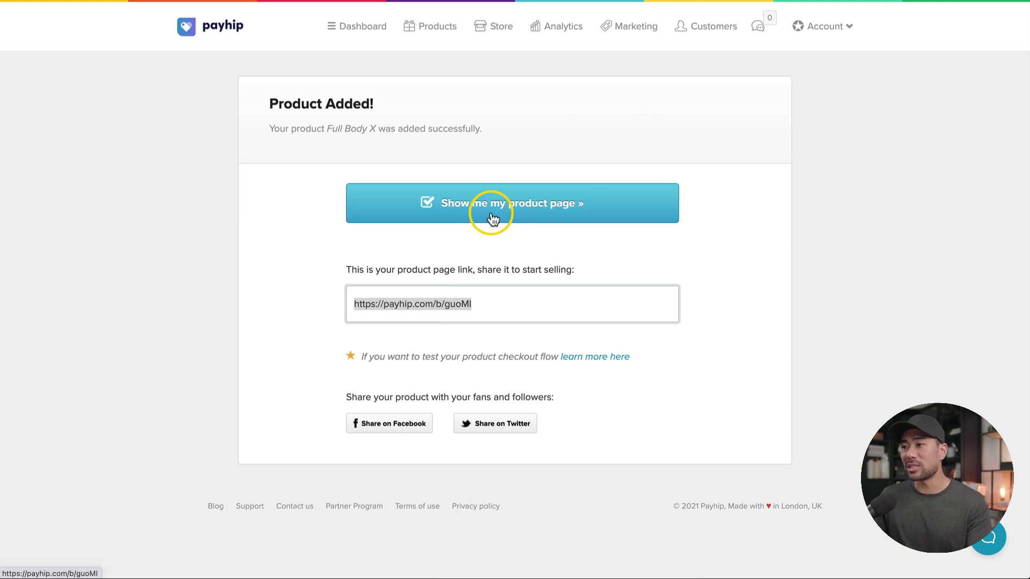
{"action": "left_click", "coordinate": [530, 212]}
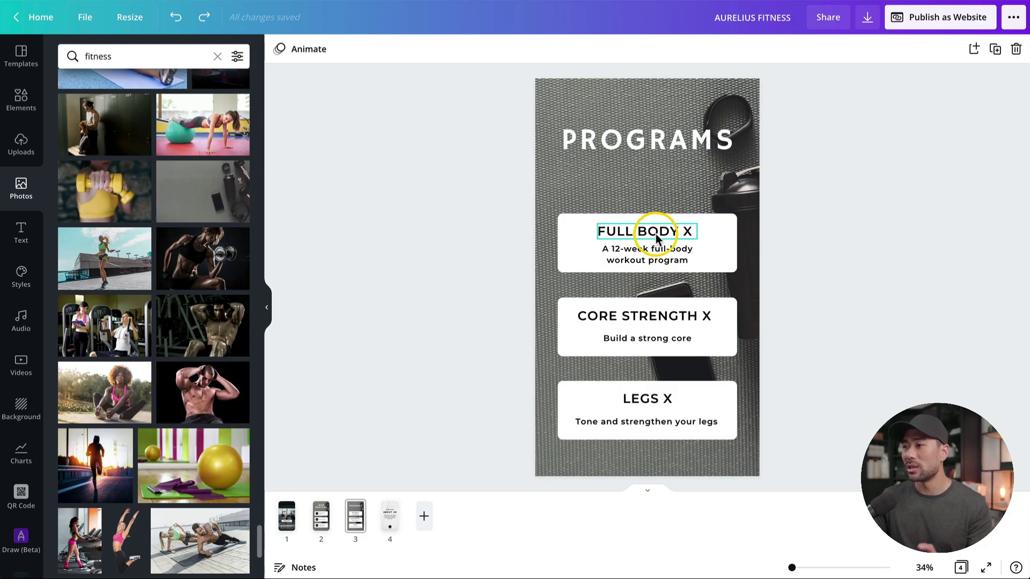
{"action": "left_click", "coordinate": [656, 238]}
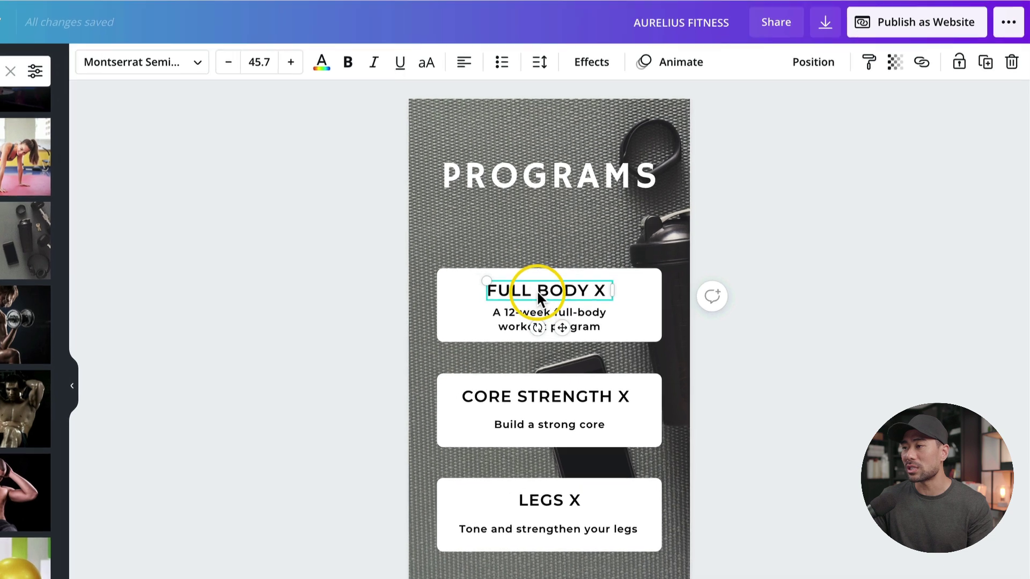
{"action": "double_click", "coordinate": [637, 232]}
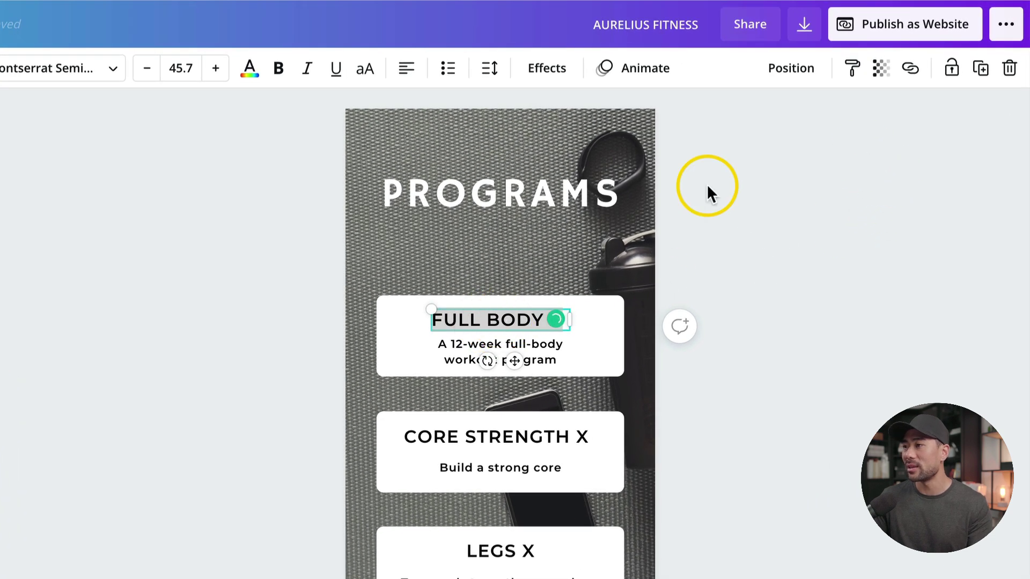
{"action": "left_click", "coordinate": [908, 75]}
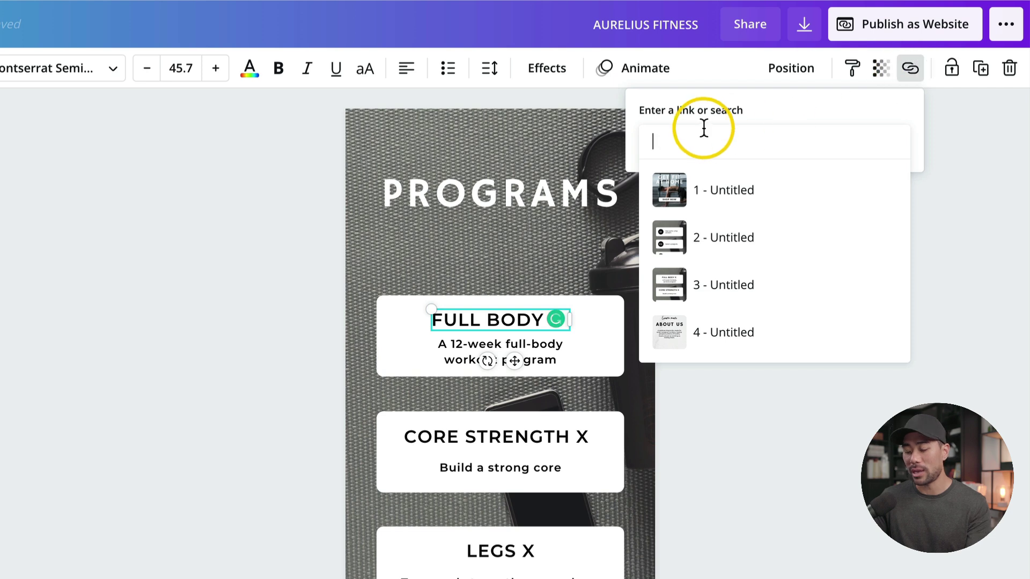
{"action": "key", "text": "ctrl+v"}
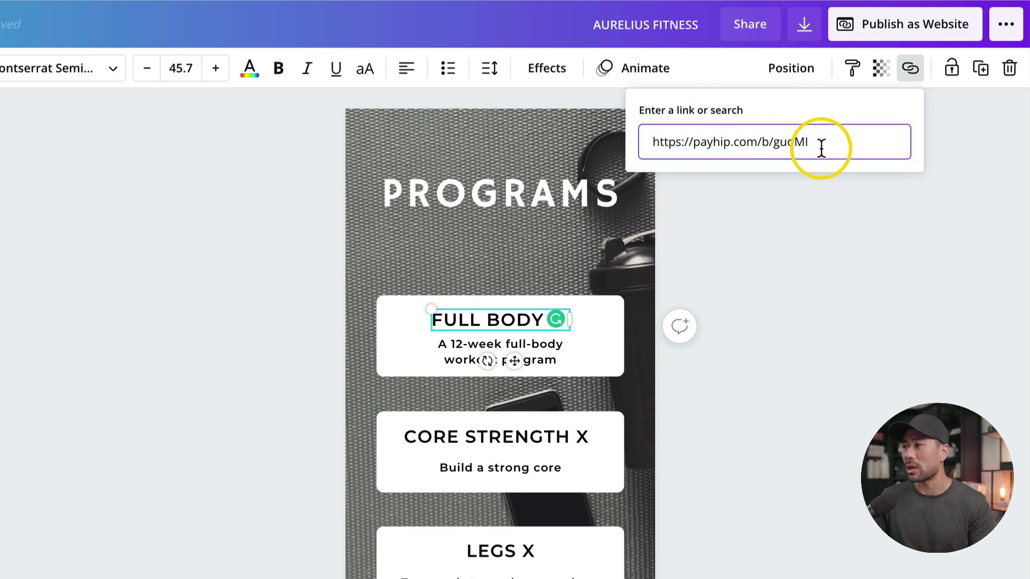
{"action": "key", "text": "Return"}
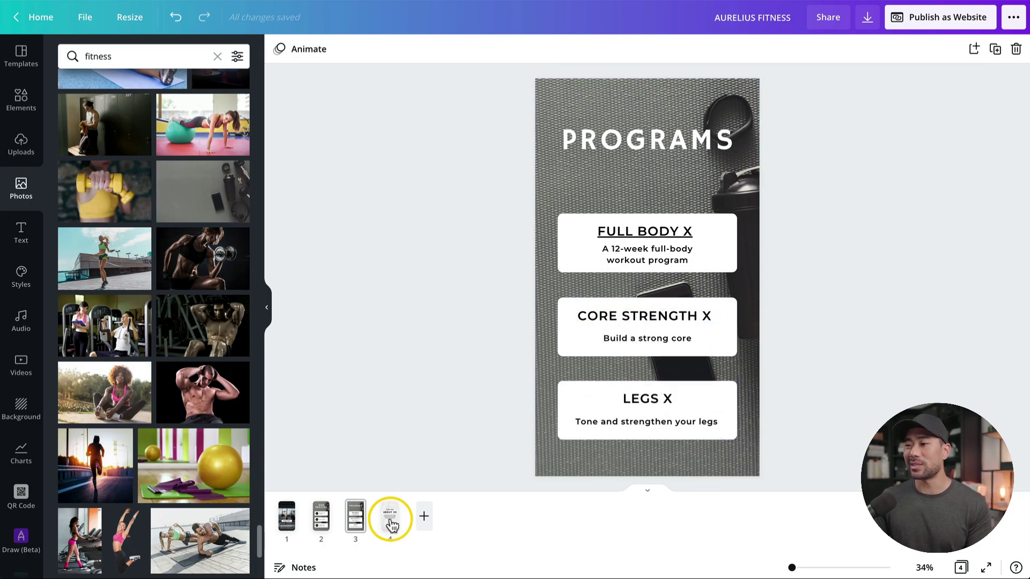
Replace the marble background of the About Us page with the dark photo of a woman in a sports bra.
{"action": "left_click", "coordinate": [391, 519]}
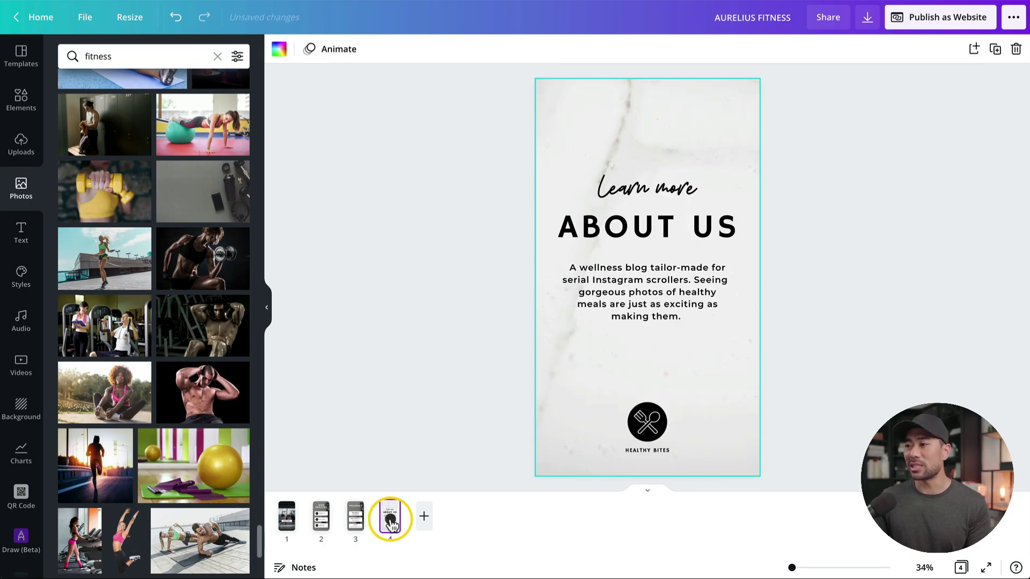
{"action": "left_click", "coordinate": [430, 424]}
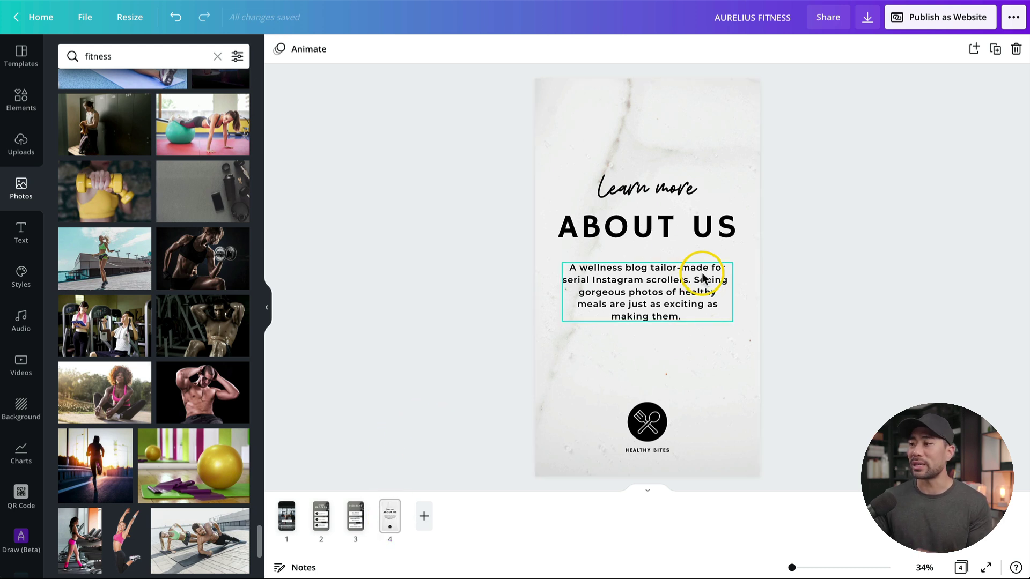
{"action": "left_click", "coordinate": [562, 124]}
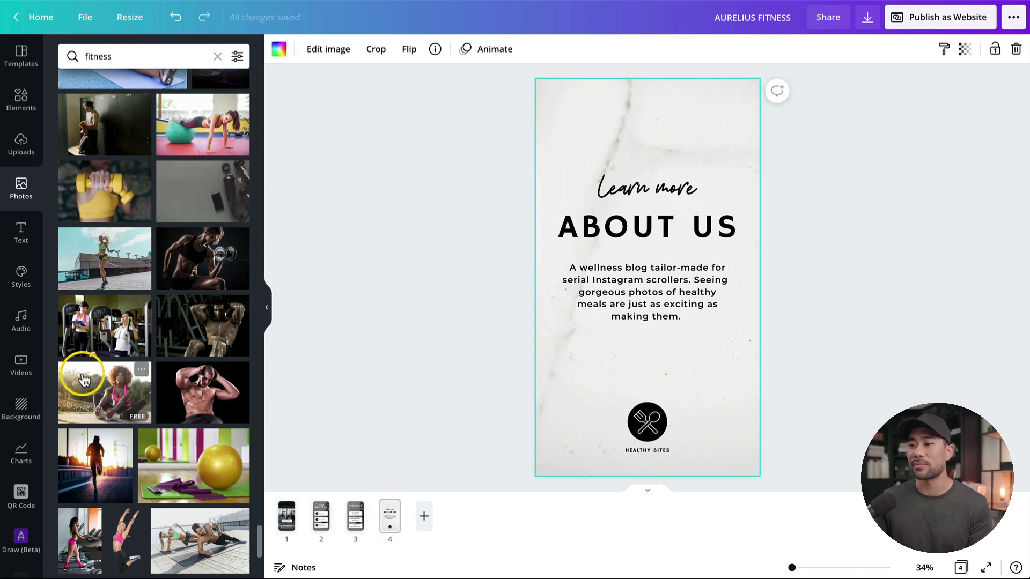
{"action": "scroll", "coordinate": [207, 276], "scroll_direction": "down", "scroll_amount": 5}
{"action": "left_click", "coordinate": [207, 276]}
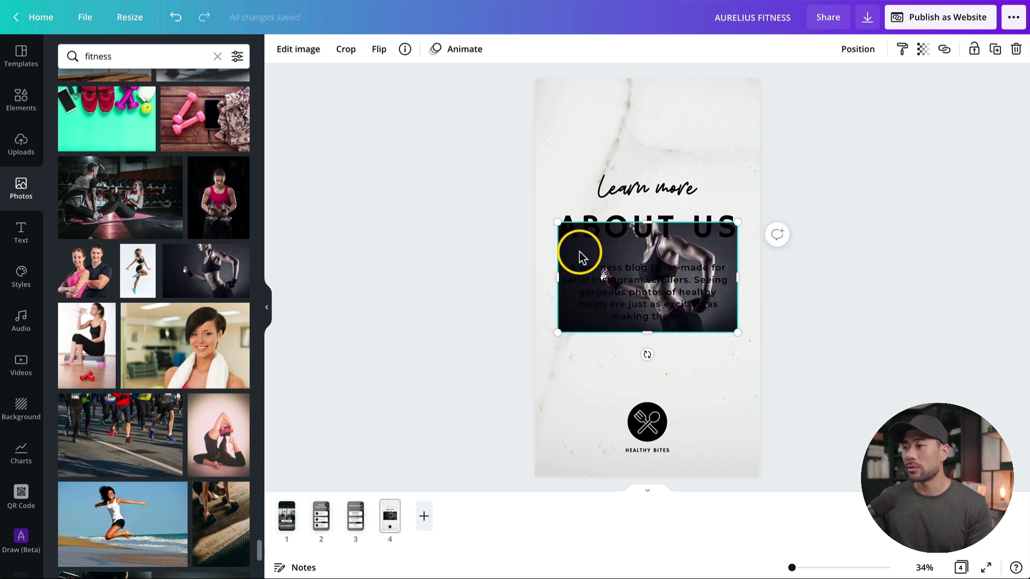
{"action": "right_click", "coordinate": [579, 252]}
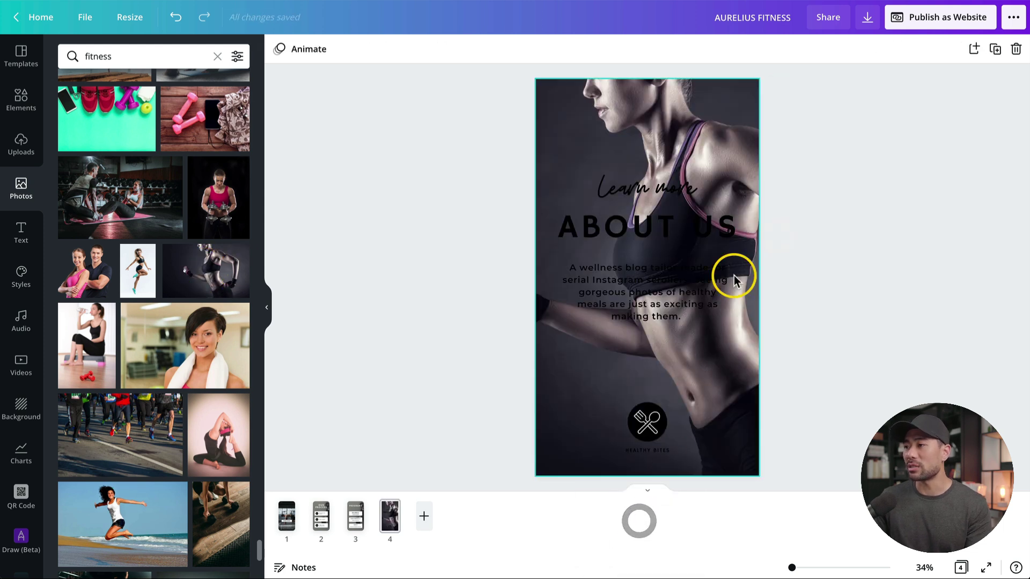
Recolor the "Learn more" and "ABOUT US" headings white.
{"action": "left_click", "coordinate": [664, 192]}
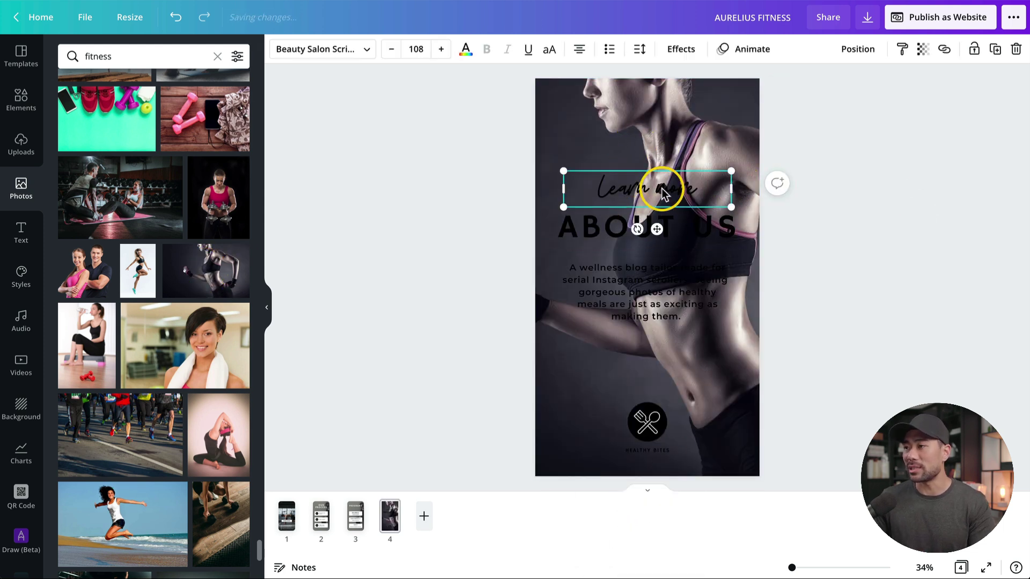
{"action": "left_click", "coordinate": [464, 53]}
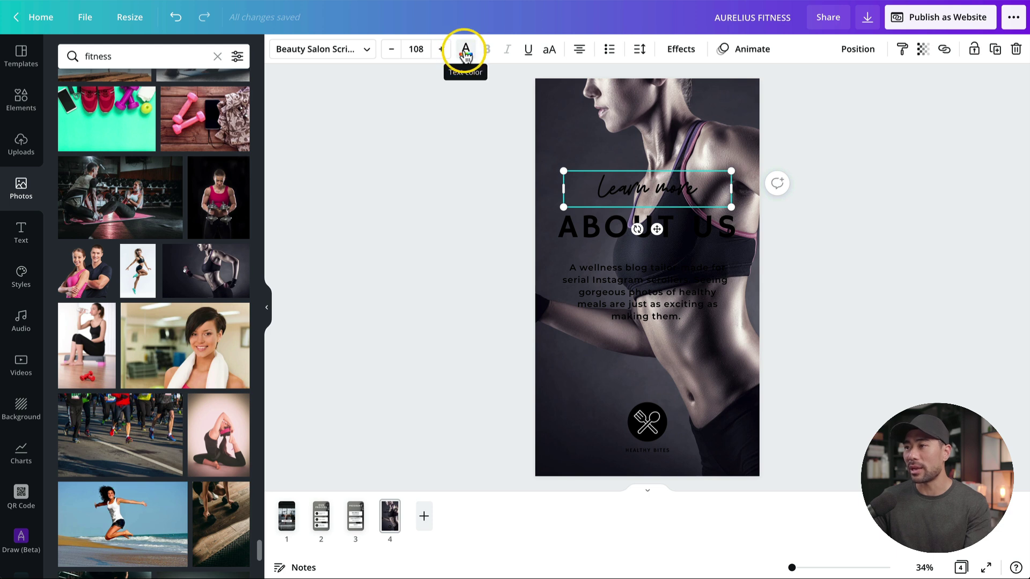
{"action": "left_click", "coordinate": [137, 127]}
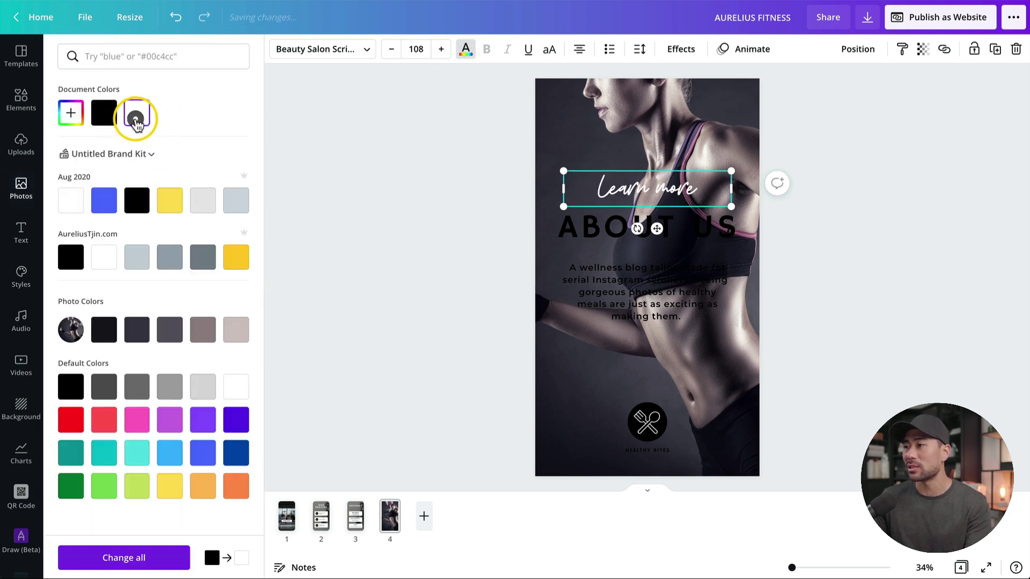
{"action": "left_click", "coordinate": [584, 225]}
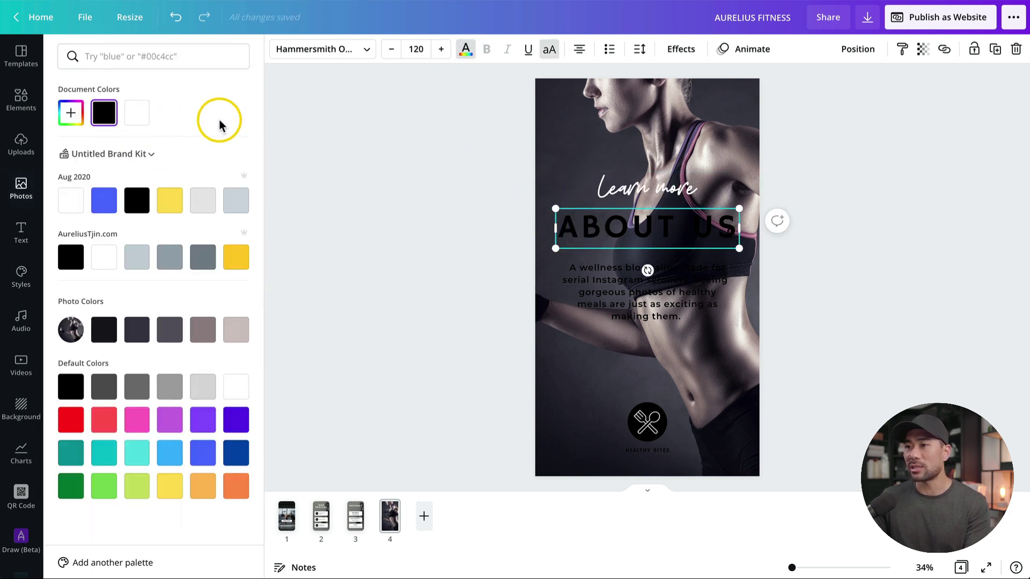
{"action": "left_click", "coordinate": [137, 112]}
Make the About Us paragraph white and reword it as "At AureliusFitness we offer easy-to-follow workout programs you can do from anywhere with minimal equipment.".
{"action": "left_click", "coordinate": [613, 289]}
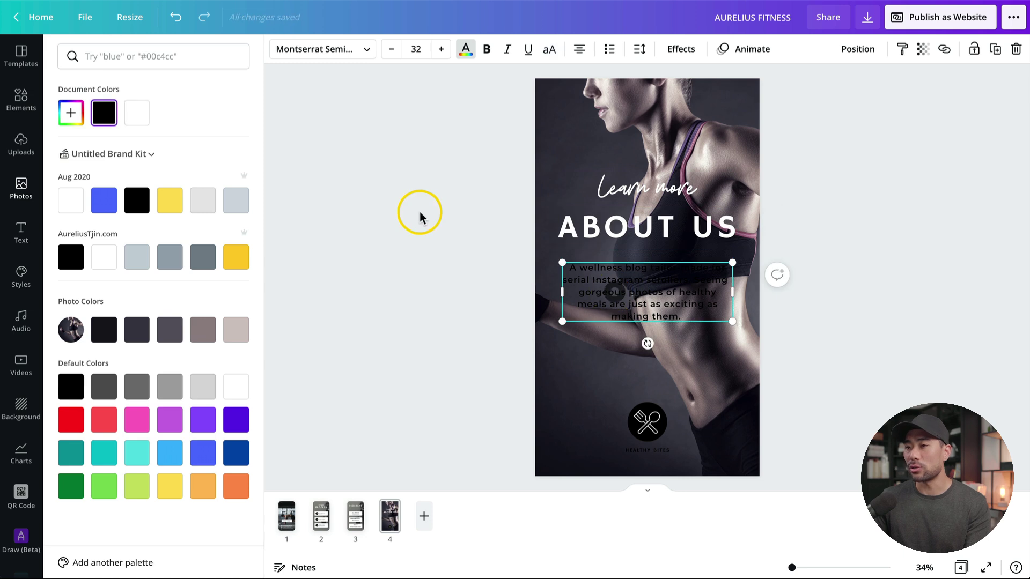
{"action": "left_click", "coordinate": [136, 116]}
{"action": "left_click", "coordinate": [640, 314]}
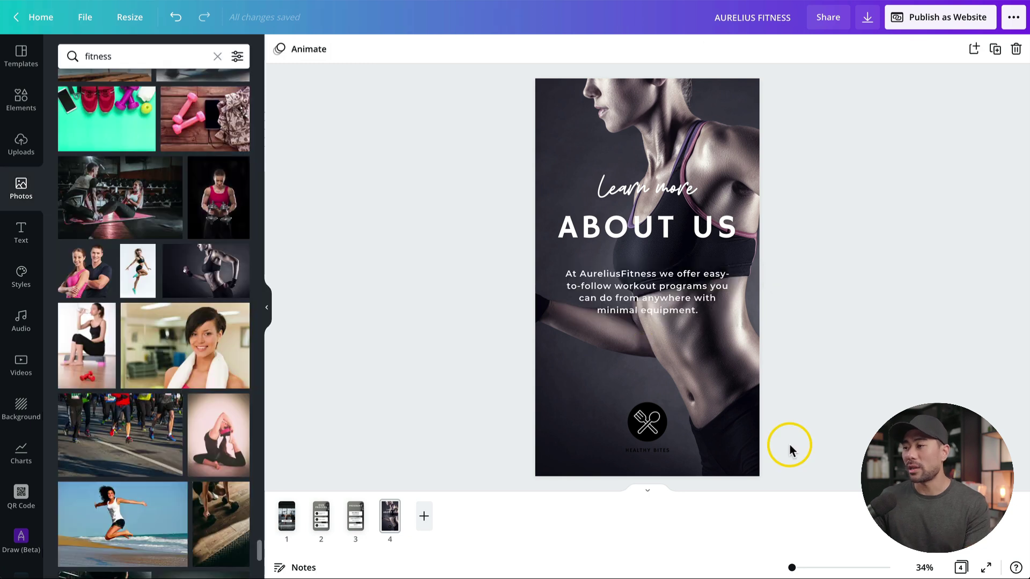
Delete the cutlery icon, its black circle and the "HEALTHY BITES" label from the About Us page.
{"action": "left_click", "coordinate": [641, 422]}
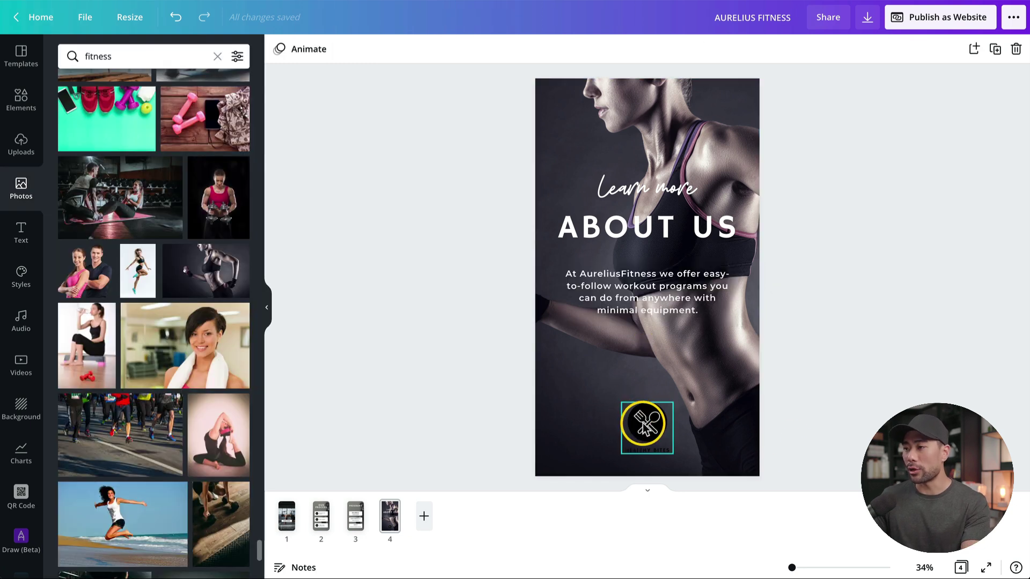
{"action": "left_click", "coordinate": [644, 426]}
{"action": "left_click", "coordinate": [646, 426]}
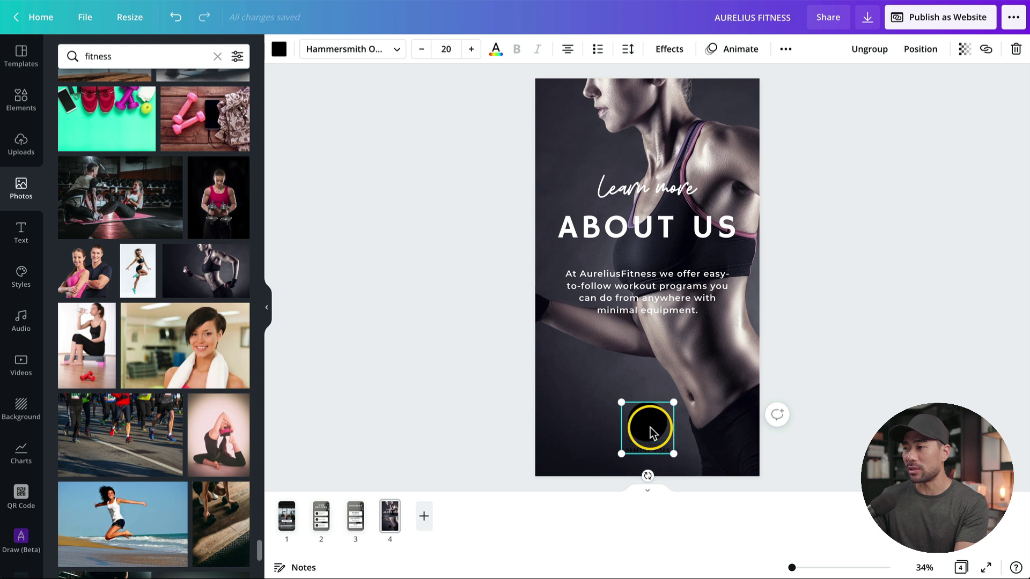
{"action": "key", "text": "Delete"}
Add a rectangle behind the About Us text, stretch it over the whole page and fill it black.
{"action": "left_click", "coordinate": [651, 423]}
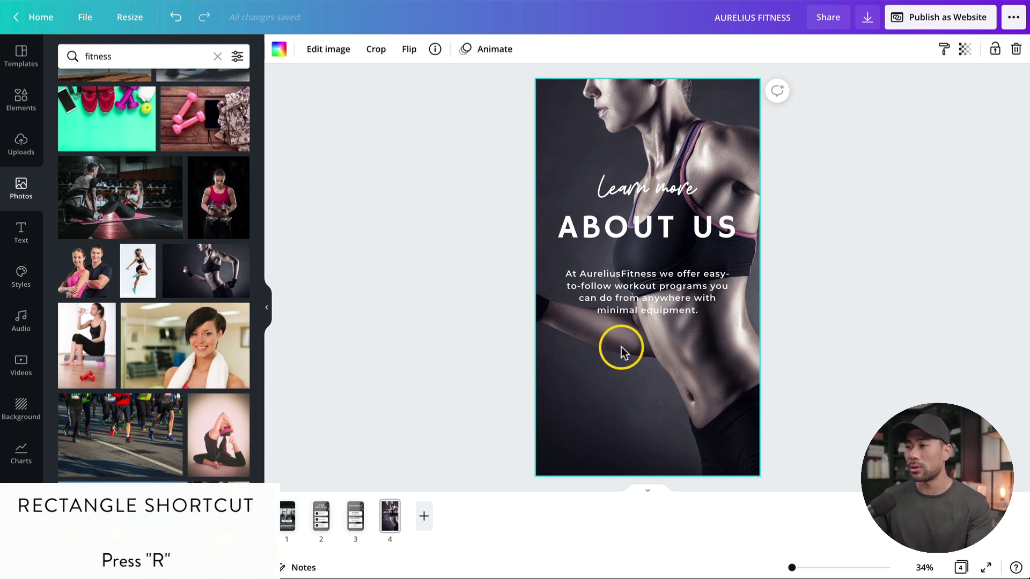
{"action": "key", "text": "r"}
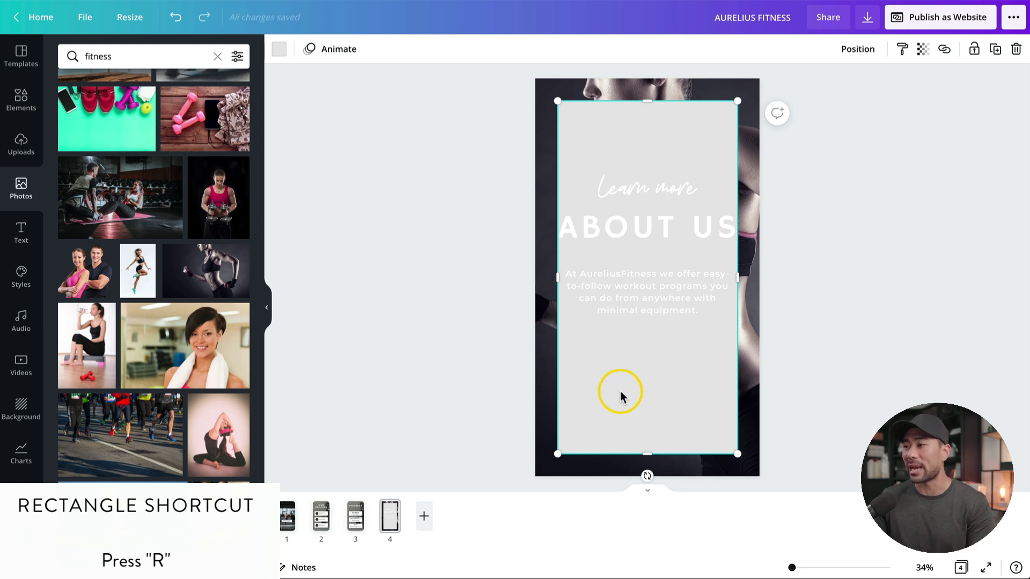
{"action": "left_click_drag", "start_coordinate": [632, 391], "coordinate": [610, 368]}
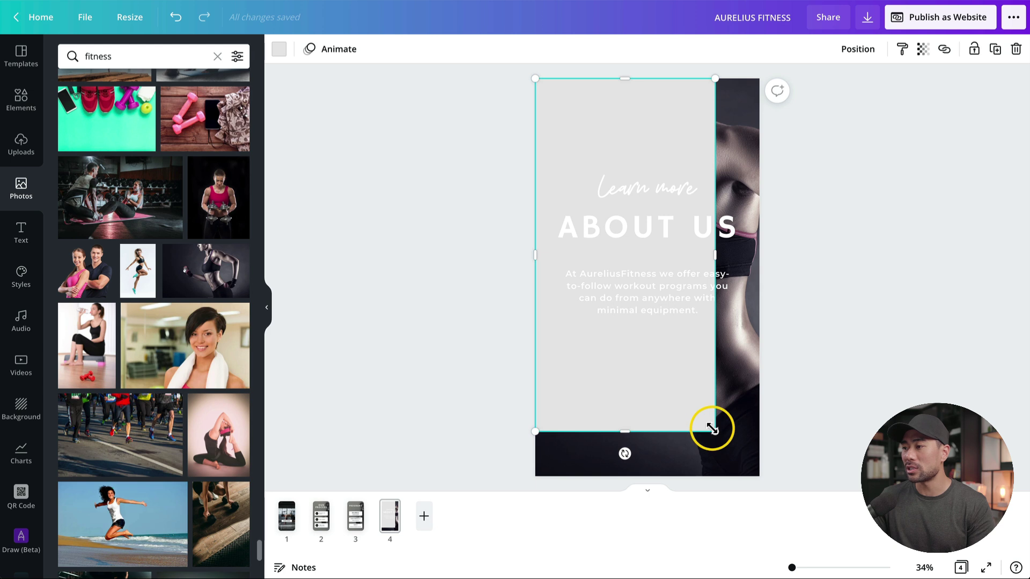
{"action": "left_click_drag", "start_coordinate": [713, 427], "coordinate": [759, 482]}
{"action": "left_click", "coordinate": [279, 49]}
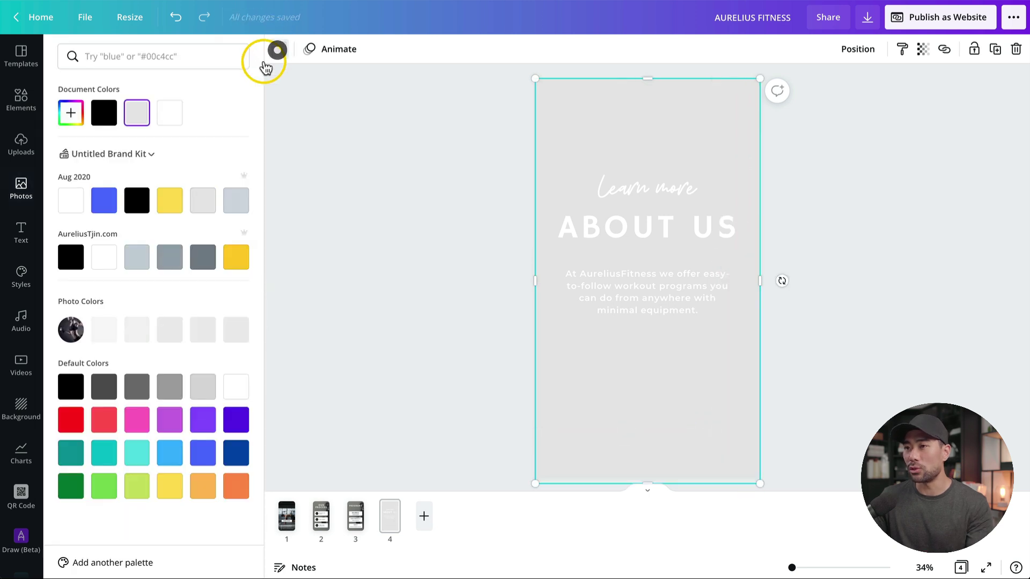
{"action": "left_click", "coordinate": [105, 112]}
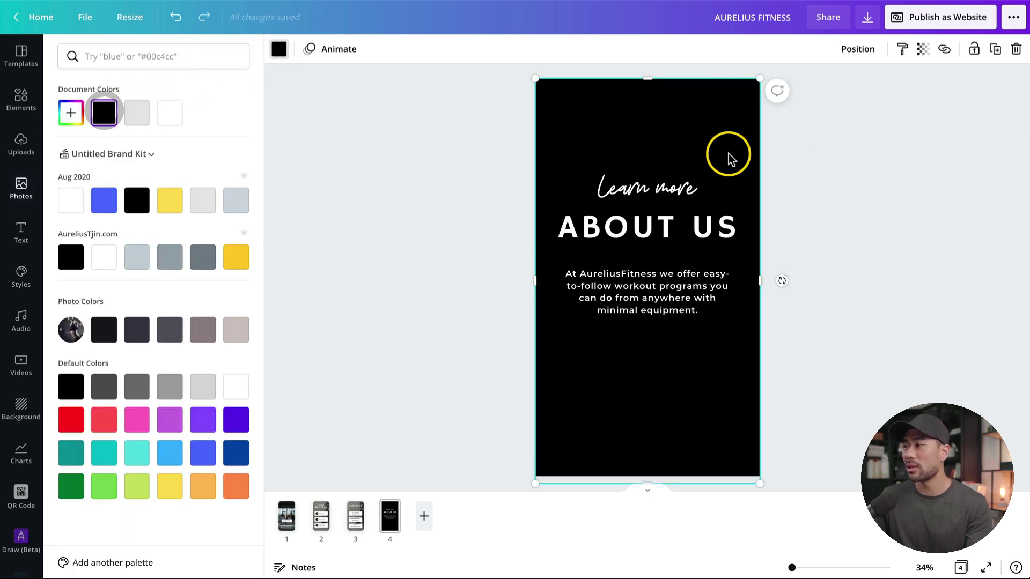
Set the transparency of the black rectangle on the About Us page to 50.
{"action": "left_click", "coordinate": [921, 51]}
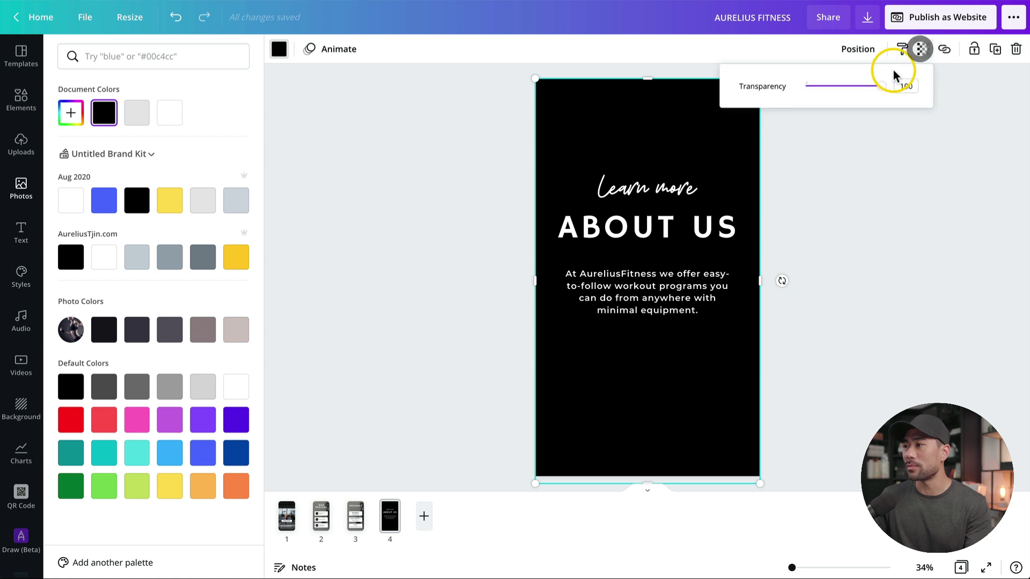
{"action": "left_click_drag", "start_coordinate": [873, 86], "coordinate": [843, 88]}
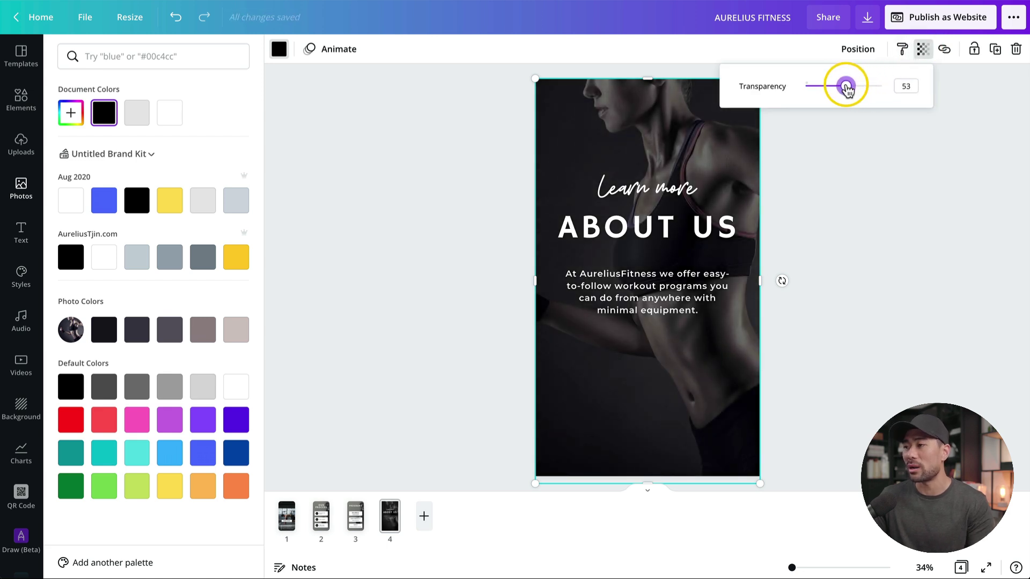
{"action": "mouse_move", "coordinate": [848, 89]}
{"action": "left_mouse_down"}
{"action": "mouse_move", "coordinate": [869, 89]}
{"action": "mouse_move", "coordinate": [796, 94]}
{"action": "mouse_move", "coordinate": [844, 90]}
{"action": "left_mouse_up"}
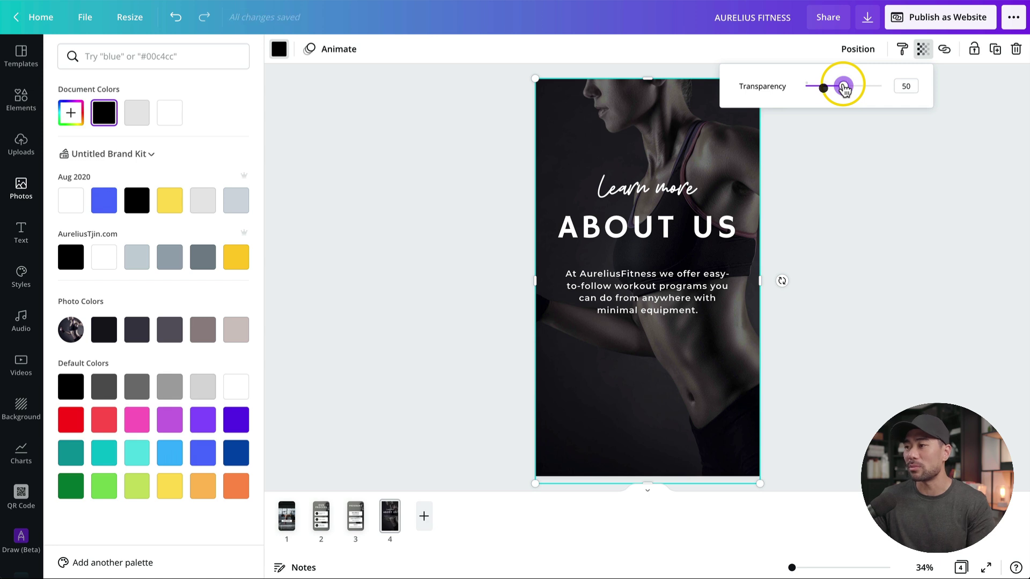
{"action": "left_click", "coordinate": [383, 343]}
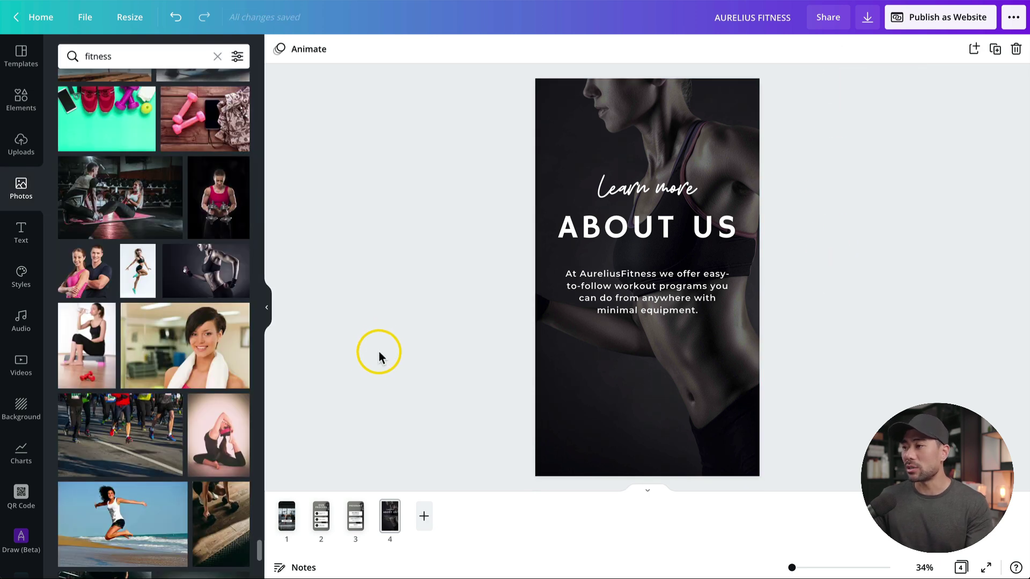
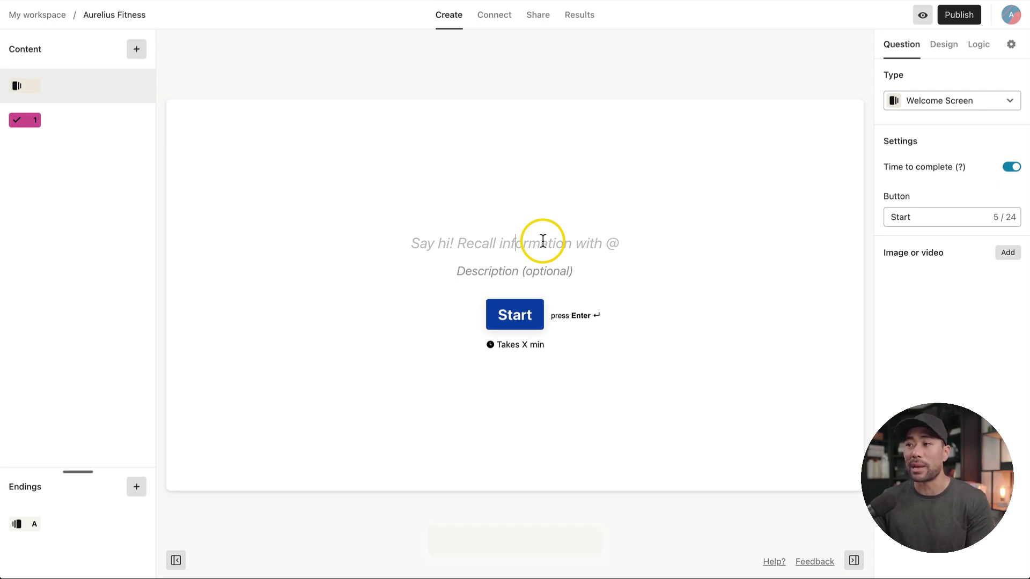
In Typeform, title the welcome screen "We're here to help! Click the Contact button below." and label its button "Contact".
{"action": "left_click", "coordinate": [543, 241]}
{"action": "type", "text": "We're here to help! Click the Contact button below."}
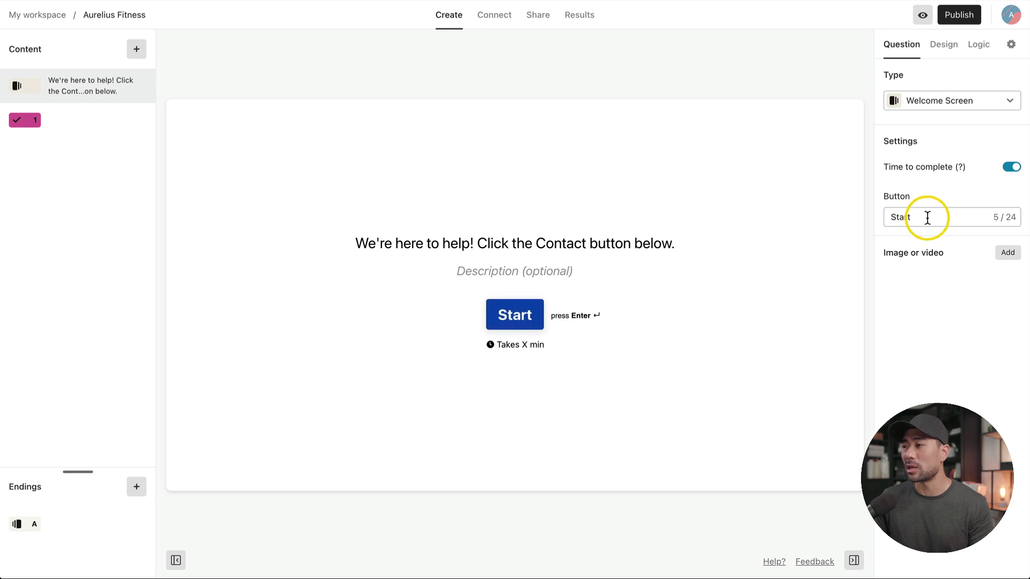
{"action": "type", "text": "Contact"}
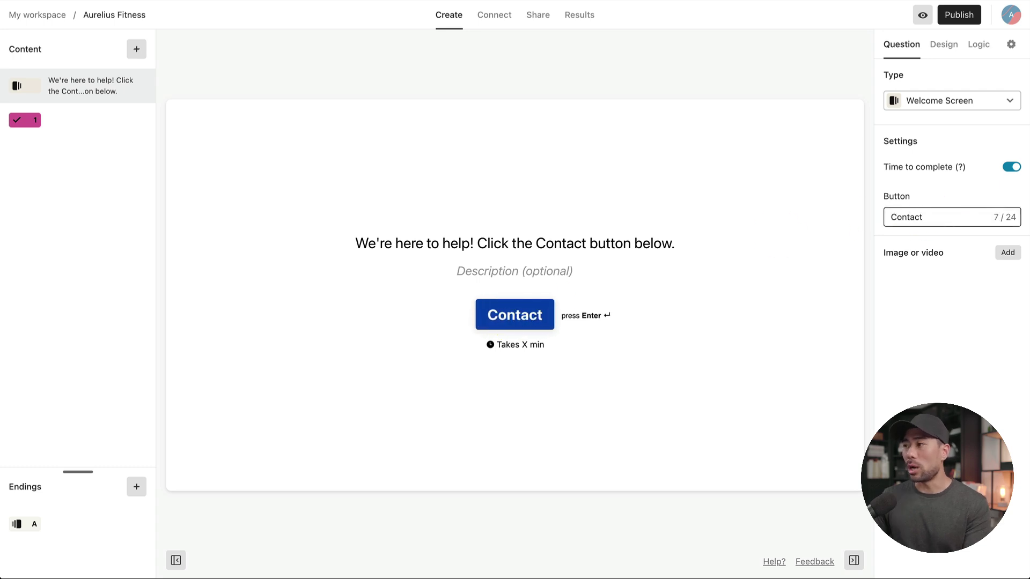
Try the Plain Blue gallery theme on the form, and apply the Plain Dark theme.
{"action": "left_click", "coordinate": [942, 45]}
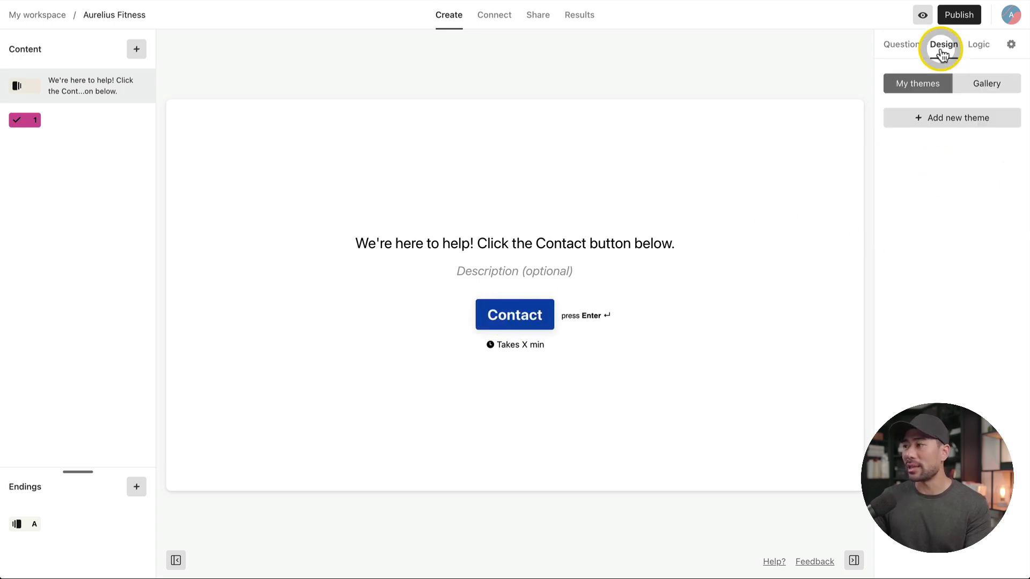
{"action": "left_click", "coordinate": [983, 91]}
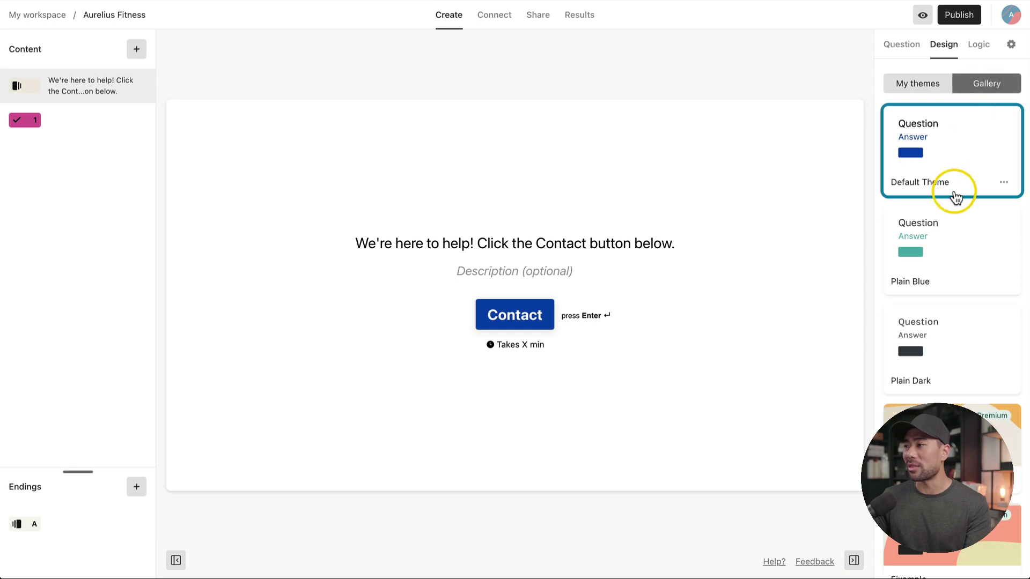
{"action": "left_click", "coordinate": [927, 246]}
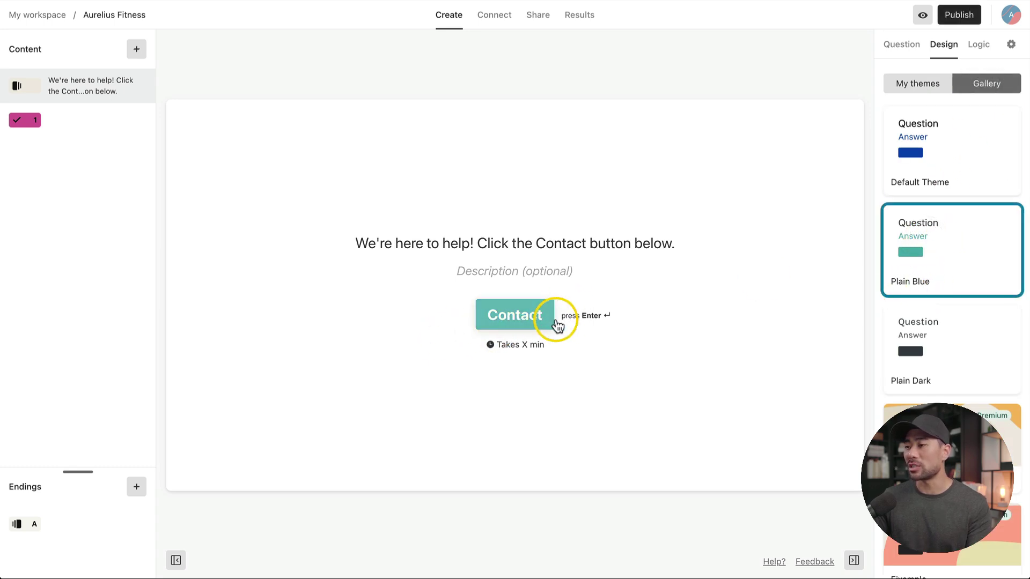
{"action": "left_click", "coordinate": [926, 362]}
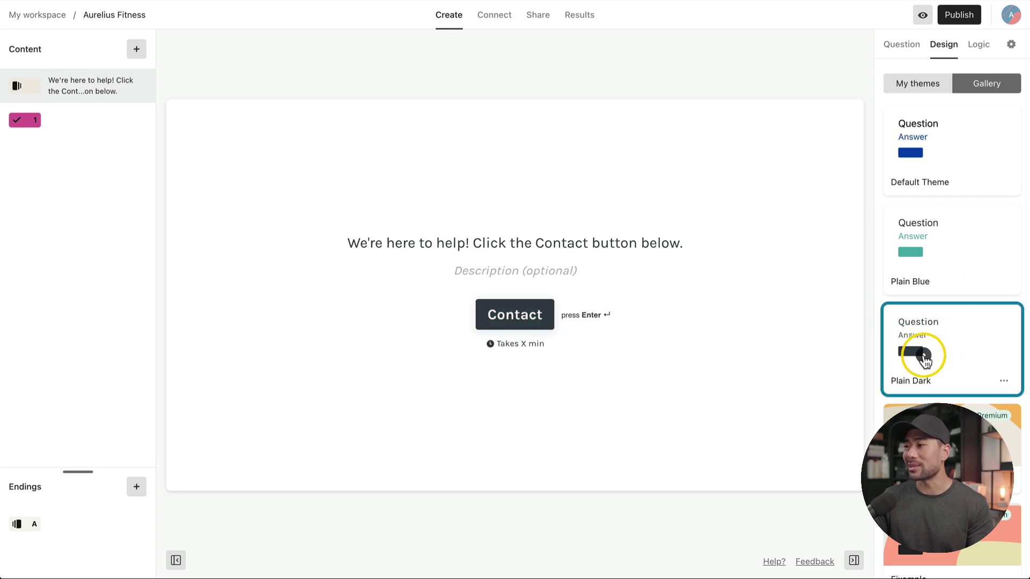
Switch to the Canva design and compare the form's look with the programs, About Us and Contact pages.
{"action": "left_click", "coordinate": [461, 1]}
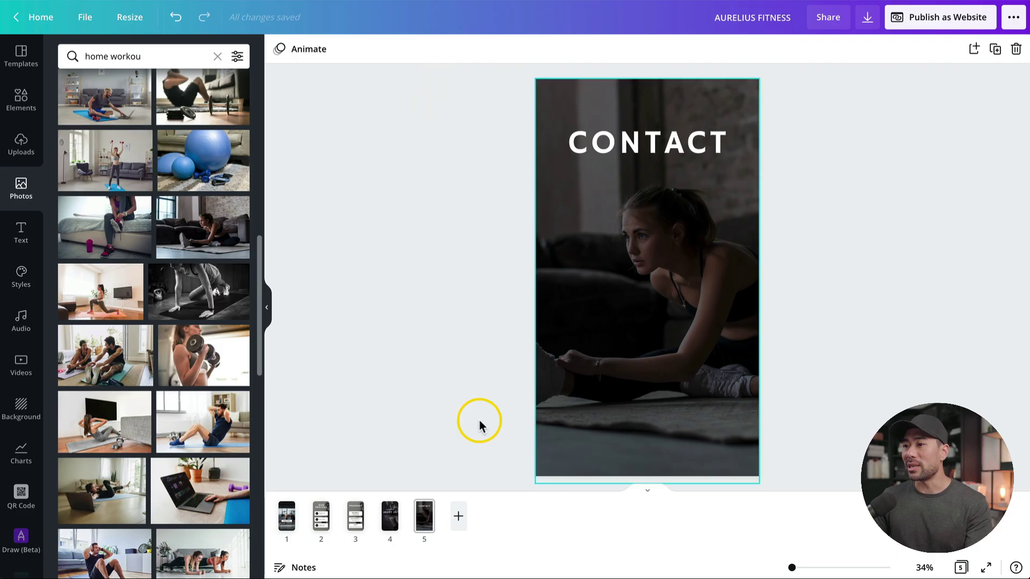
{"action": "left_click", "coordinate": [321, 517]}
{"action": "left_click", "coordinate": [389, 517]}
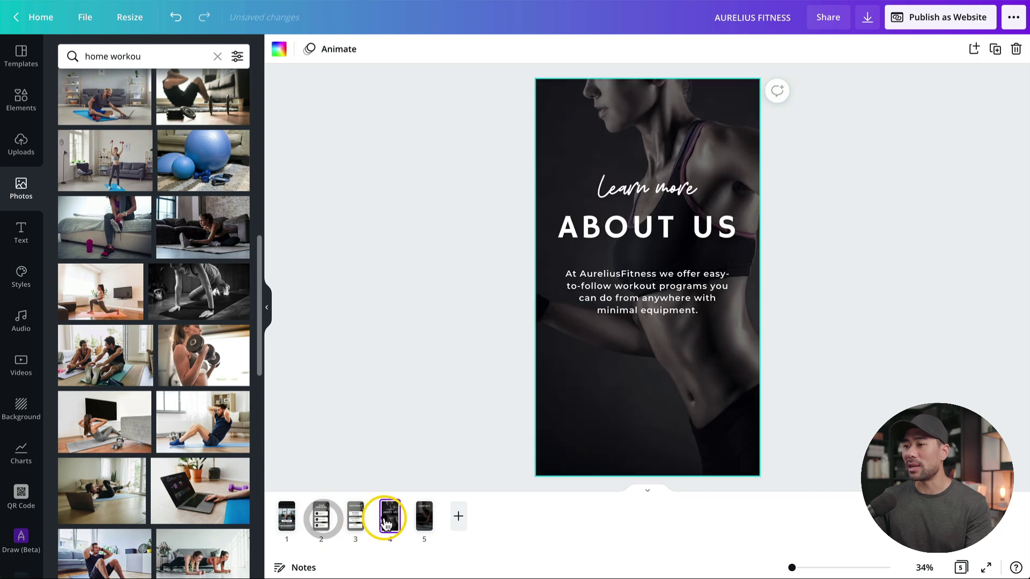
{"action": "left_click", "coordinate": [424, 517]}
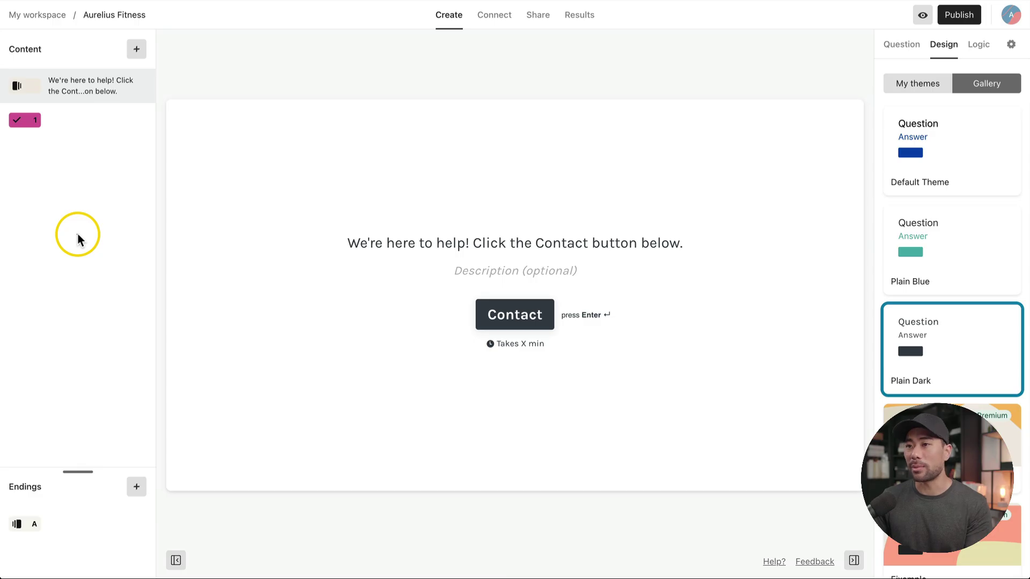
Add a Short Text question titled "You Full Name" after the welcome screen and make it required.
{"action": "left_click", "coordinate": [136, 49]}
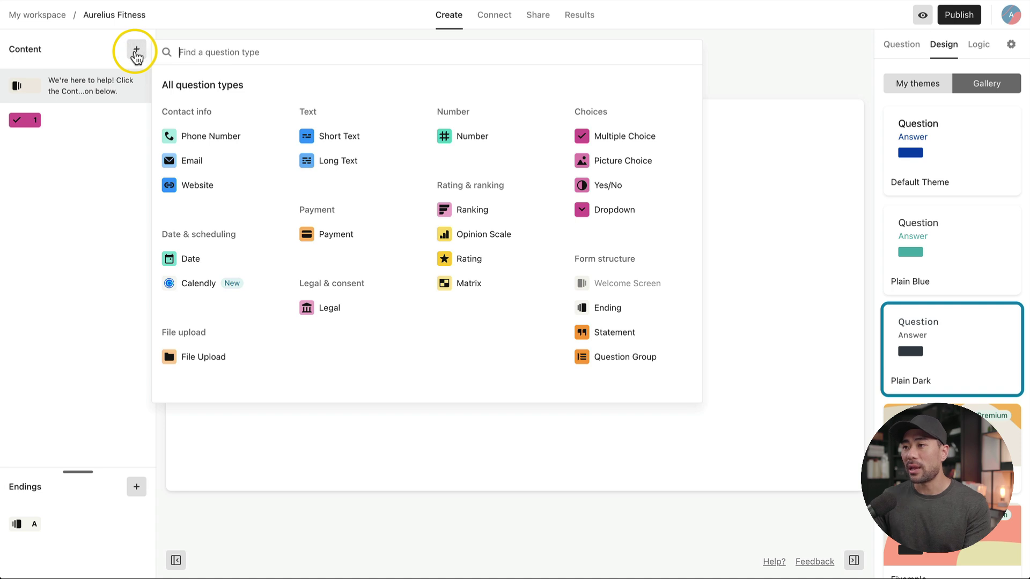
{"action": "left_click", "coordinate": [337, 138]}
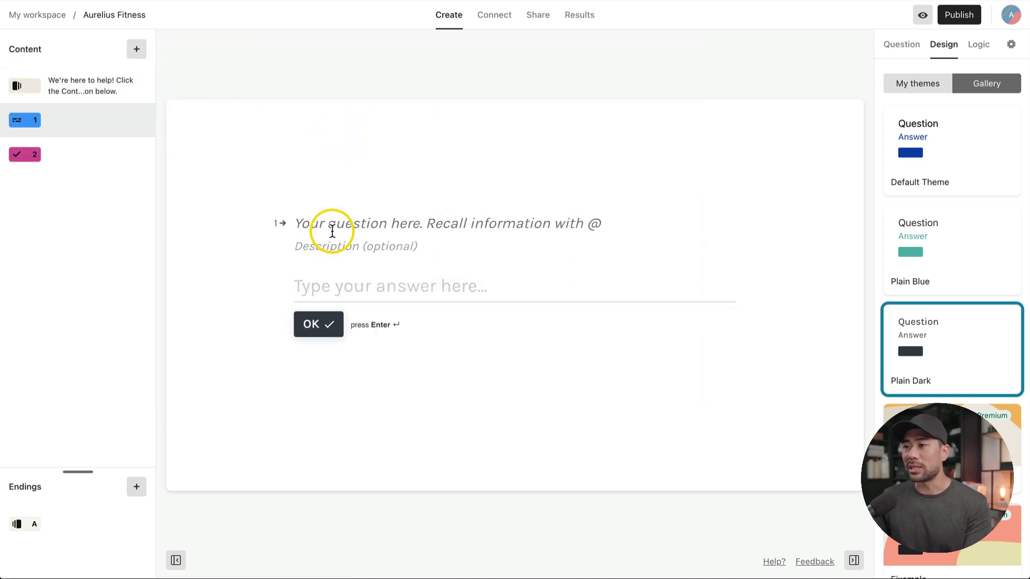
{"action": "type", "text": "FY"}
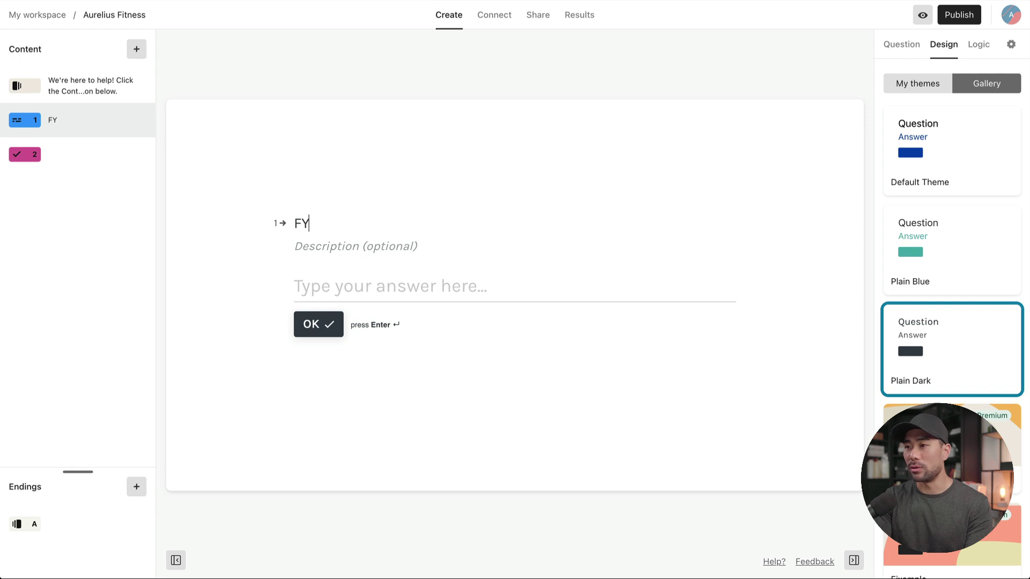
{"action": "key", "text": "BackSpace"}
{"action": "key", "text": "BackSpace"}
{"action": "type", "text": "You Full Name"}
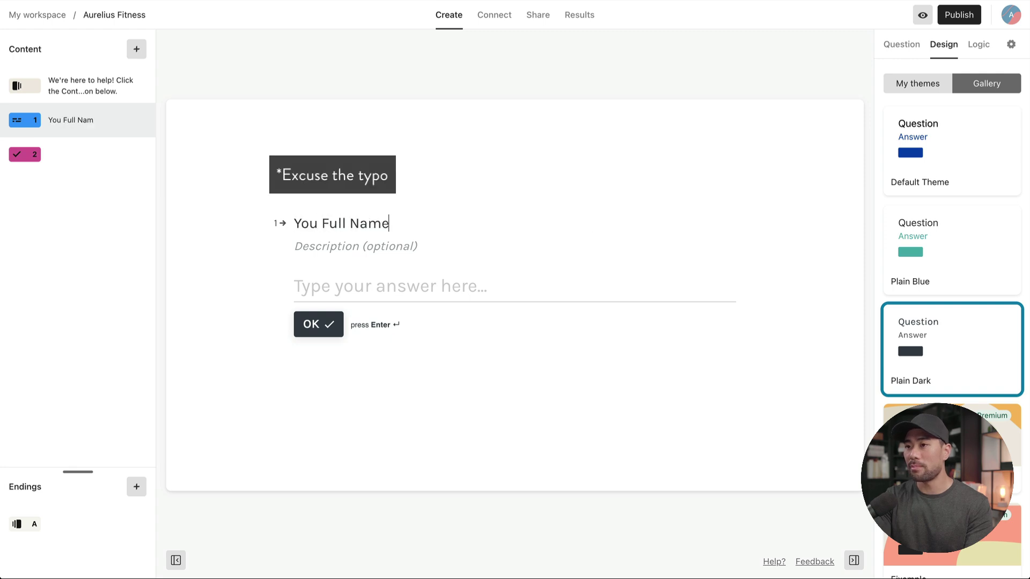
{"action": "left_click", "coordinate": [901, 45]}
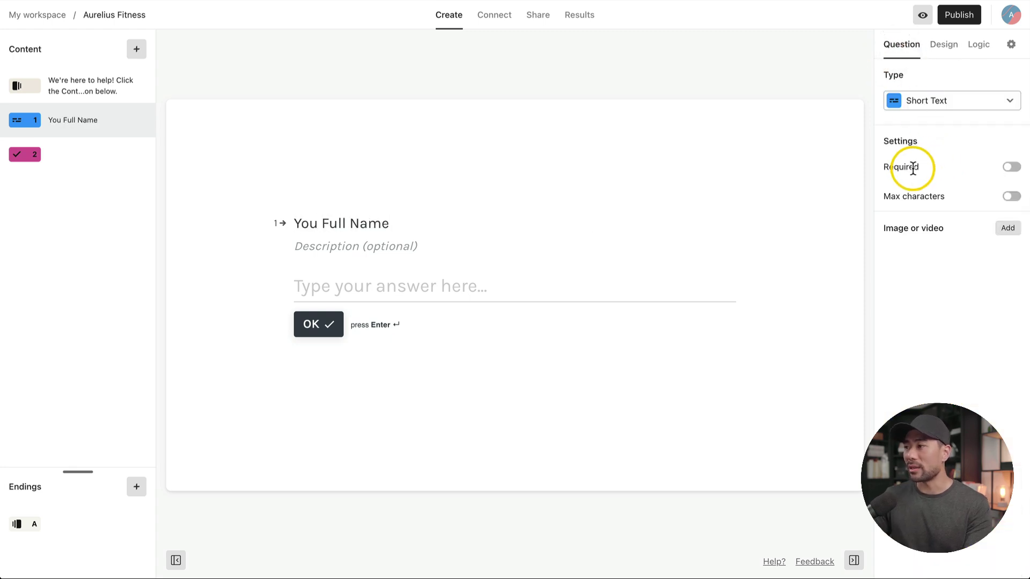
{"action": "left_click", "coordinate": [1013, 168]}
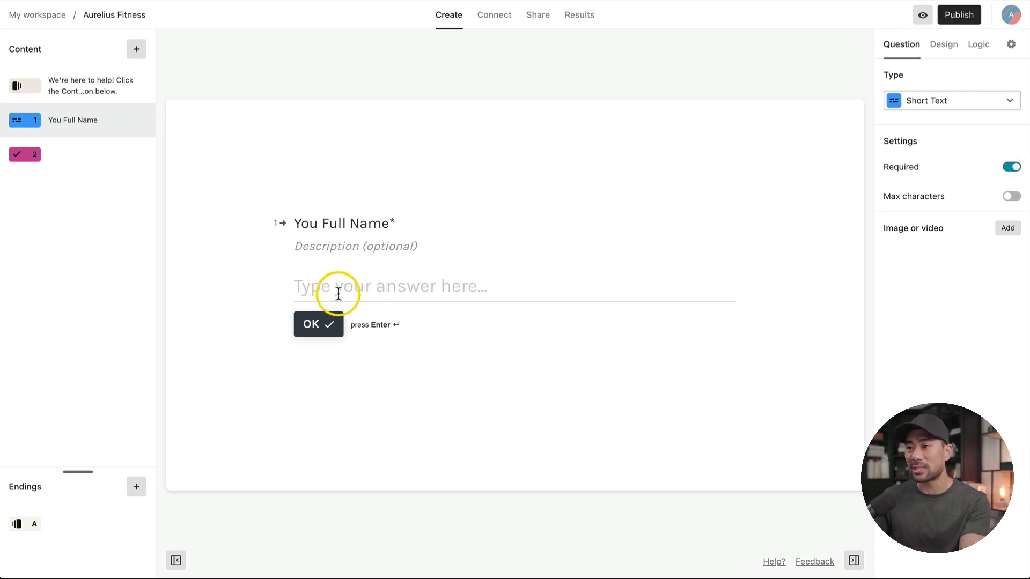
Add an Email question titled "Your Email" after the name question and make it required.
{"action": "left_click", "coordinate": [136, 49]}
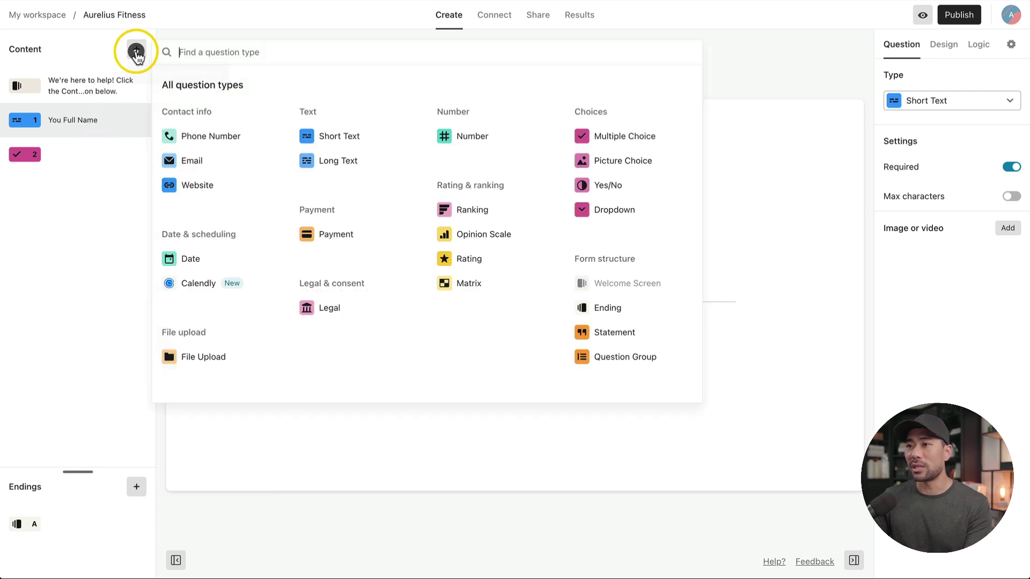
{"action": "left_click", "coordinate": [194, 166]}
{"action": "type", "text": "Your Email"}
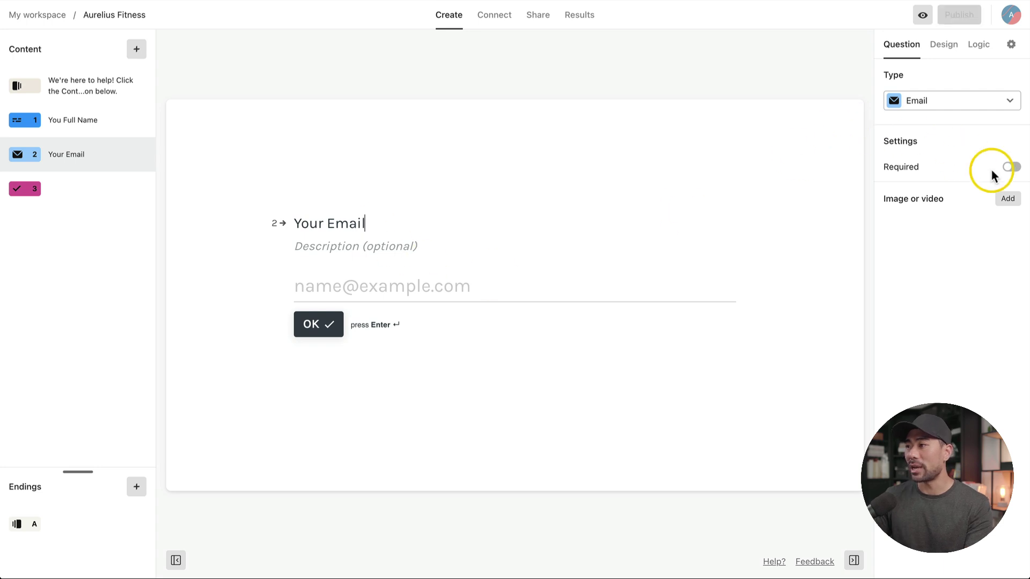
{"action": "left_click", "coordinate": [1012, 167]}
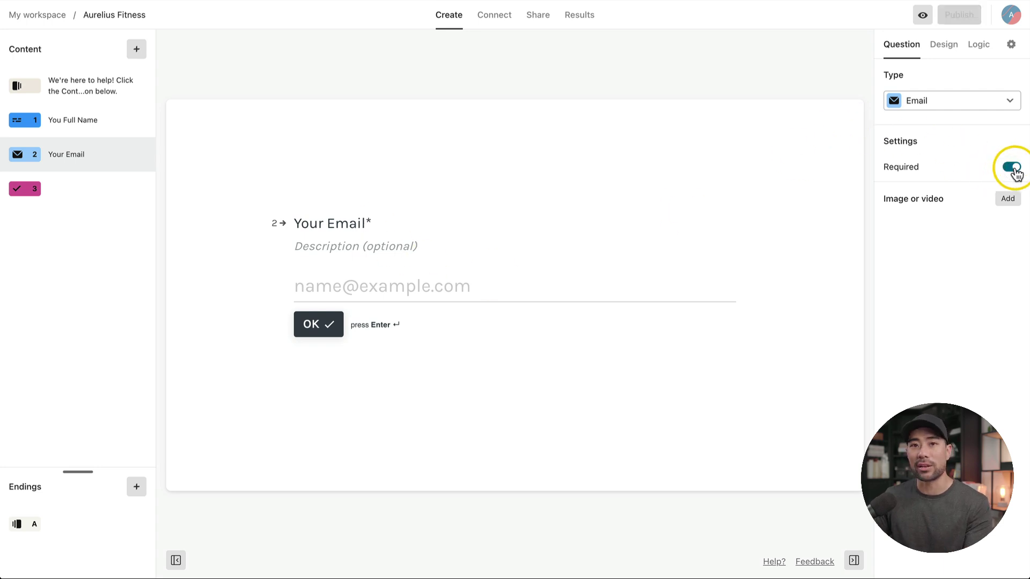
Remove the flower image from the multiple choice question and title it "What do you need help with?".
{"action": "left_click", "coordinate": [73, 209]}
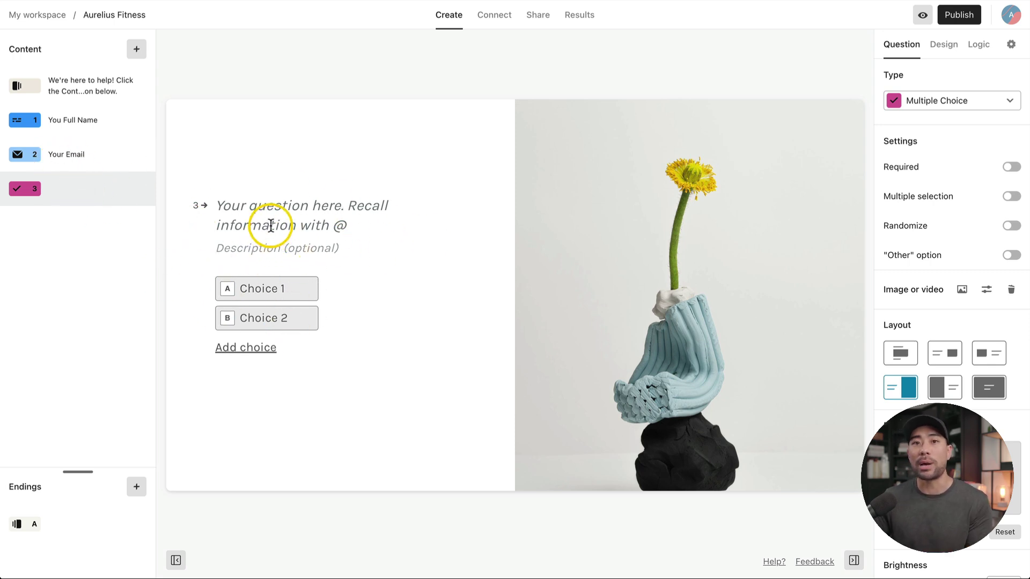
{"action": "mouse_move", "coordinate": [618, 310]}
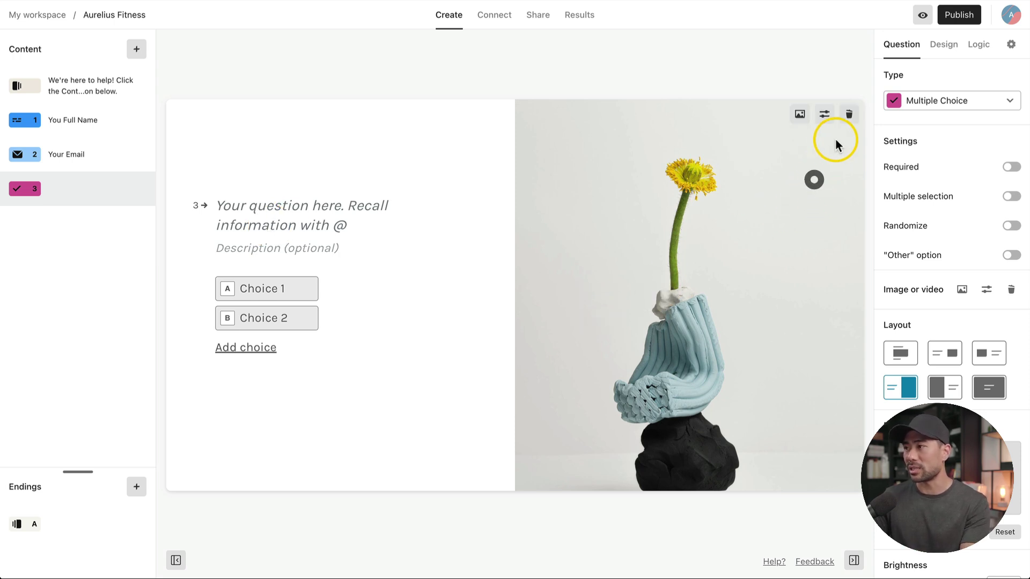
{"action": "left_click", "coordinate": [849, 118]}
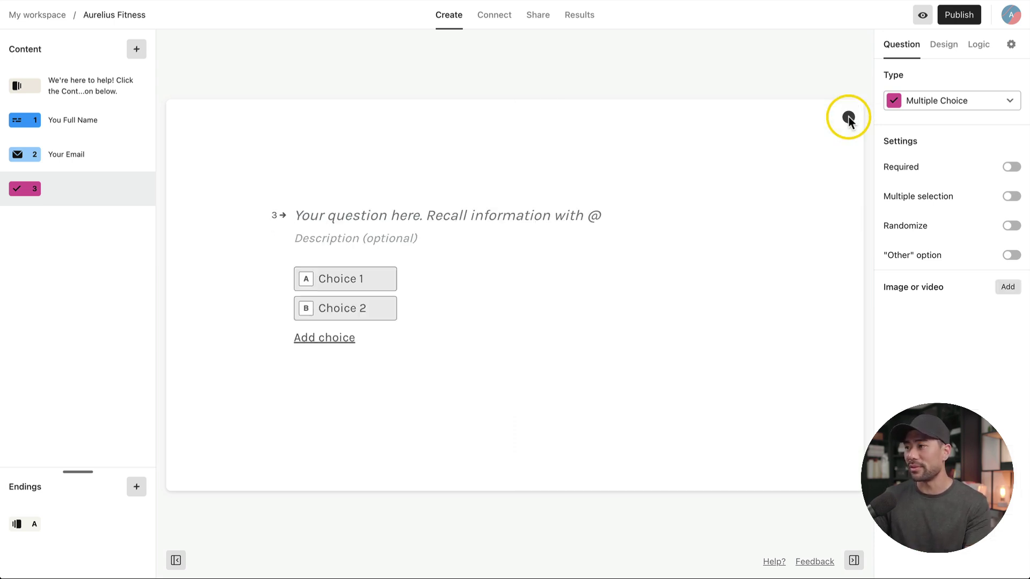
{"action": "type", "text": "What do you need help with?"}
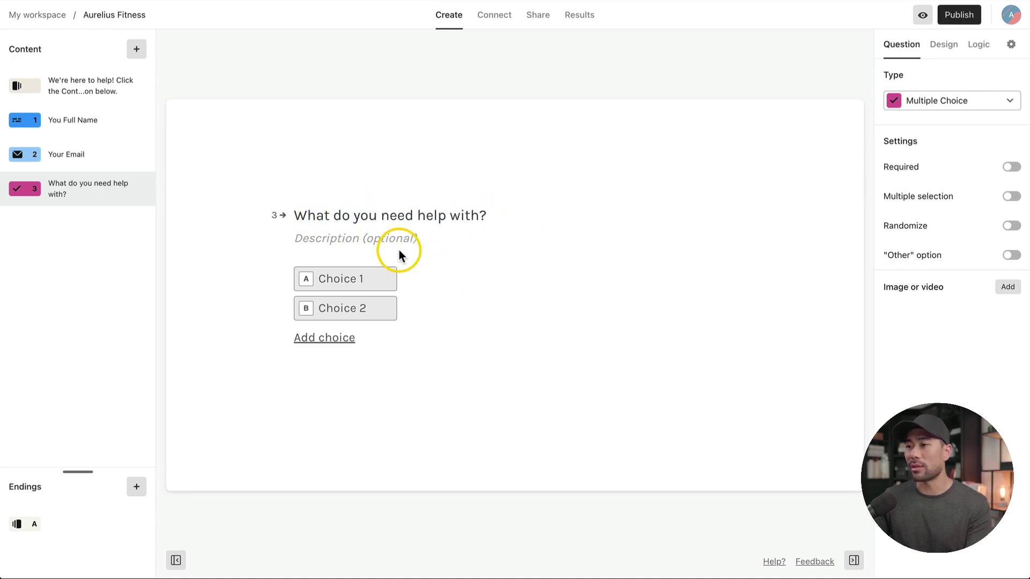
Give the help question the choices "Billing", "Technical issue", "Pre-sales question" and "Other", and make it required.
{"action": "left_click", "coordinate": [342, 280]}
{"action": "type", "text": "Billing"}
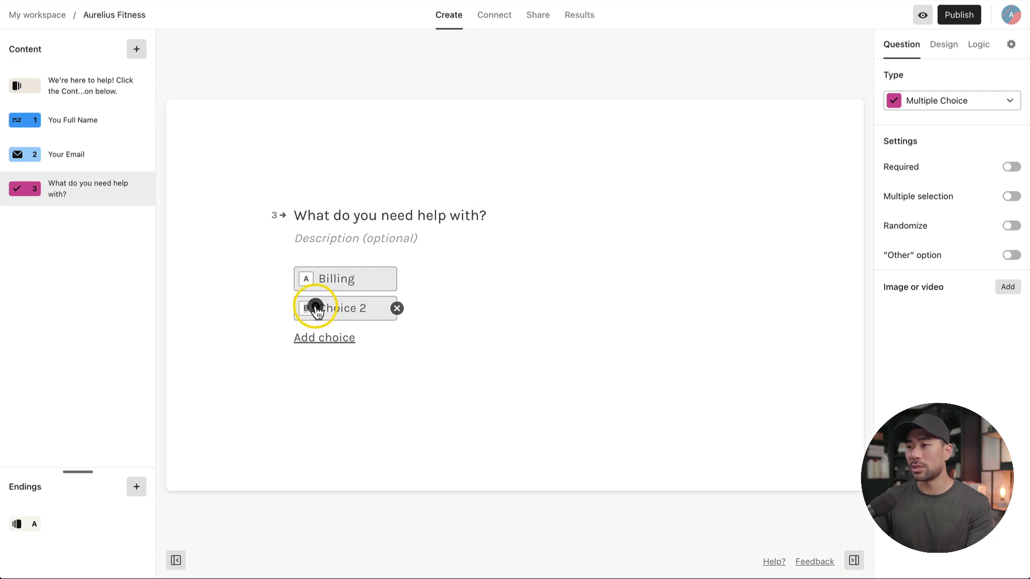
{"action": "left_click", "coordinate": [317, 309]}
{"action": "type", "text": "Te"}
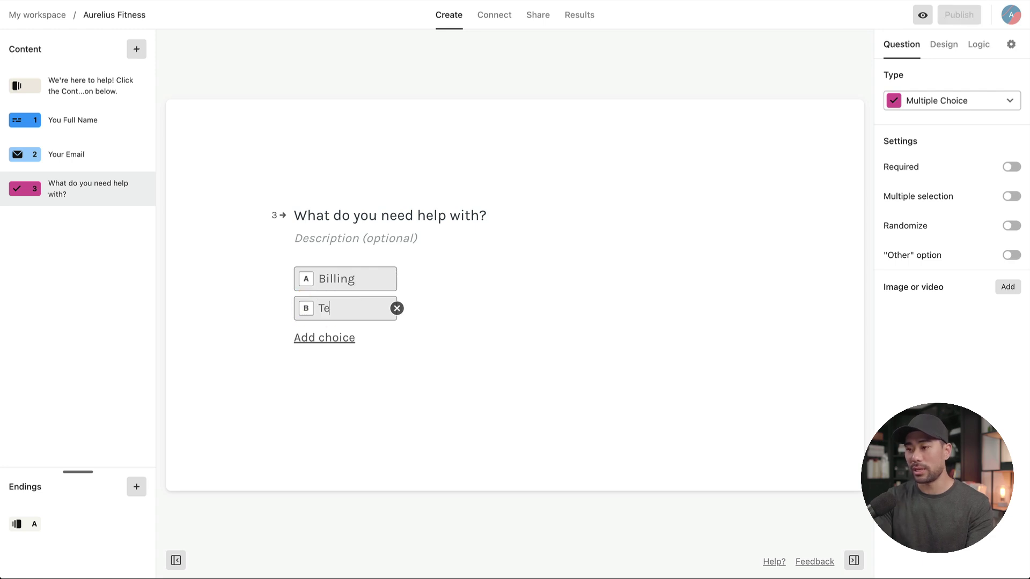
{"action": "type", "text": "chnical issue"}
{"action": "left_click", "coordinate": [338, 338]}
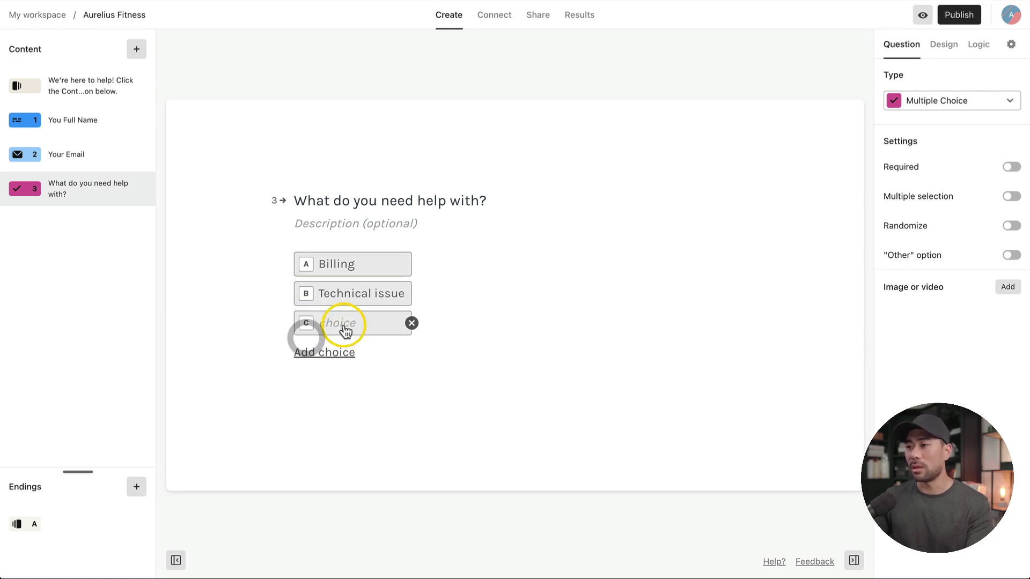
{"action": "type", "text": "Pre"}
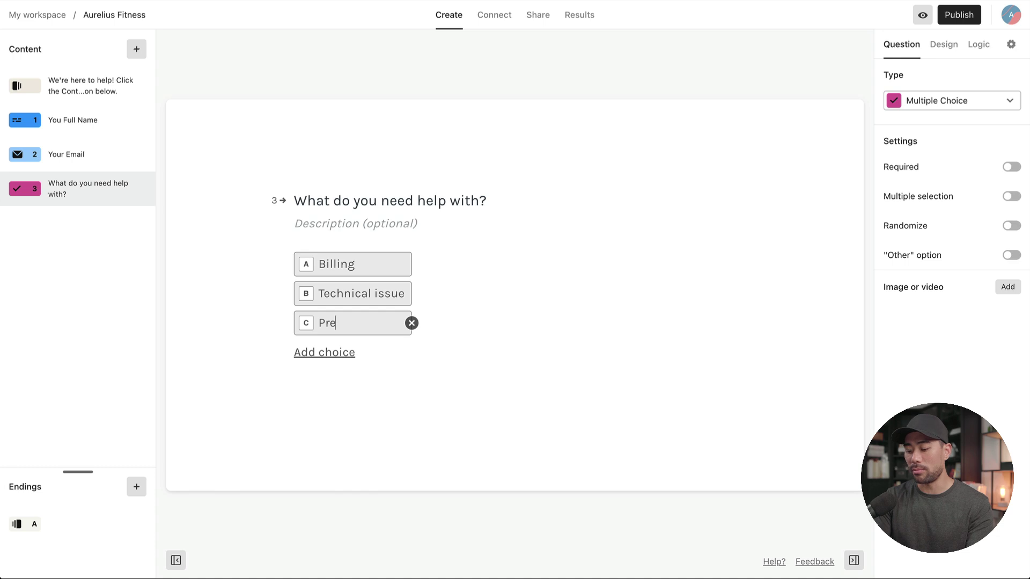
{"action": "type", "text": "-sales question"}
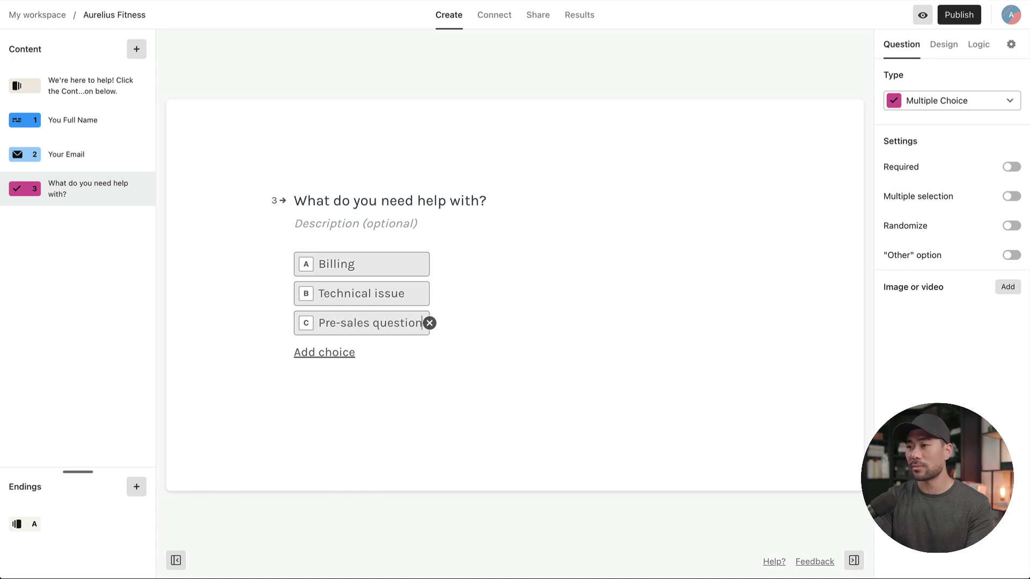
{"action": "left_click", "coordinate": [327, 353]}
{"action": "type", "text": "Other"}
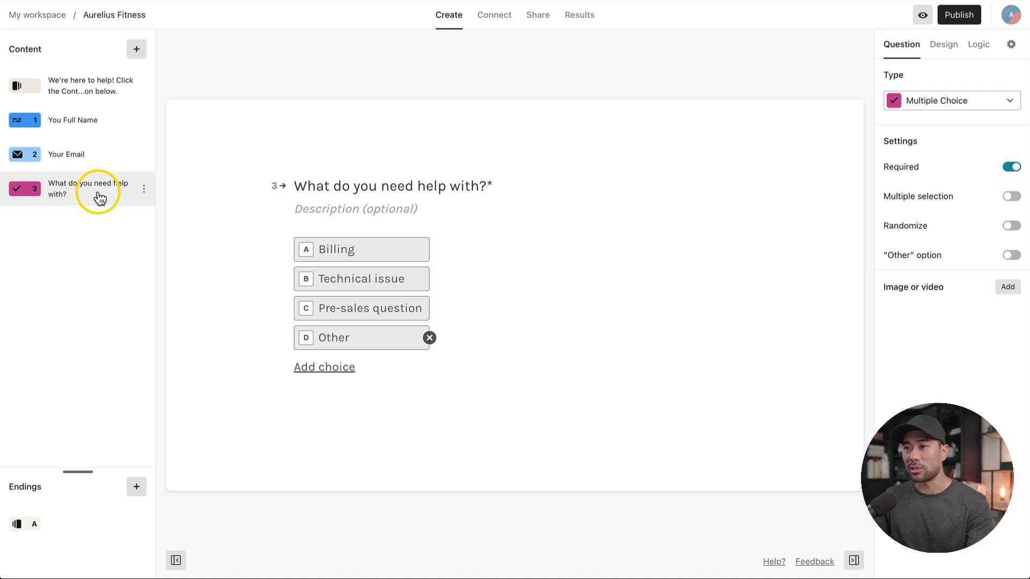
Make the help question the first question and add a required Long Text question titled "How can we help you?" as the last one.
{"action": "left_click_drag", "start_coordinate": [99, 187], "coordinate": [99, 103]}
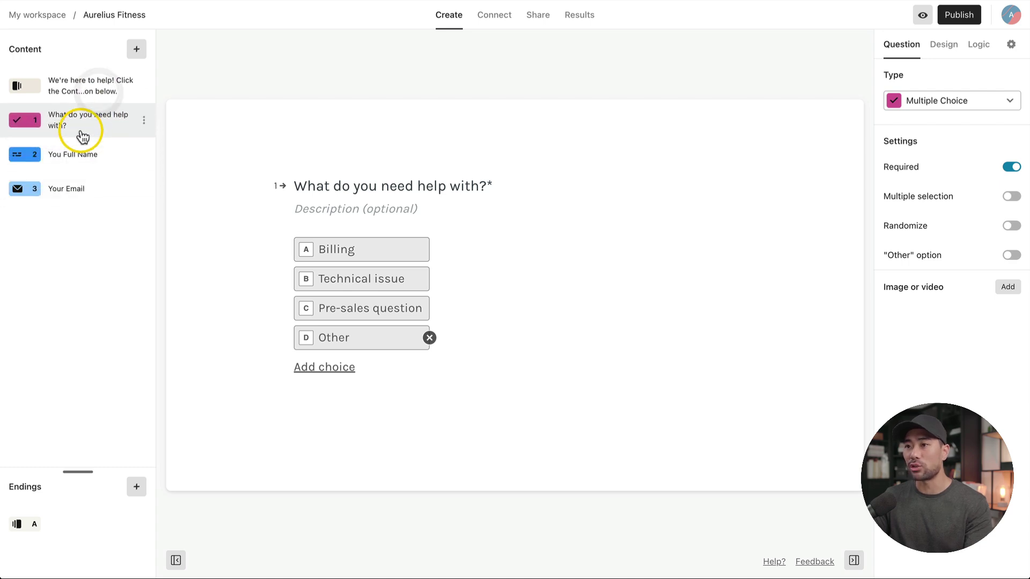
{"action": "left_click", "coordinate": [136, 49]}
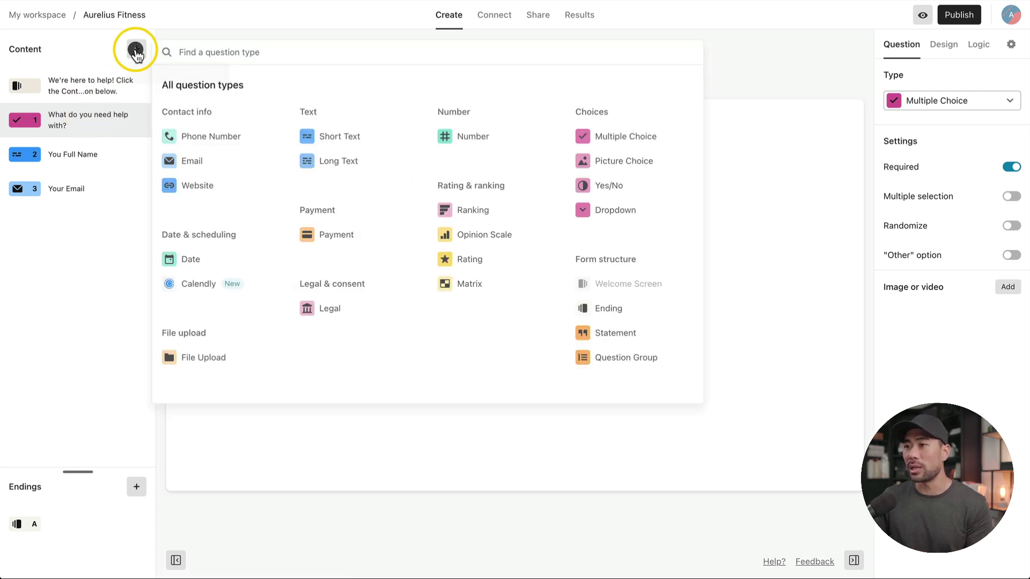
{"action": "left_click", "coordinate": [324, 169]}
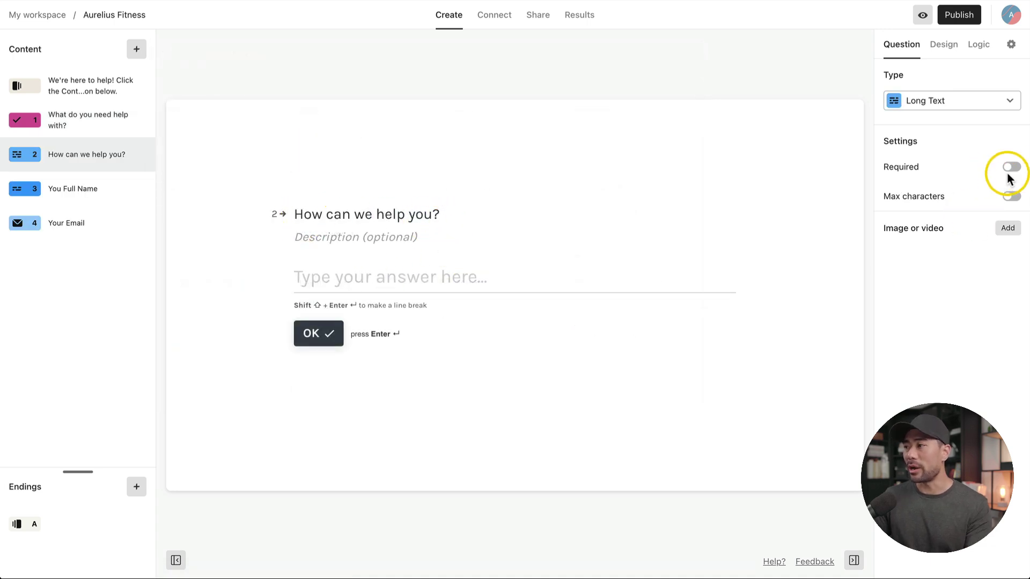
{"action": "left_click", "coordinate": [1011, 168]}
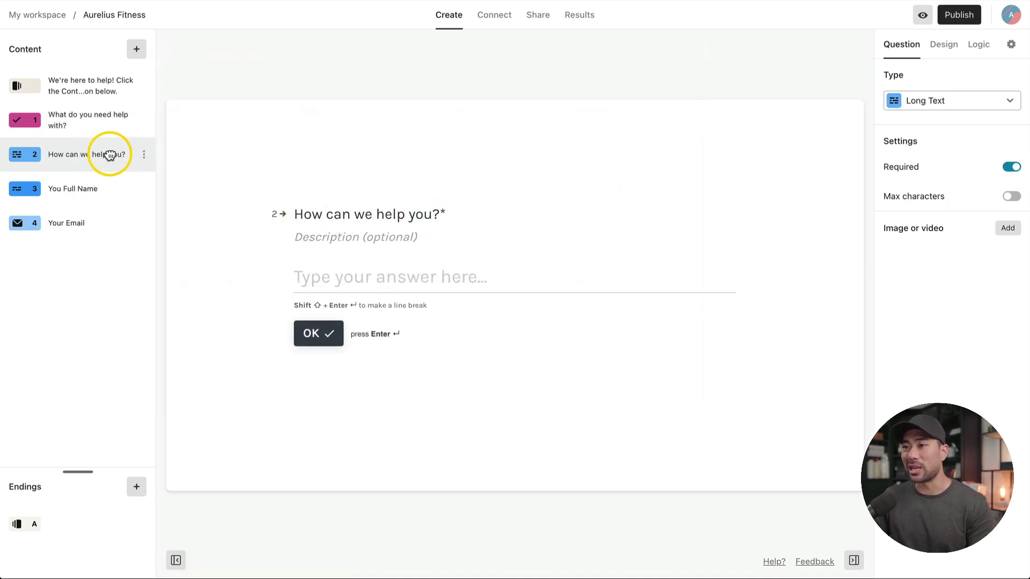
{"action": "left_click_drag", "start_coordinate": [110, 155], "coordinate": [108, 223]}
Review the welcome screen and the four questions in order.
{"action": "left_click", "coordinate": [83, 88]}
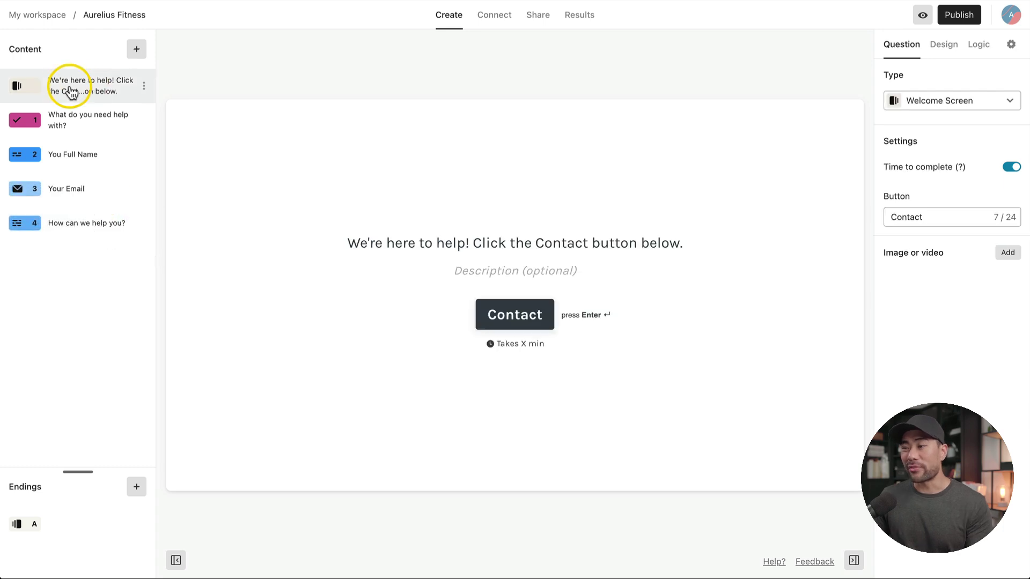
{"action": "left_click", "coordinate": [70, 119]}
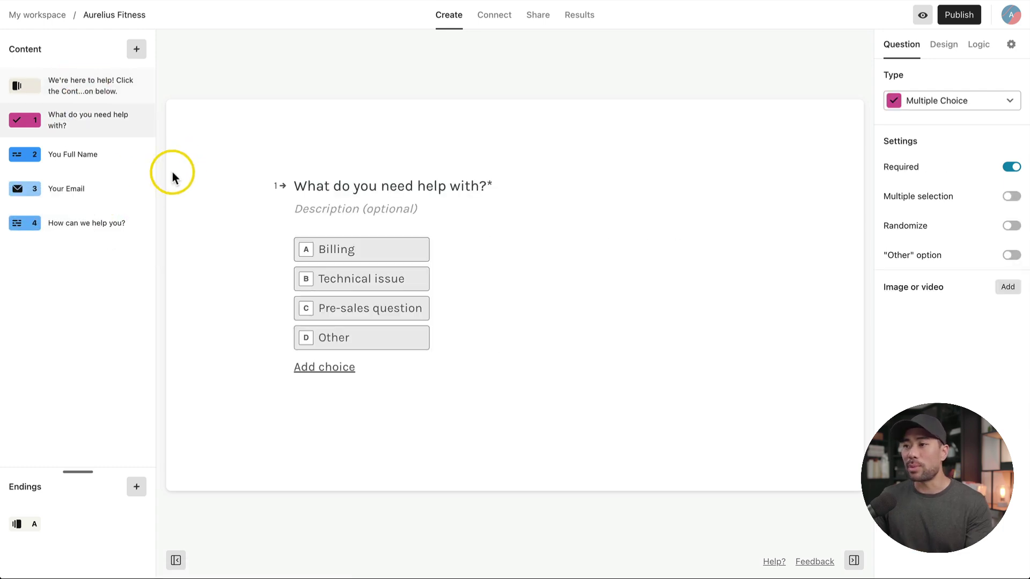
{"action": "left_click", "coordinate": [60, 152]}
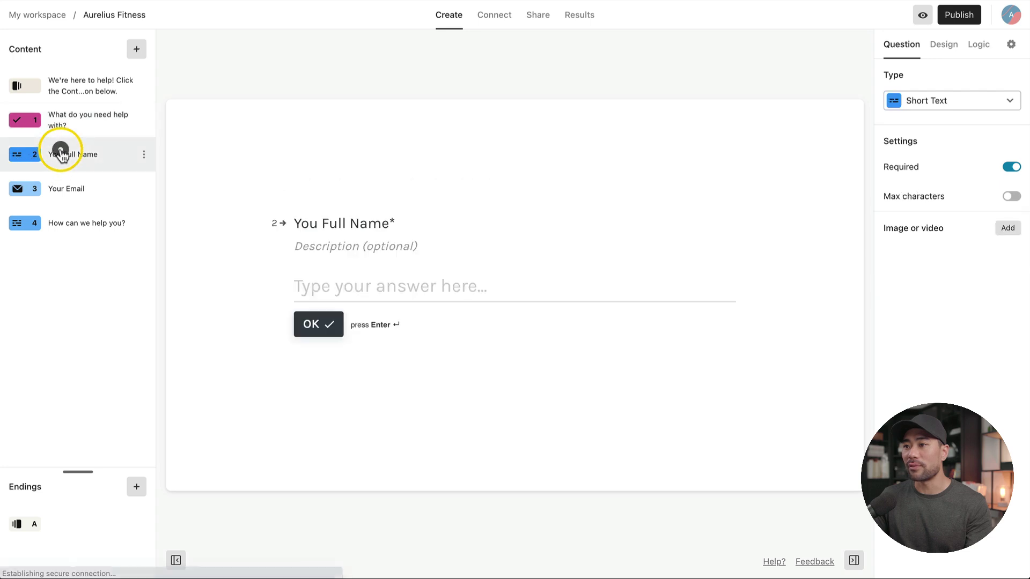
{"action": "left_click", "coordinate": [67, 200]}
{"action": "left_click", "coordinate": [70, 224]}
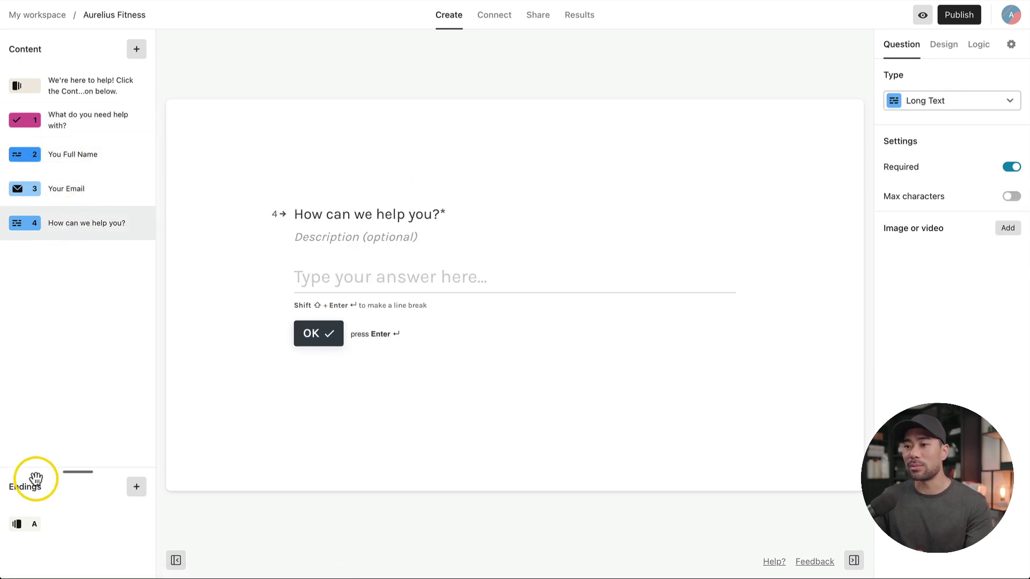
Title the ending screen "Thank you! We've received your query and will get back to you as soon as we can!" and label its button "Exit".
{"action": "left_click", "coordinate": [33, 524]}
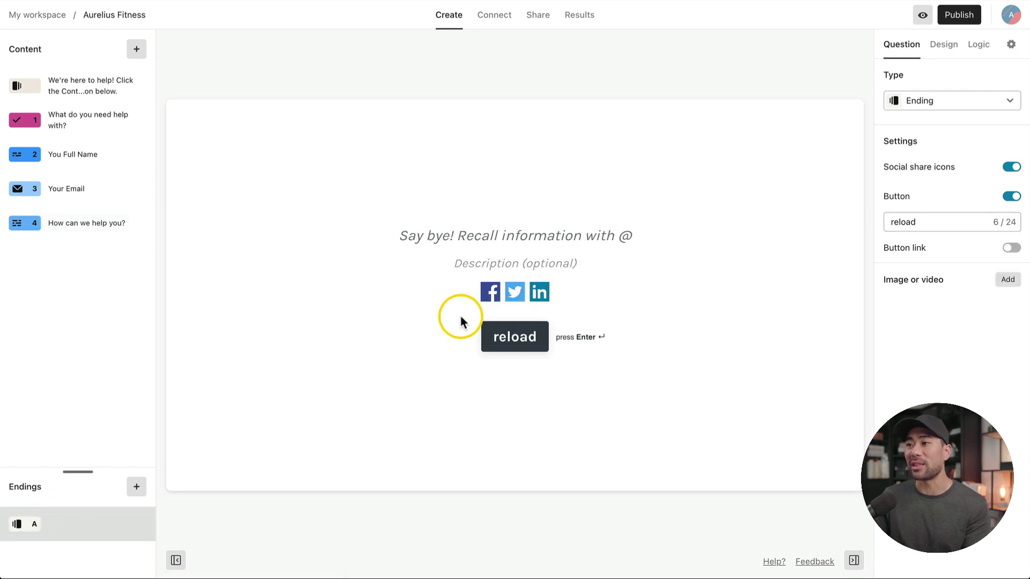
{"action": "left_click", "coordinate": [480, 238]}
{"action": "type", "text": "Thank you! We've received your query and will get back to you as soon as we can!"}
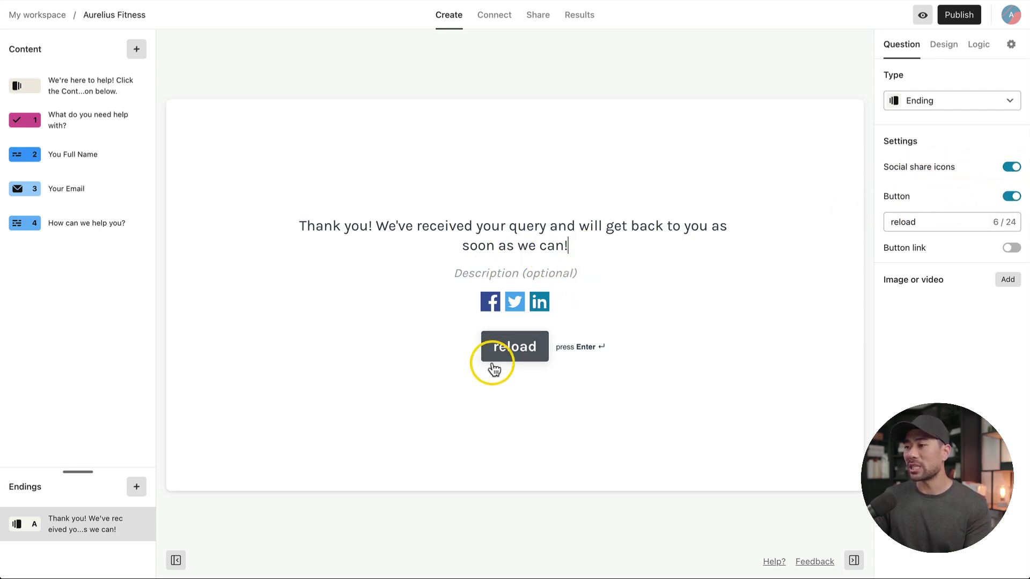
{"action": "left_click", "coordinate": [907, 224]}
{"action": "key", "text": "ctrl+a"}
{"action": "type", "text": "Exi"}
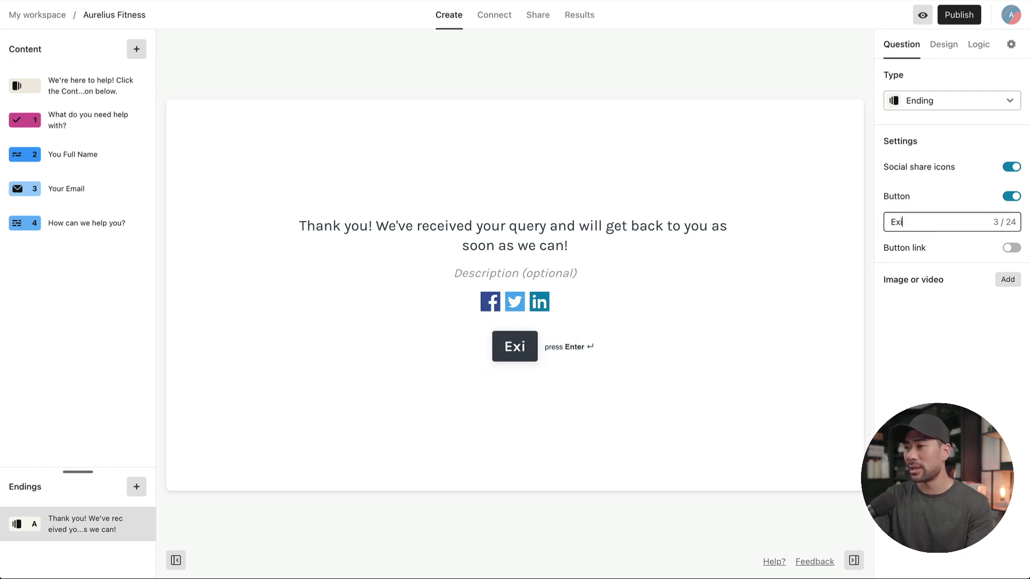
{"action": "type", "text": "t"}
{"action": "left_click", "coordinate": [952, 80]}
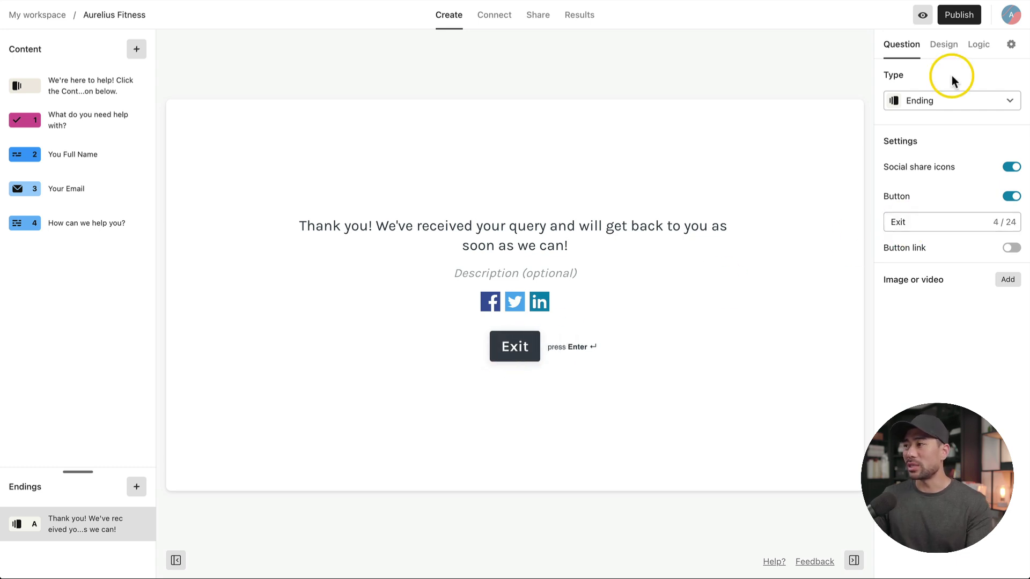
Publish the Typeform contact form and copy its share link.
{"action": "left_click", "coordinate": [944, 45]}
{"action": "left_click", "coordinate": [979, 45]}
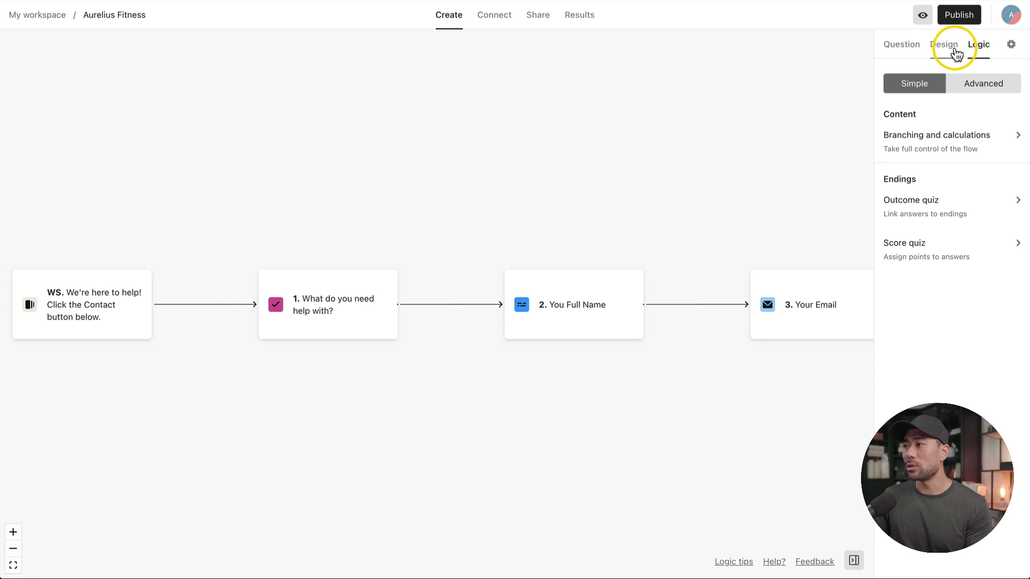
{"action": "left_click", "coordinate": [961, 15]}
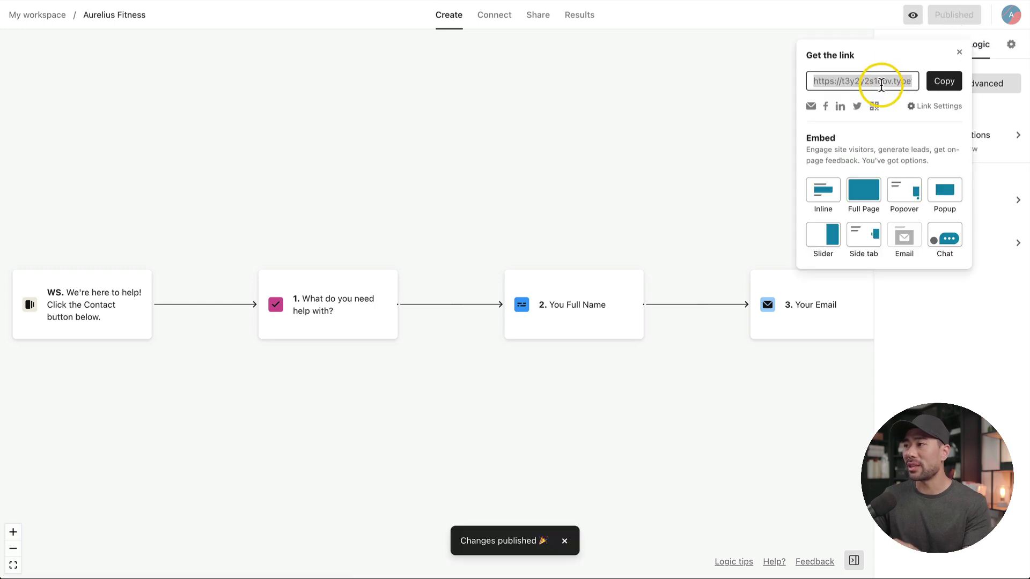
{"action": "left_click", "coordinate": [941, 81]}
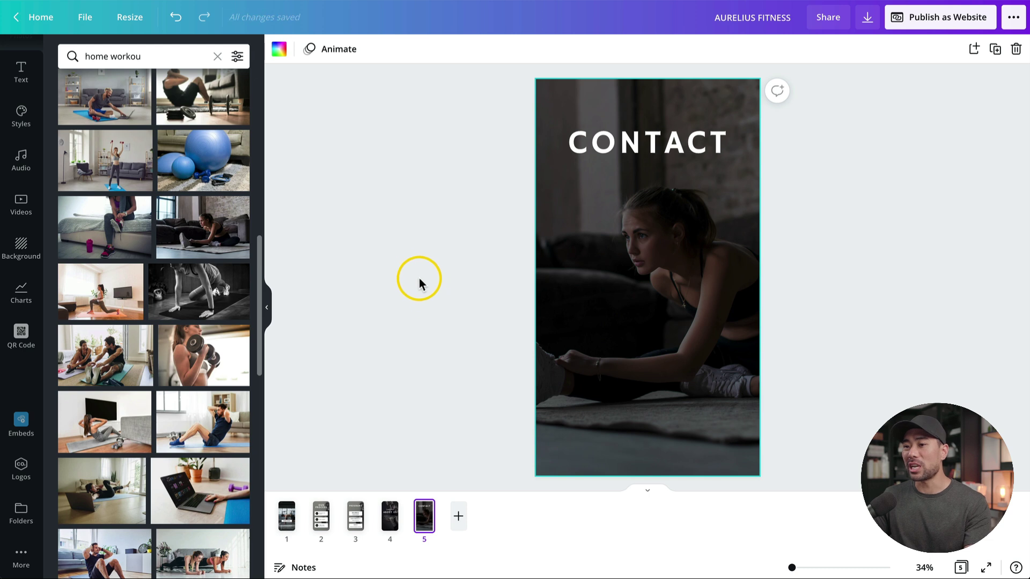
Switch to Canva, embed the copied Typeform link on the CONTACT page and enlarge the form to the full page width.
{"action": "left_click", "coordinate": [20, 558]}
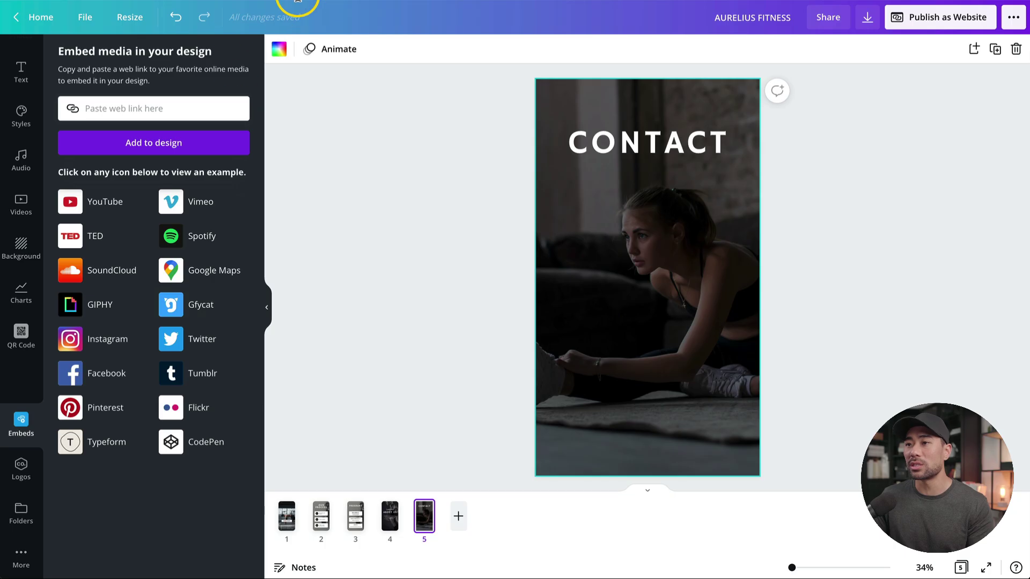
{"action": "right_click", "coordinate": [123, 109]}
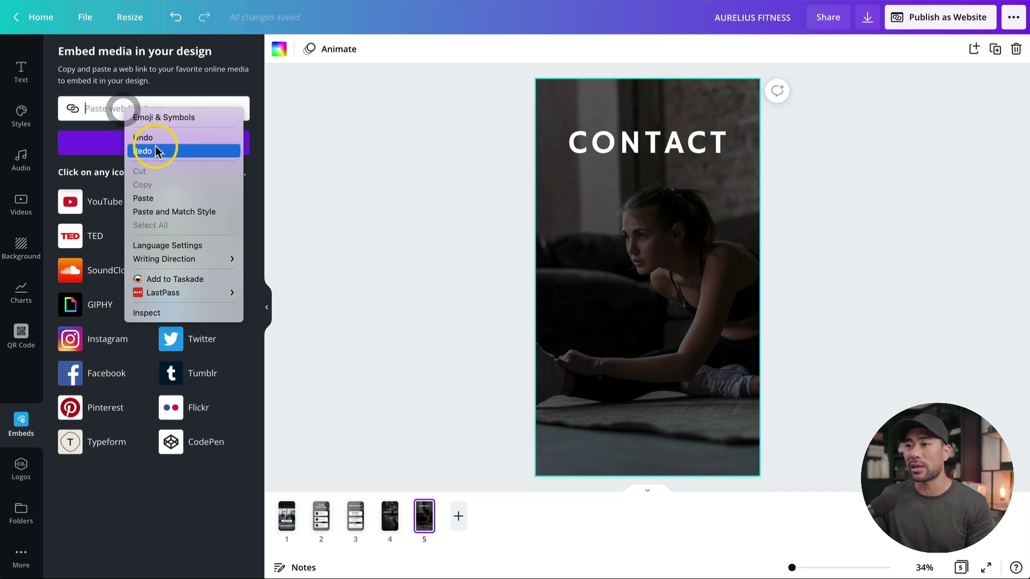
{"action": "left_click", "coordinate": [148, 196]}
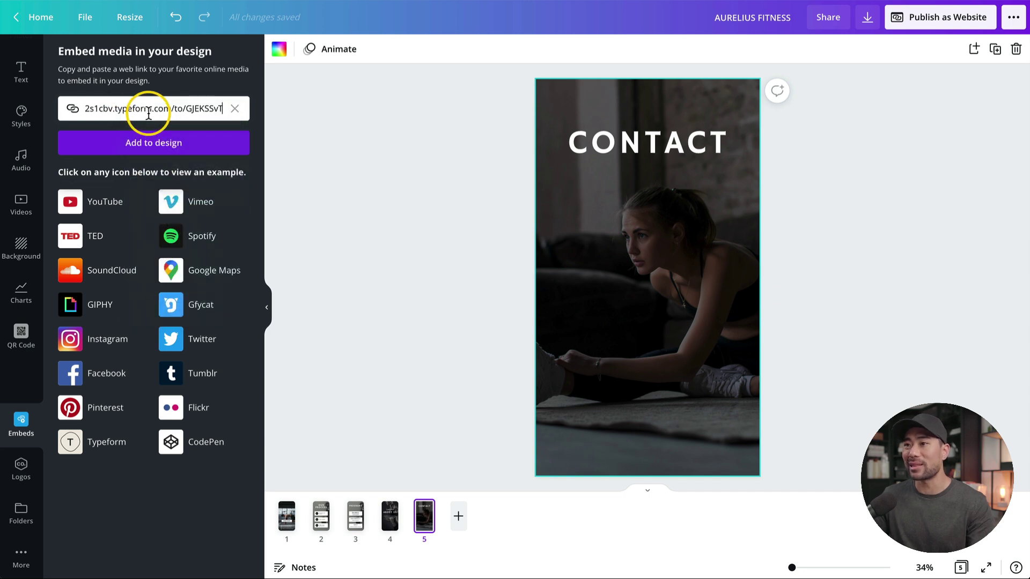
{"action": "left_click", "coordinate": [141, 147]}
{"action": "left_click", "coordinate": [678, 352]}
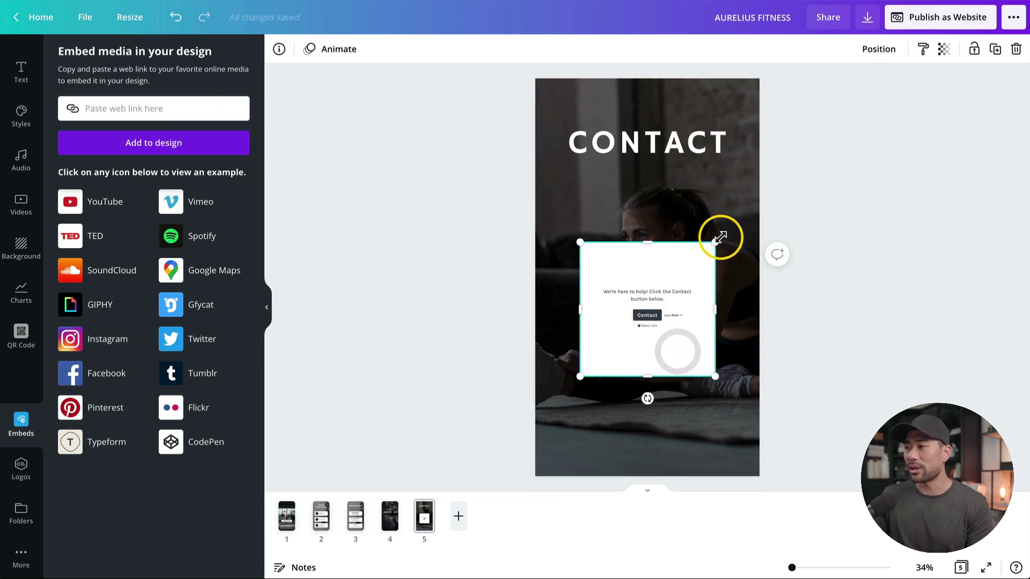
{"action": "left_click_drag", "start_coordinate": [718, 238], "coordinate": [760, 197]}
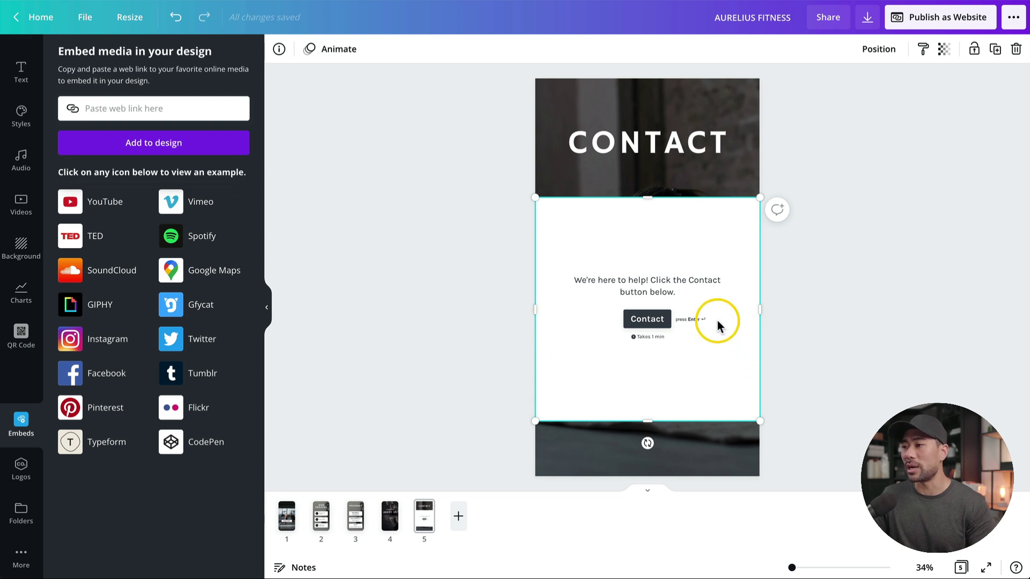
{"action": "left_click", "coordinate": [892, 294]}
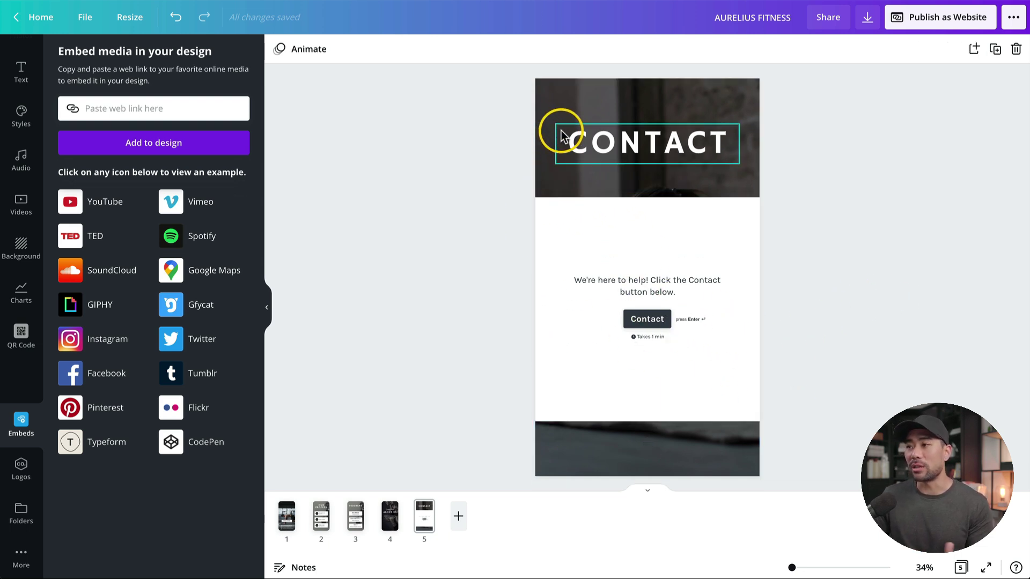
Delete the dark overlay and the background photo from the CONTACT page.
{"action": "left_click", "coordinate": [555, 109]}
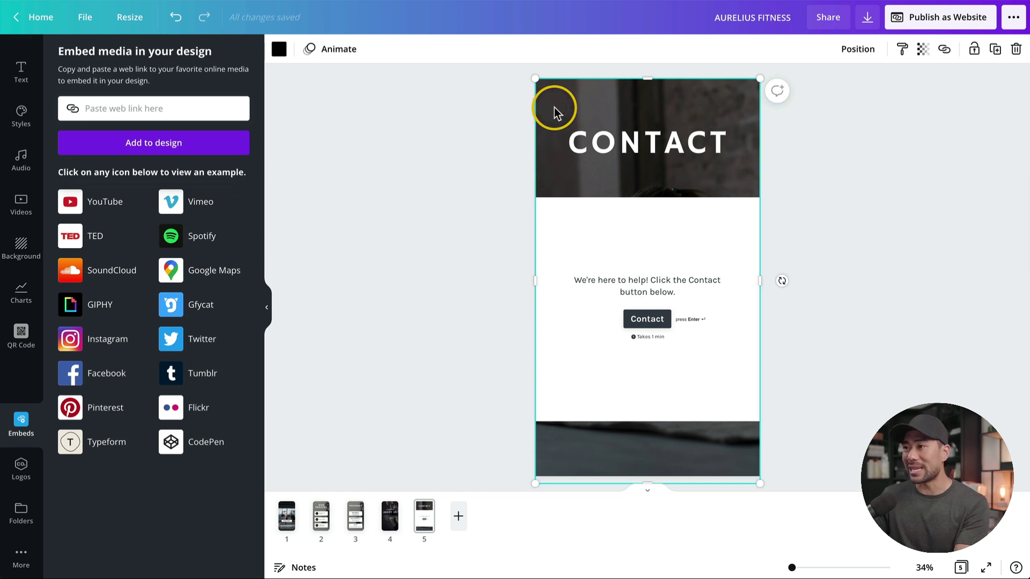
{"action": "key", "text": "Delete"}
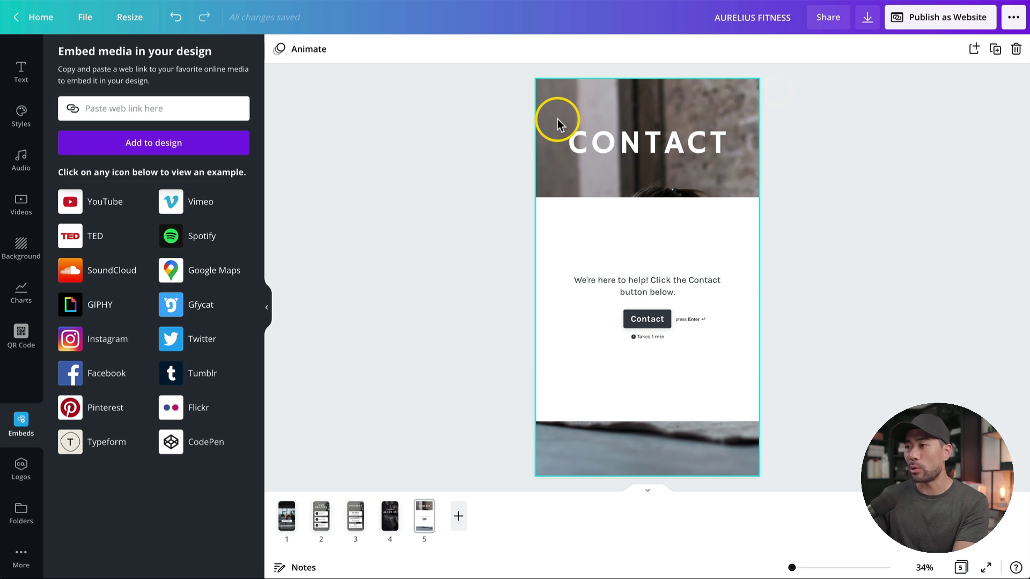
{"action": "left_click", "coordinate": [559, 109]}
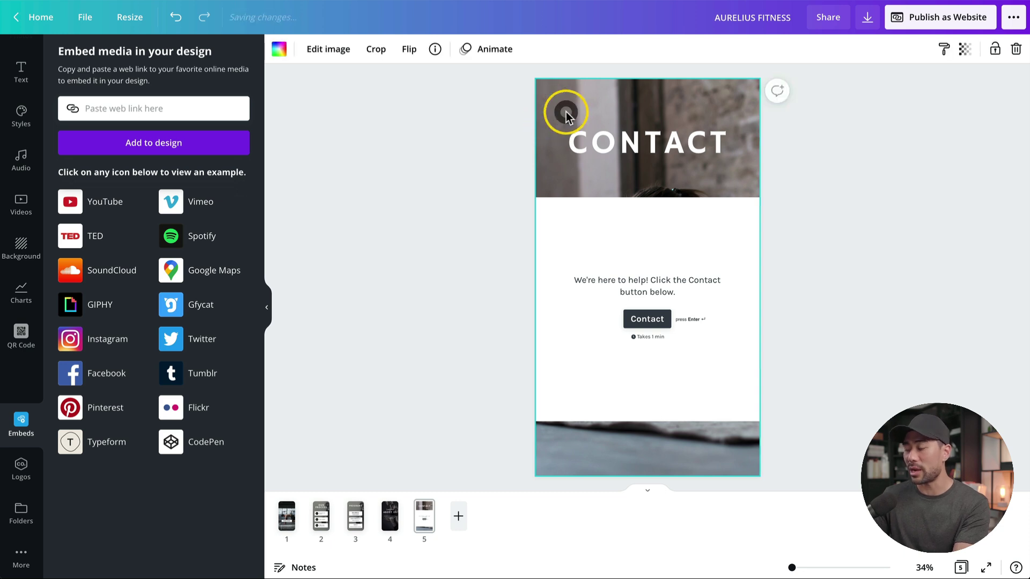
{"action": "key", "text": "Delete"}
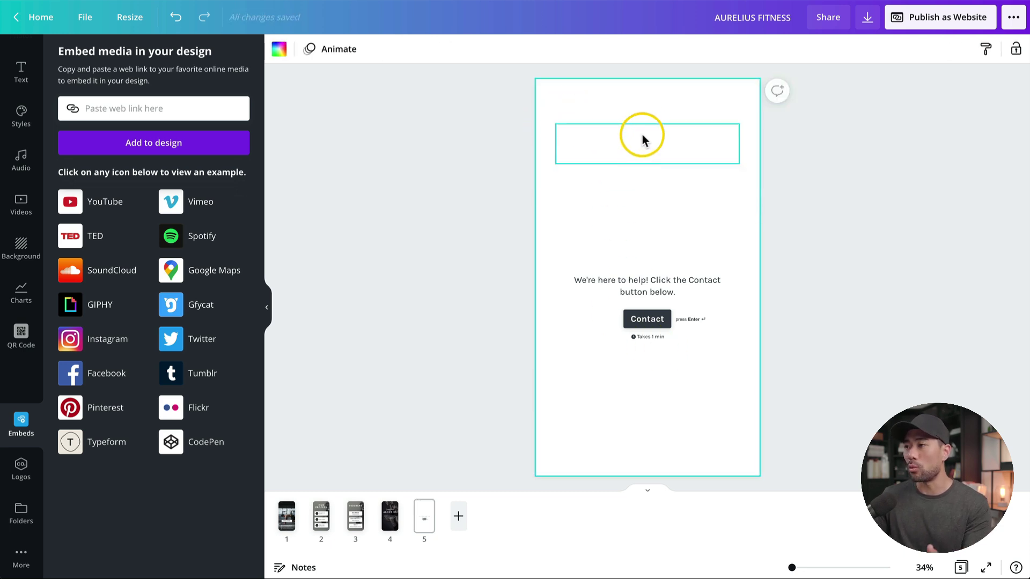
Change the CONTACT heading's text color to black.
{"action": "left_click", "coordinate": [642, 139]}
{"action": "double_click", "coordinate": [639, 142]}
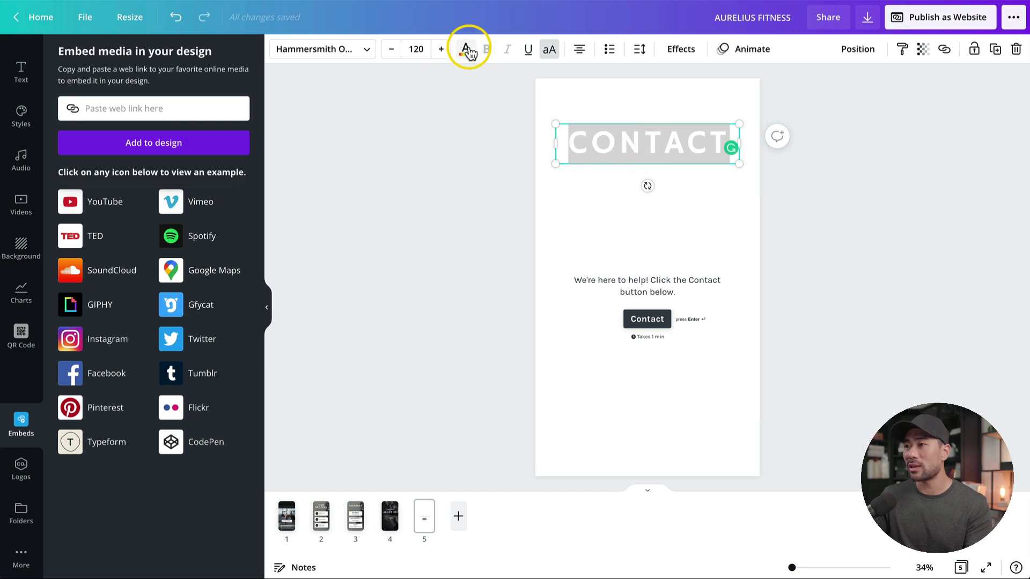
{"action": "left_click", "coordinate": [468, 52]}
{"action": "left_click", "coordinate": [103, 111]}
{"action": "left_click", "coordinate": [396, 294]}
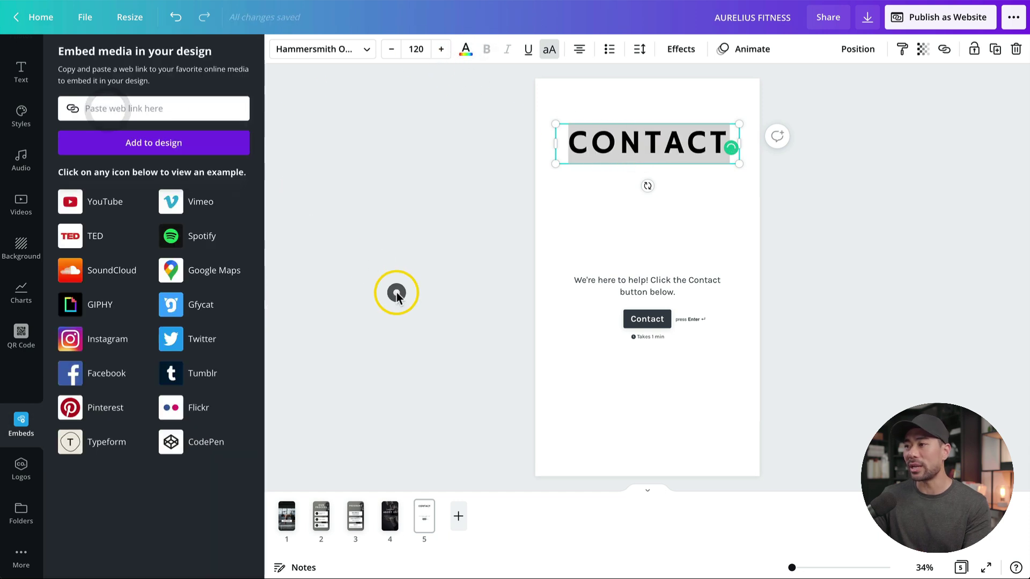
Move the embedded form up so it sits just below the CONTACT heading.
{"action": "left_click", "coordinate": [680, 257]}
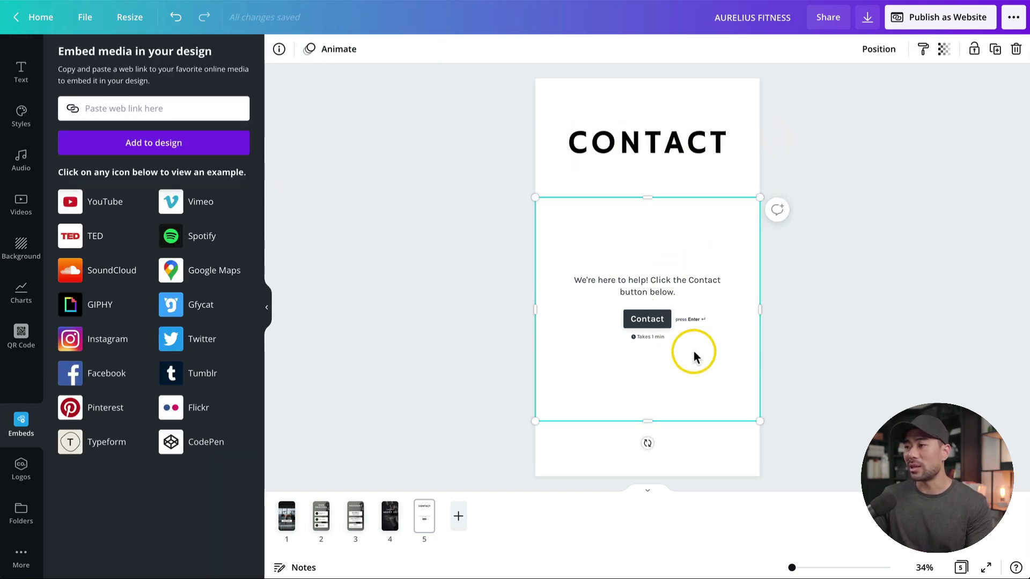
{"action": "left_click_drag", "start_coordinate": [693, 352], "coordinate": [692, 324]}
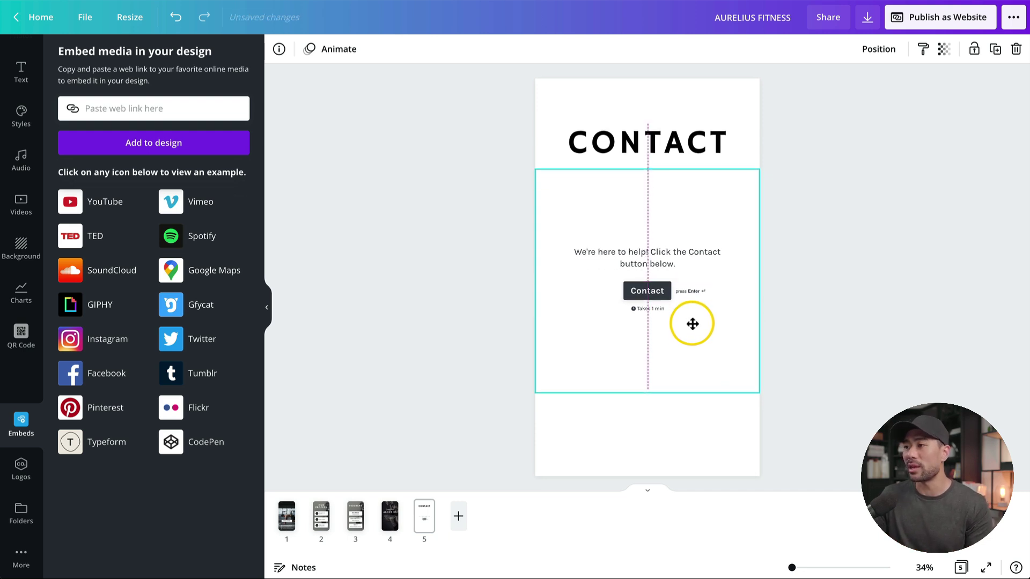
{"action": "left_click", "coordinate": [804, 321]}
{"action": "left_click", "coordinate": [566, 450]}
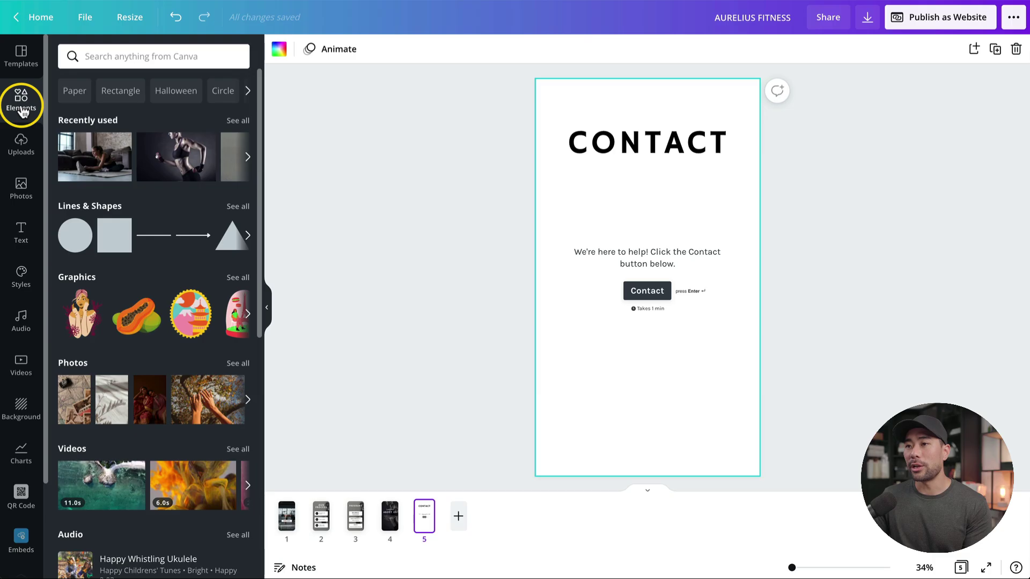
Search the elements for "instagram" and add the colored Instagram logo to the CONTACT page.
{"action": "left_click", "coordinate": [122, 59]}
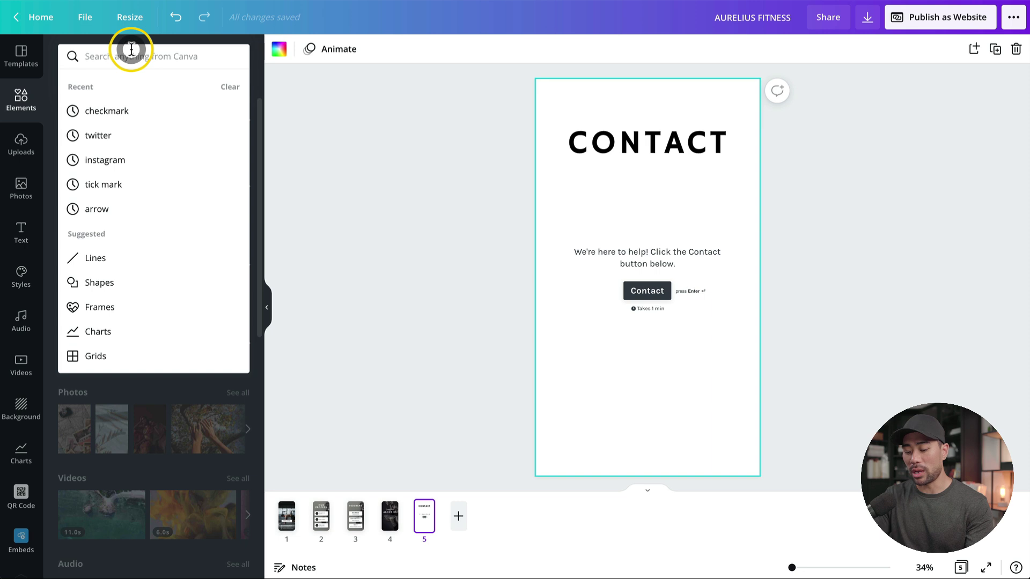
{"action": "type", "text": "instagram"}
{"action": "key", "text": "Return"}
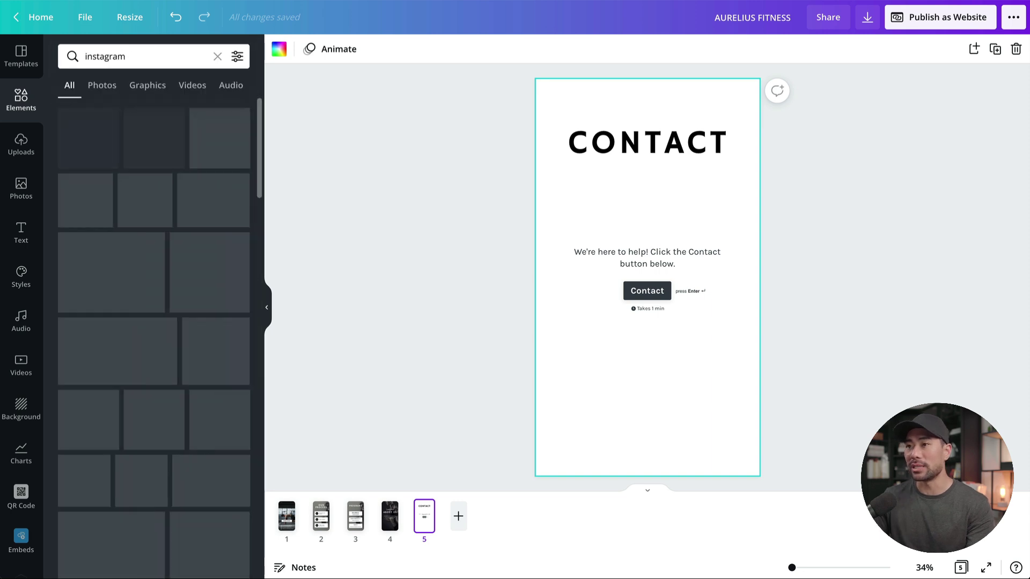
{"action": "left_click", "coordinate": [88, 139]}
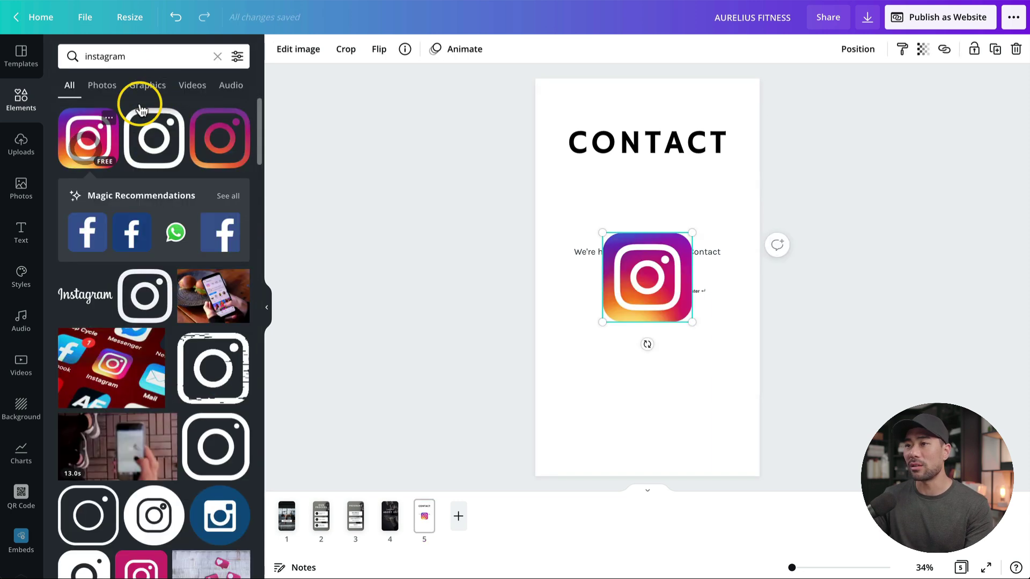
Search the elements for "facebook", add the blue Facebook logo to the CONTACT page and place it beside the Instagram logo.
{"action": "double_click", "coordinate": [150, 57]}
{"action": "type", "text": "f"}
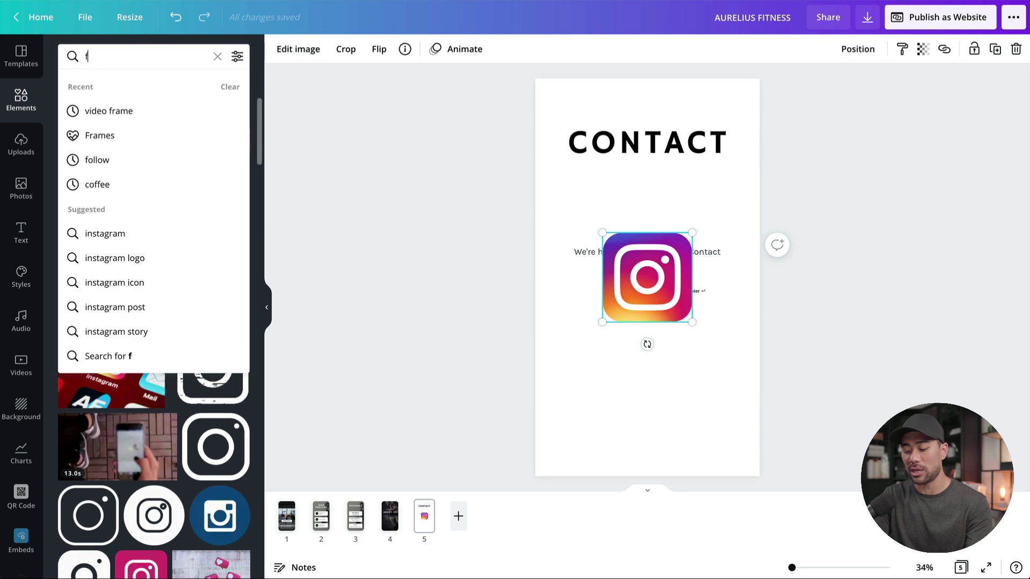
{"action": "type", "text": "acebook"}
{"action": "key", "text": "Return"}
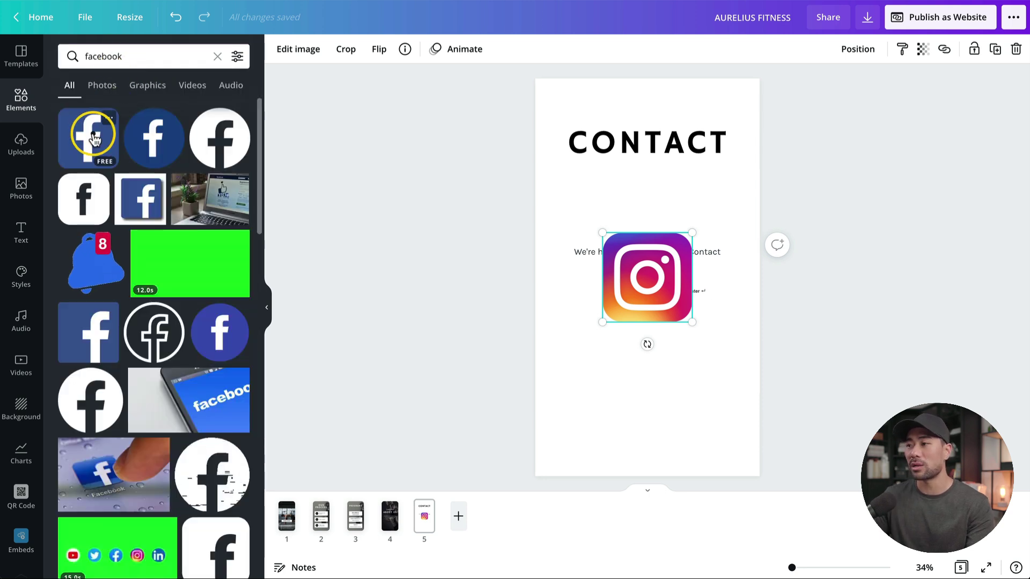
{"action": "left_click", "coordinate": [98, 134]}
{"action": "left_click_drag", "start_coordinate": [662, 307], "coordinate": [574, 301]}
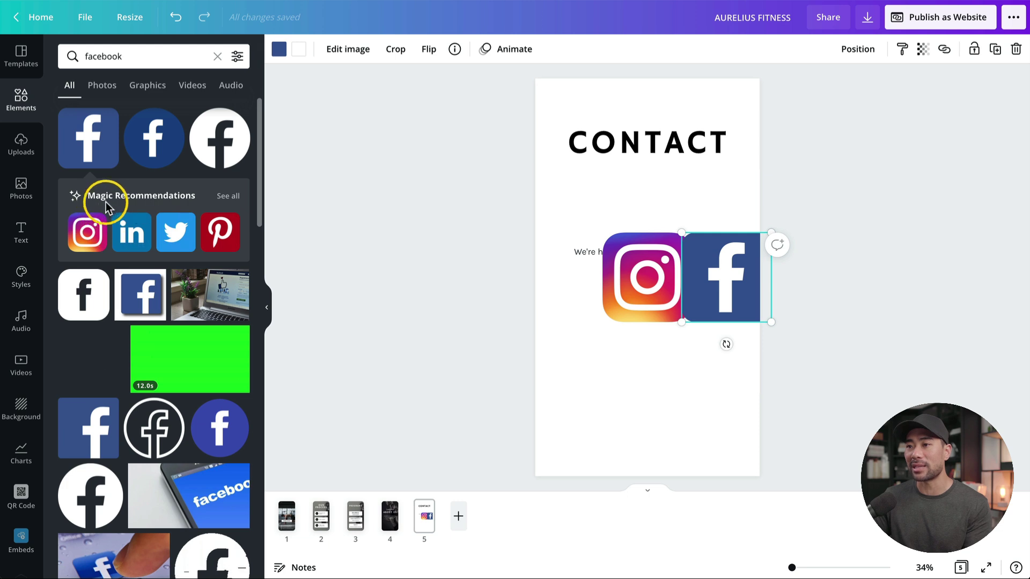
Add the recommended Twitter logo and arrange the Instagram, Twitter and Facebook logos in a row below the embedded form.
{"action": "left_click", "coordinate": [177, 238]}
{"action": "left_click", "coordinate": [725, 297]}
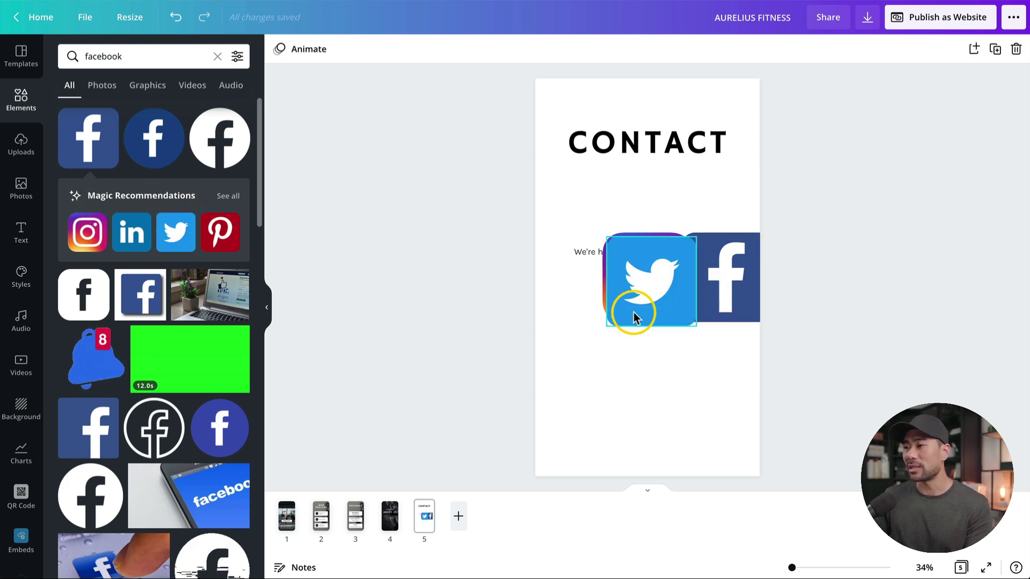
{"action": "left_click_drag", "start_coordinate": [633, 313], "coordinate": [639, 390]}
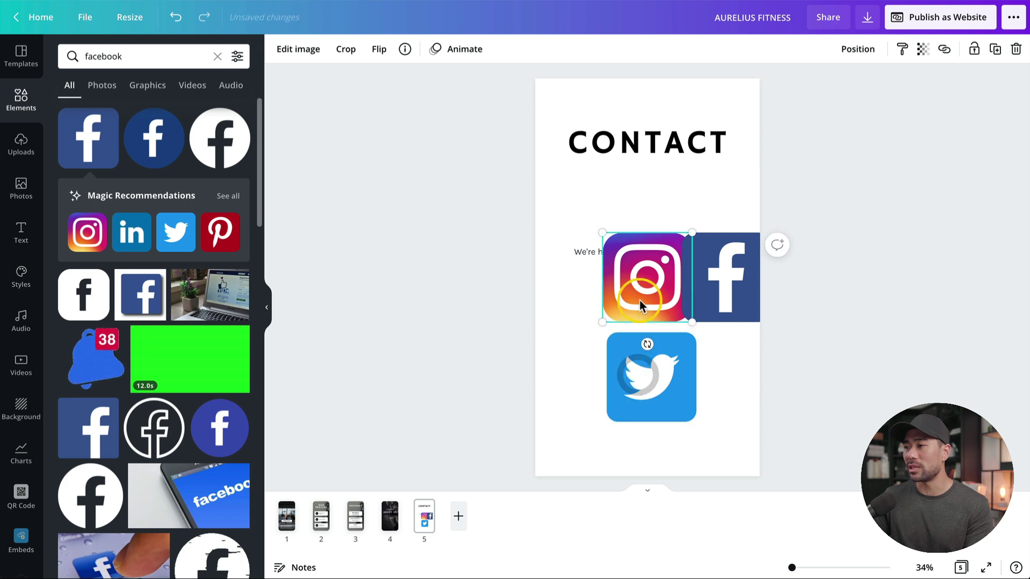
{"action": "left_click_drag", "start_coordinate": [640, 301], "coordinate": [556, 401]}
{"action": "left_click", "coordinate": [719, 293]}
{"action": "left_click_drag", "start_coordinate": [719, 292], "coordinate": [724, 397]}
Move the three social logos together toward the page's lower edge and shrink them to small icons that fit the page width.
{"action": "left_click", "coordinate": [574, 430], "text": "shift"}
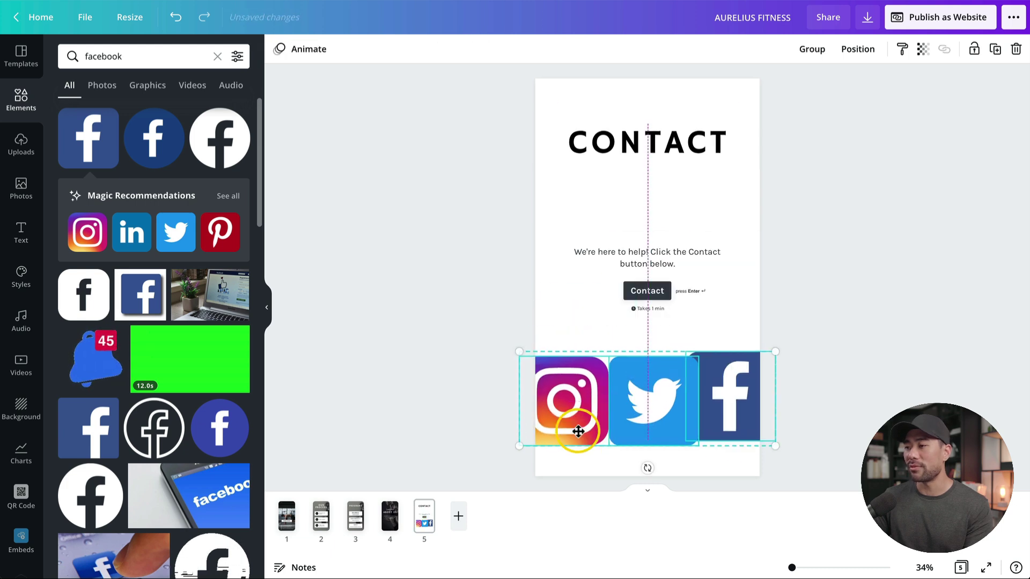
{"action": "left_click_drag", "start_coordinate": [575, 430], "coordinate": [582, 445]}
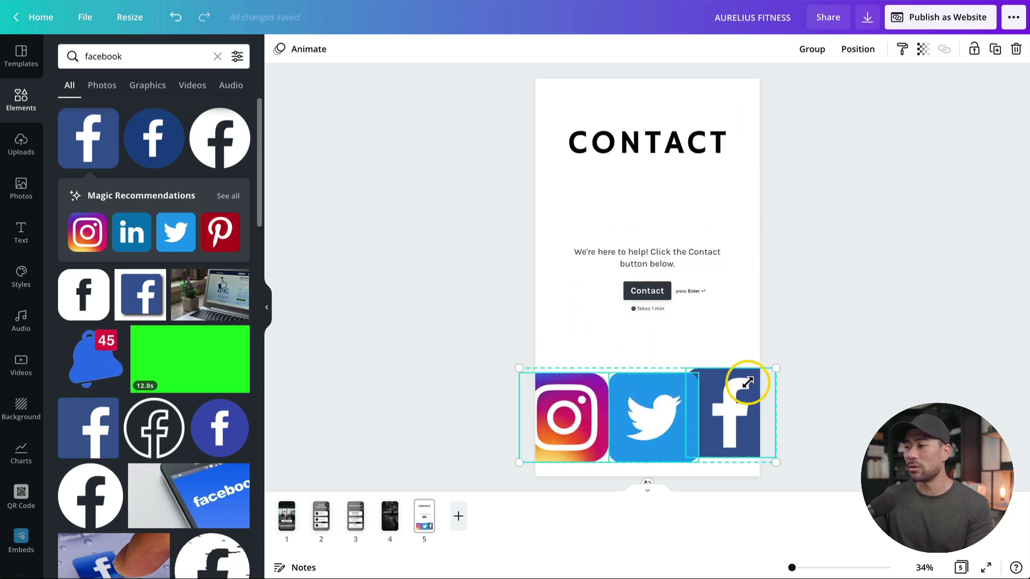
{"action": "left_click_drag", "start_coordinate": [747, 383], "coordinate": [709, 410]}
Spread the Instagram, Twitter and Facebook icons across the page, space them evenly in both directions and tidy them up.
{"action": "left_click", "coordinate": [685, 410]}
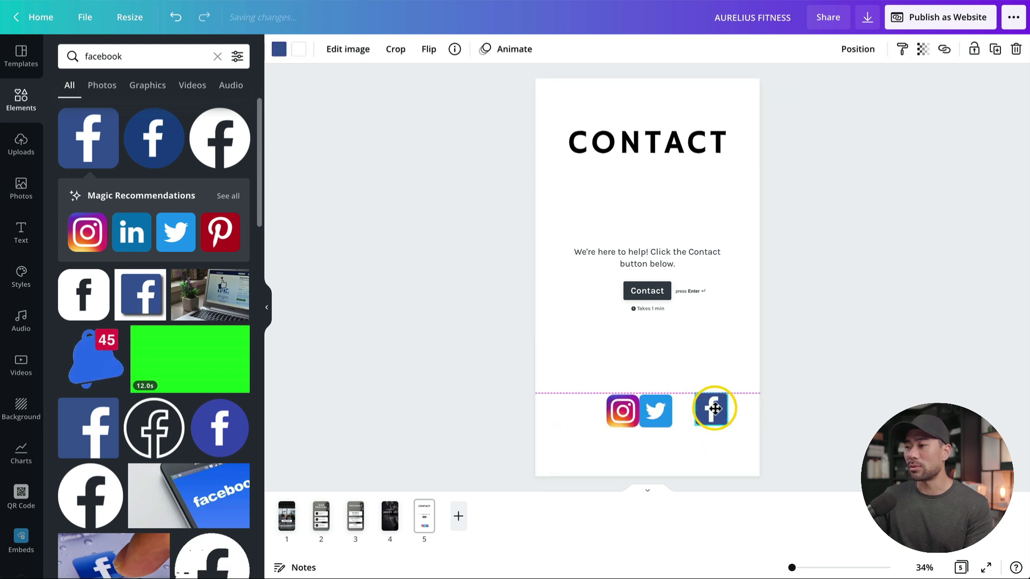
{"action": "left_click_drag", "start_coordinate": [622, 411], "coordinate": [575, 412]}
{"action": "left_click_drag", "start_coordinate": [881, 435], "coordinate": [563, 405]}
{"action": "left_click", "coordinate": [850, 58]}
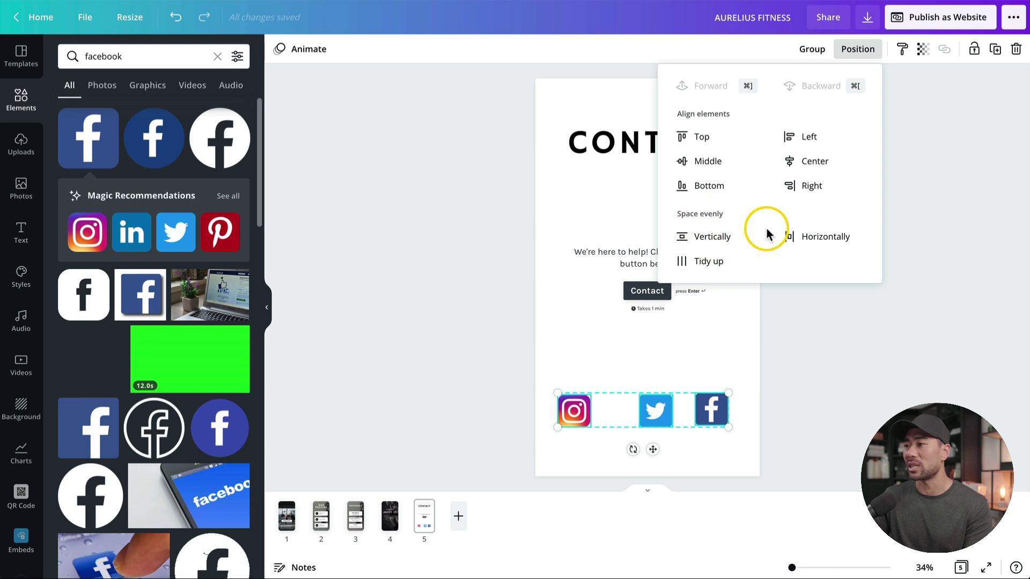
{"action": "left_click", "coordinate": [810, 237]}
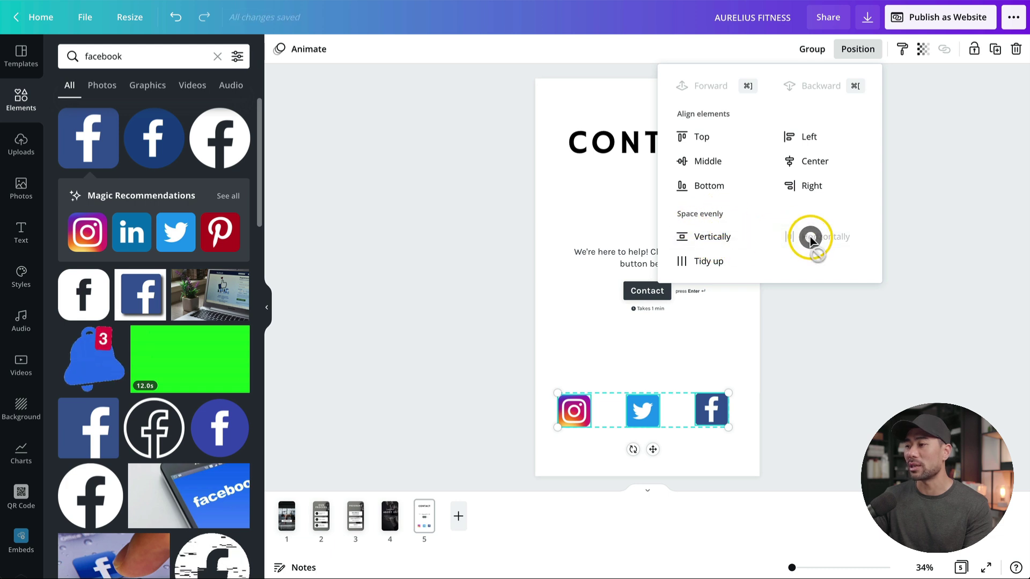
{"action": "left_click", "coordinate": [707, 236]}
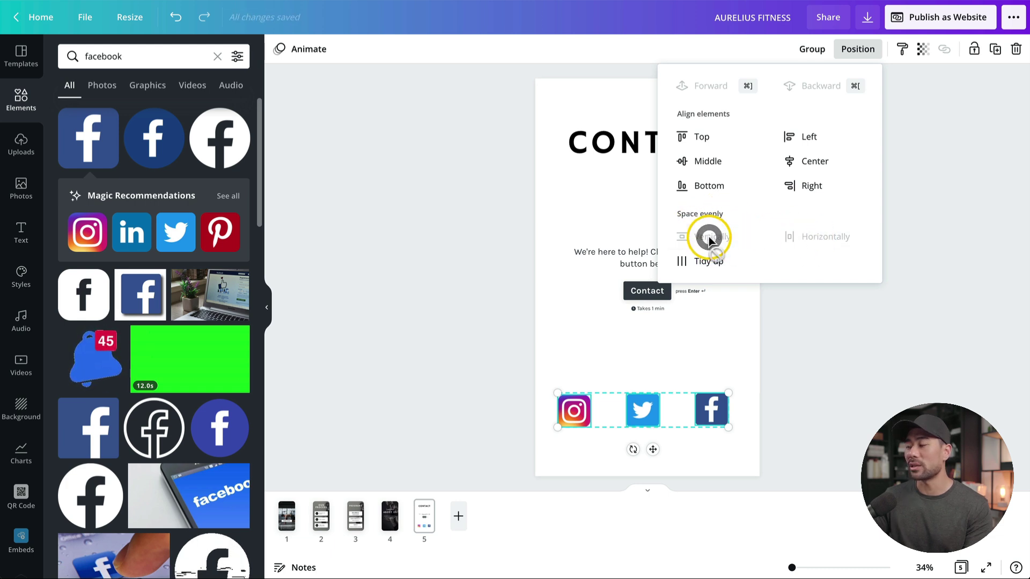
{"action": "left_click", "coordinate": [709, 267]}
Center the row of three social icons horizontally on the CONTACT page.
{"action": "left_click", "coordinate": [838, 368]}
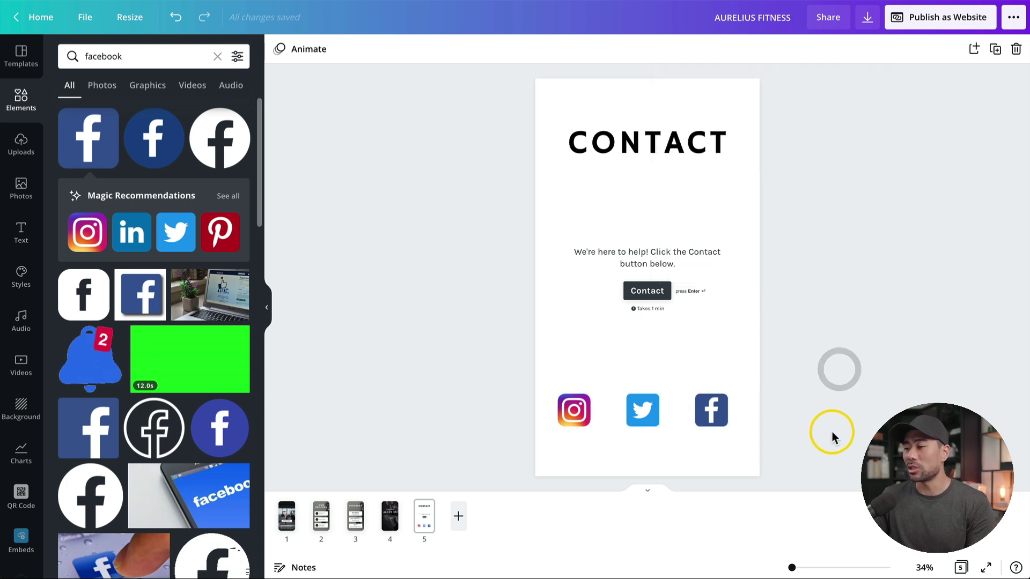
{"action": "left_click_drag", "start_coordinate": [829, 430], "coordinate": [564, 409]}
{"action": "left_click_drag", "start_coordinate": [640, 413], "coordinate": [642, 413]}
{"action": "left_click", "coordinate": [612, 415]}
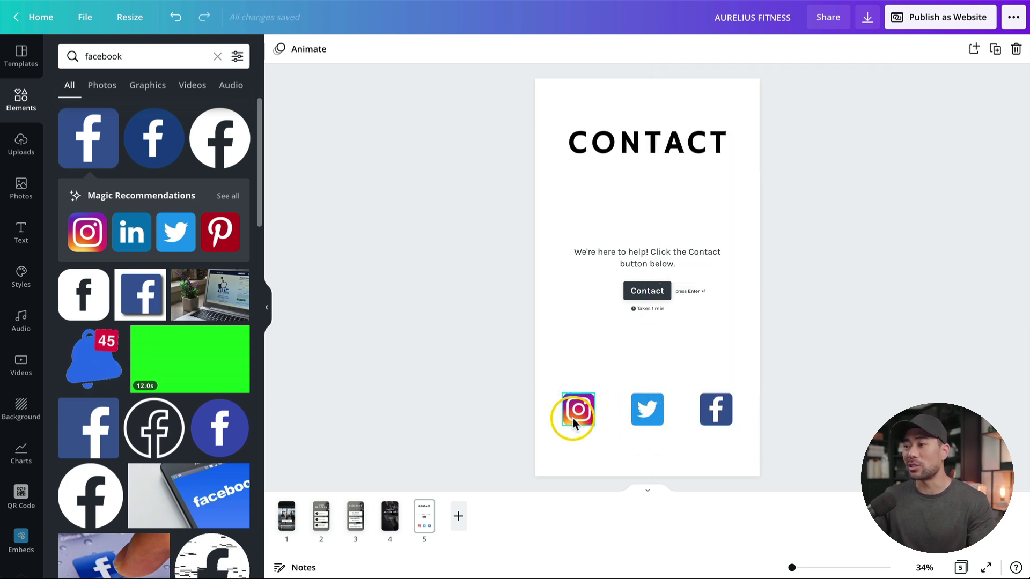
Link the Instagram icon to the brand's Instagram profile URL.
{"action": "left_click", "coordinate": [572, 417]}
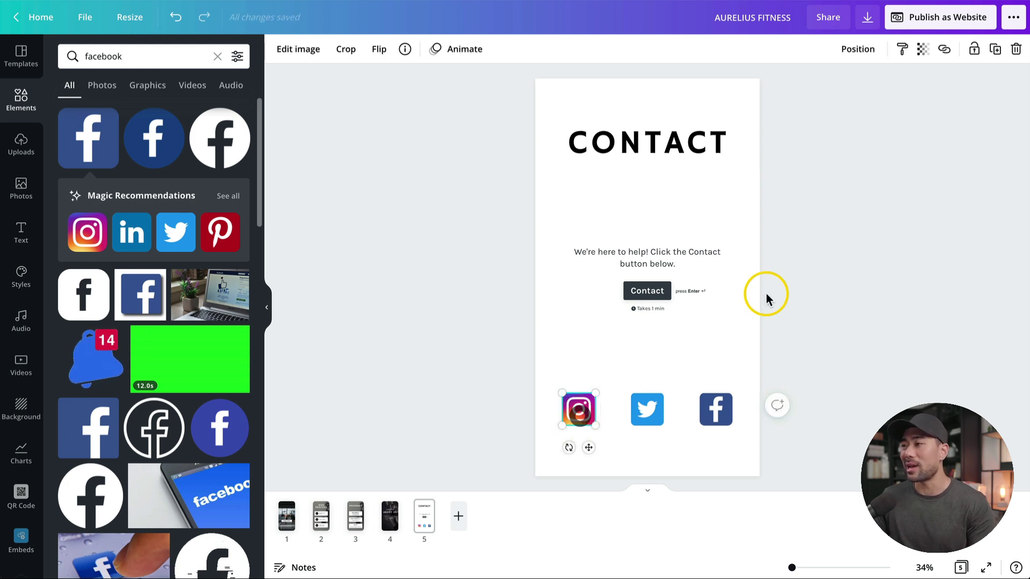
{"action": "left_click", "coordinate": [944, 49]}
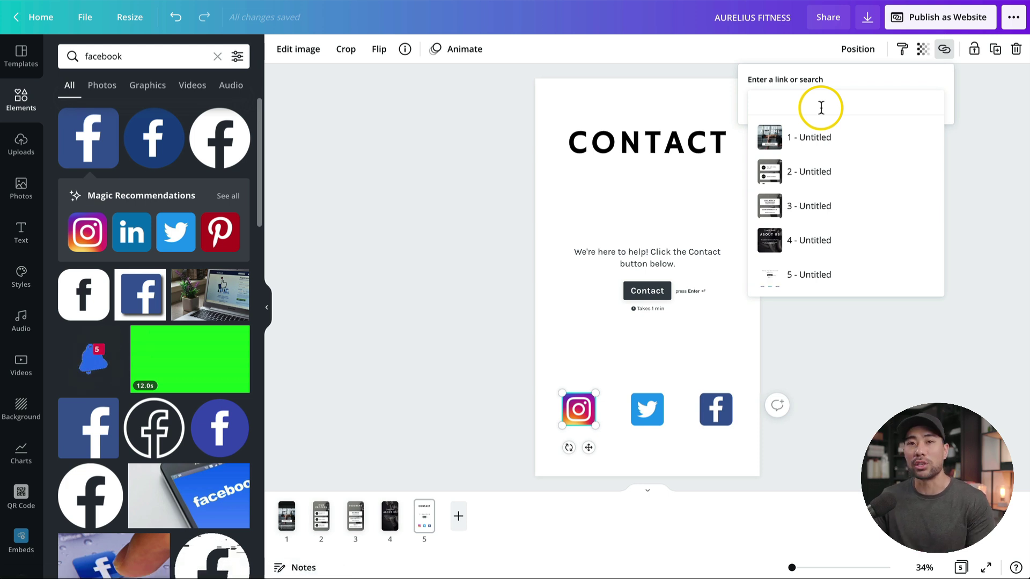
{"action": "type", "text": "https://instagram.com/aureliustjin"}
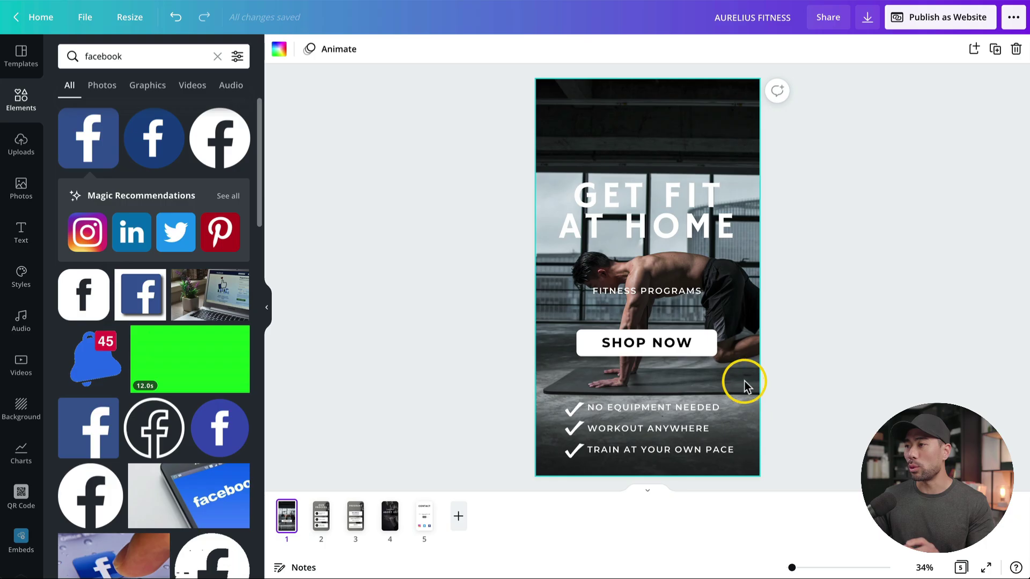
Review the Our Process, Programs, About Us and Contact pages one after another and return to the first page.
{"action": "left_click", "coordinate": [319, 523]}
{"action": "left_click", "coordinate": [356, 516]}
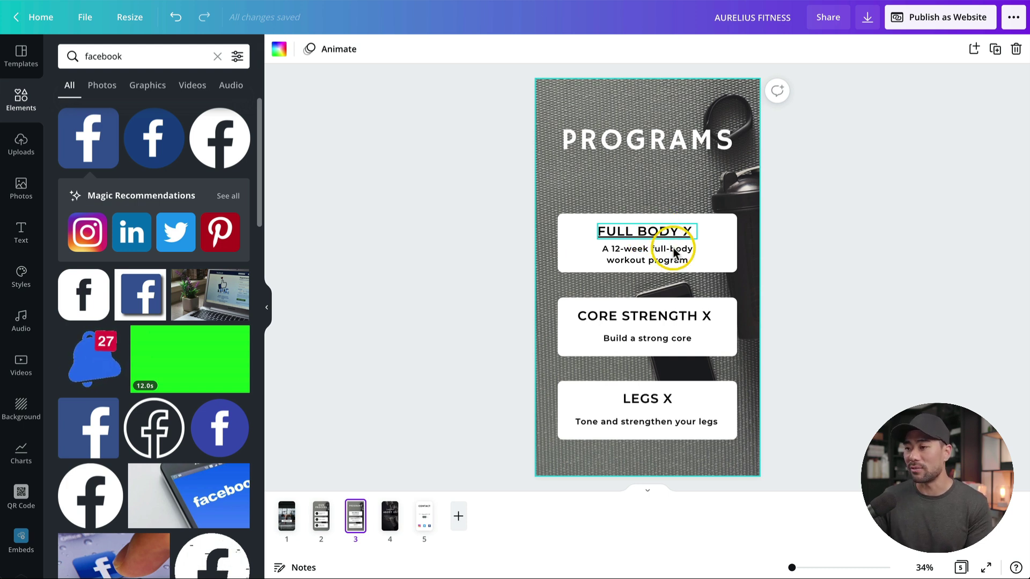
{"action": "left_click", "coordinate": [390, 516]}
{"action": "left_click", "coordinate": [425, 516]}
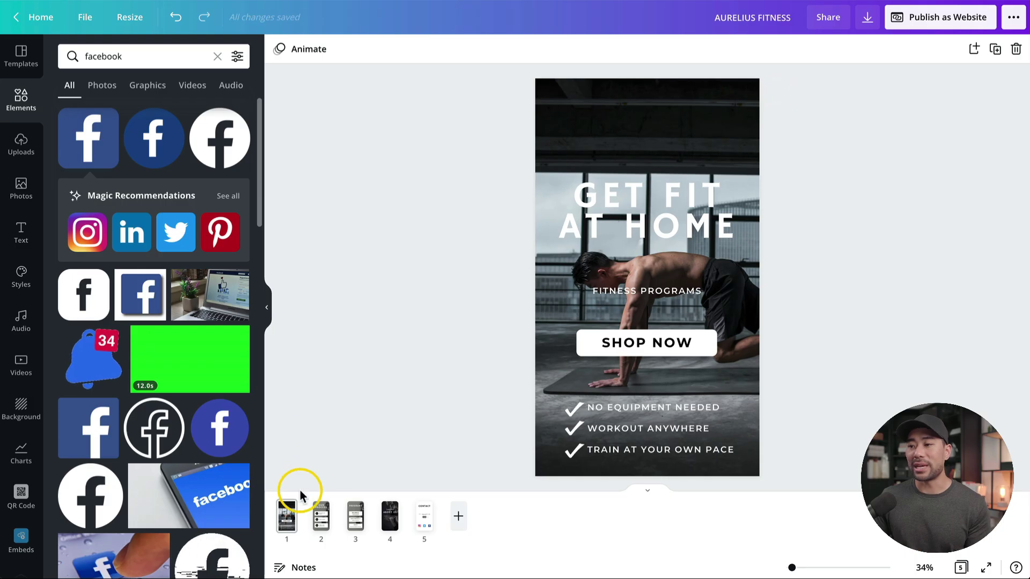
{"action": "left_click", "coordinate": [285, 518]}
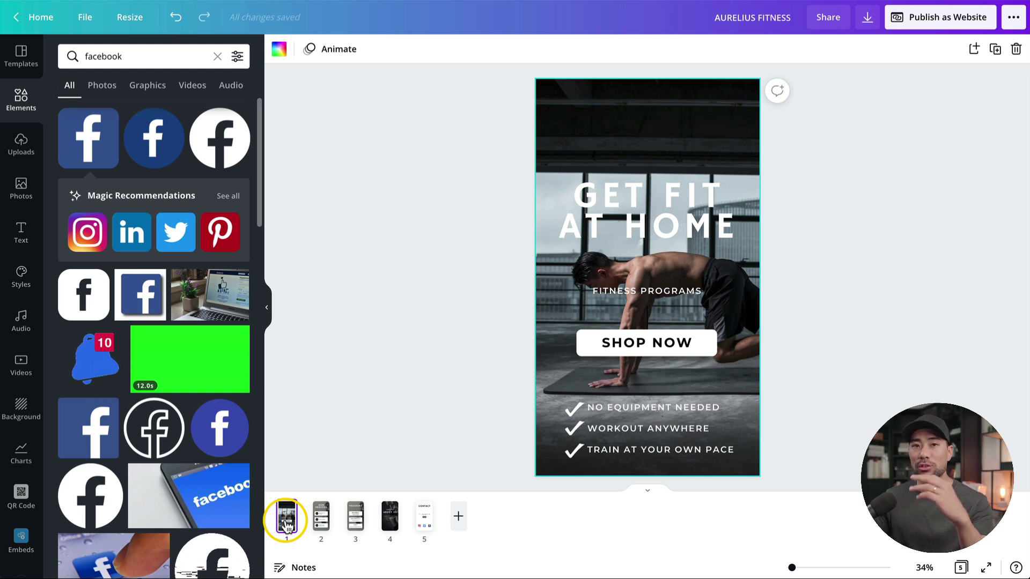
Title the five pages Home, Process, Programs, About and Contact in their page notes.
{"action": "left_click", "coordinate": [292, 474]}
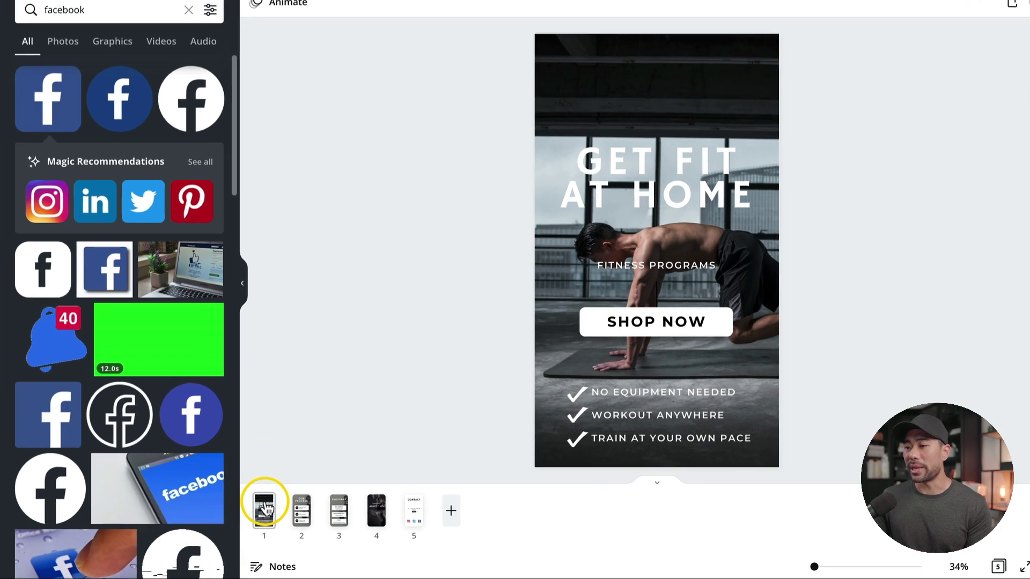
{"action": "left_click", "coordinate": [286, 516]}
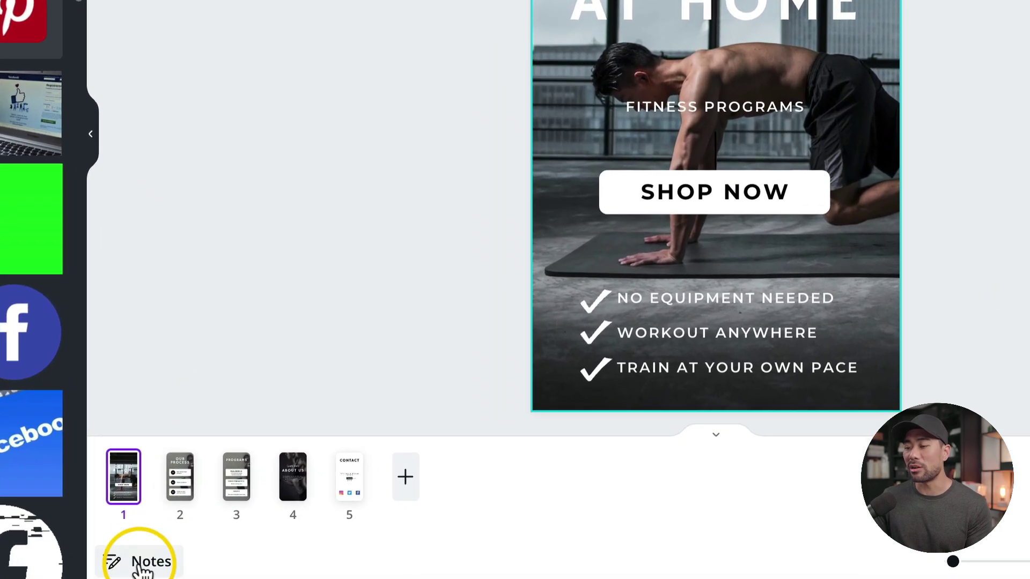
{"action": "left_click", "coordinate": [142, 566]}
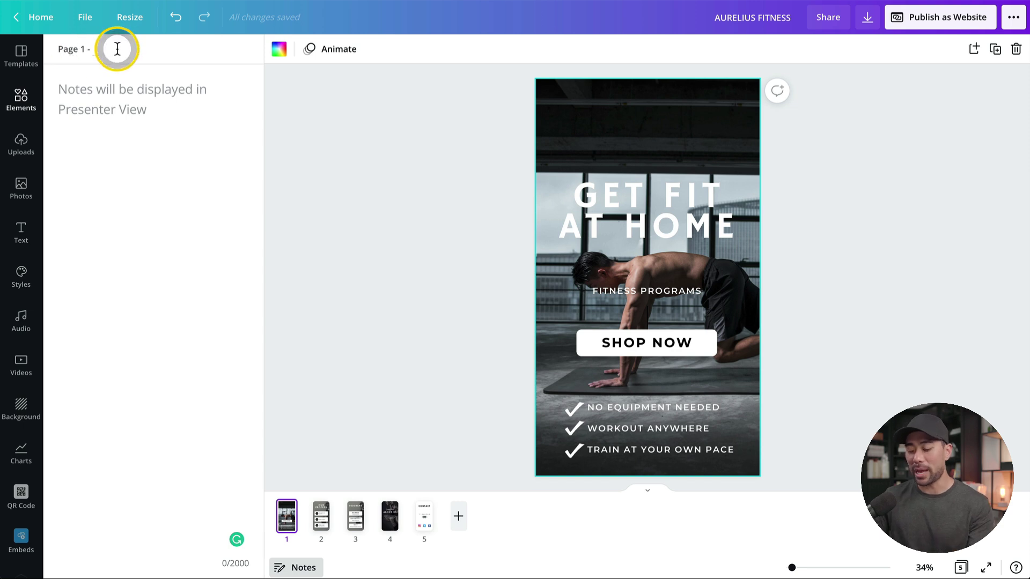
{"action": "left_click", "coordinate": [322, 516]}
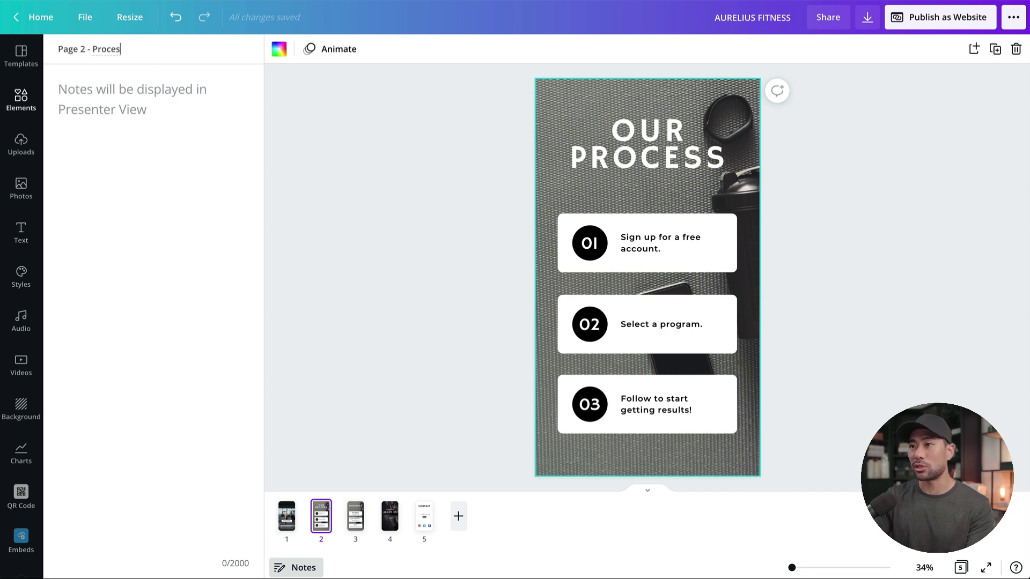
{"action": "left_click", "coordinate": [355, 516]}
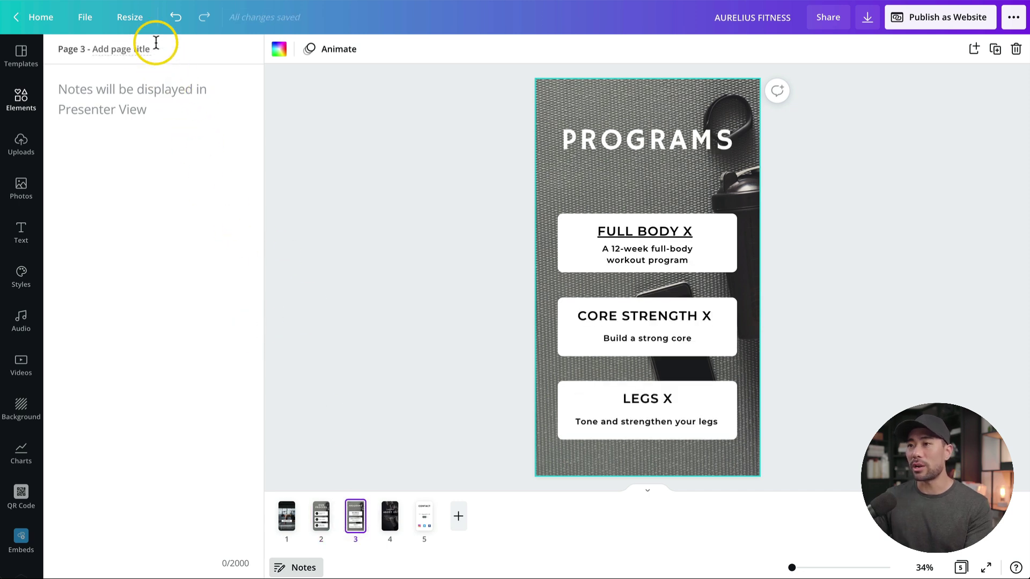
{"action": "left_click", "coordinate": [390, 516]}
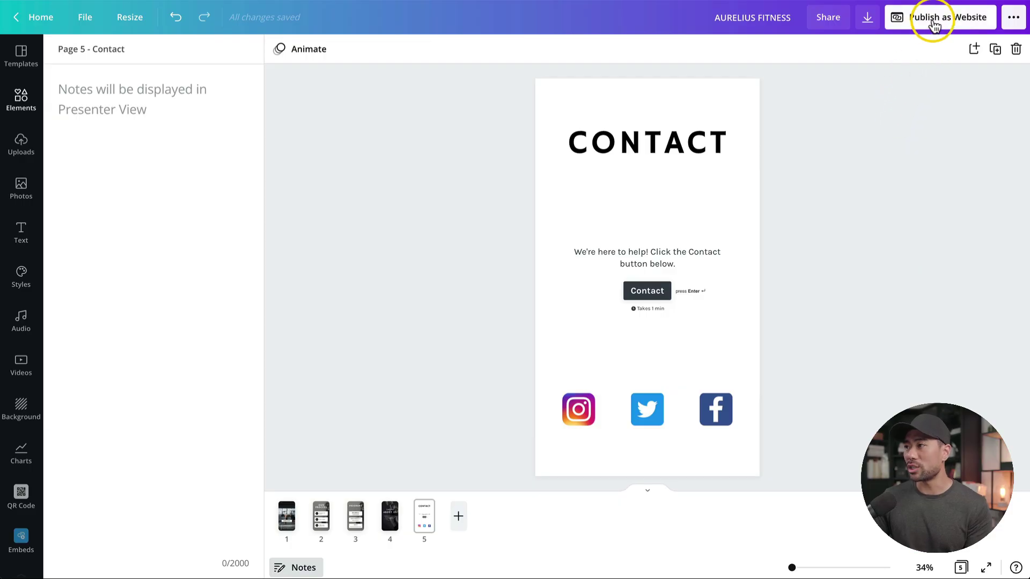
Publish the design as a website with the Classic navigation web style and open the site.
{"action": "left_click", "coordinate": [938, 24]}
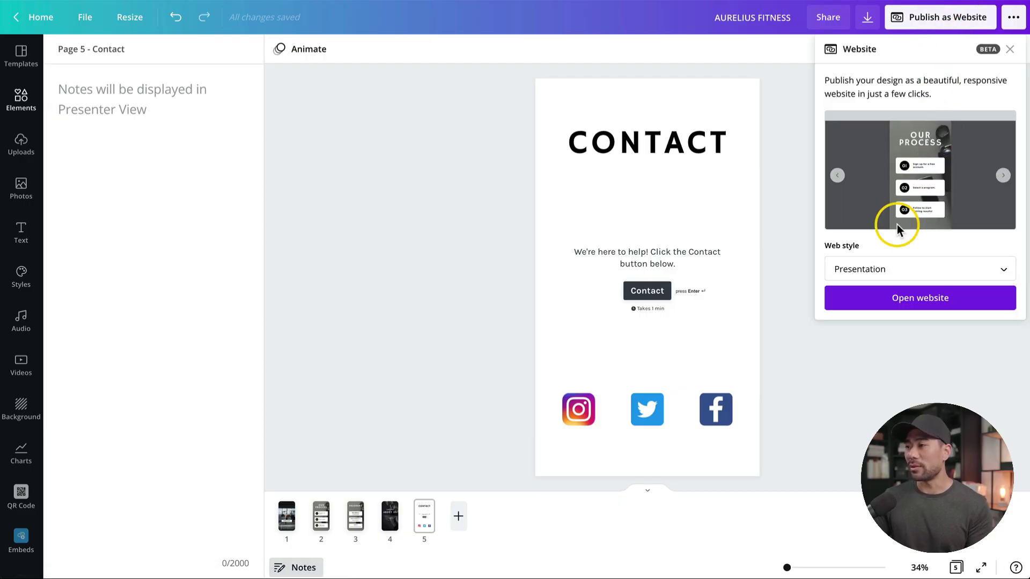
{"action": "left_click", "coordinate": [885, 270]}
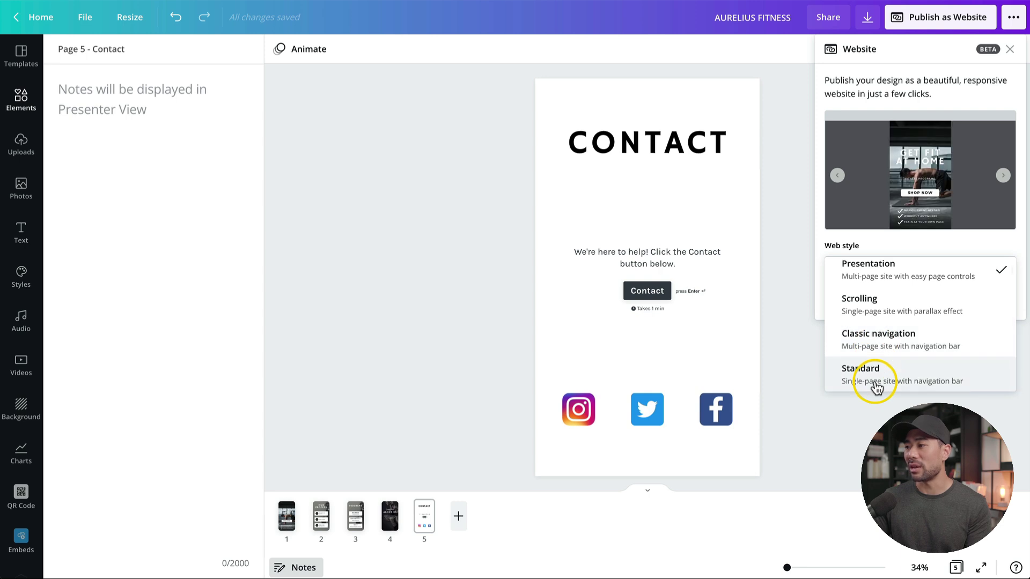
{"action": "left_click", "coordinate": [882, 348]}
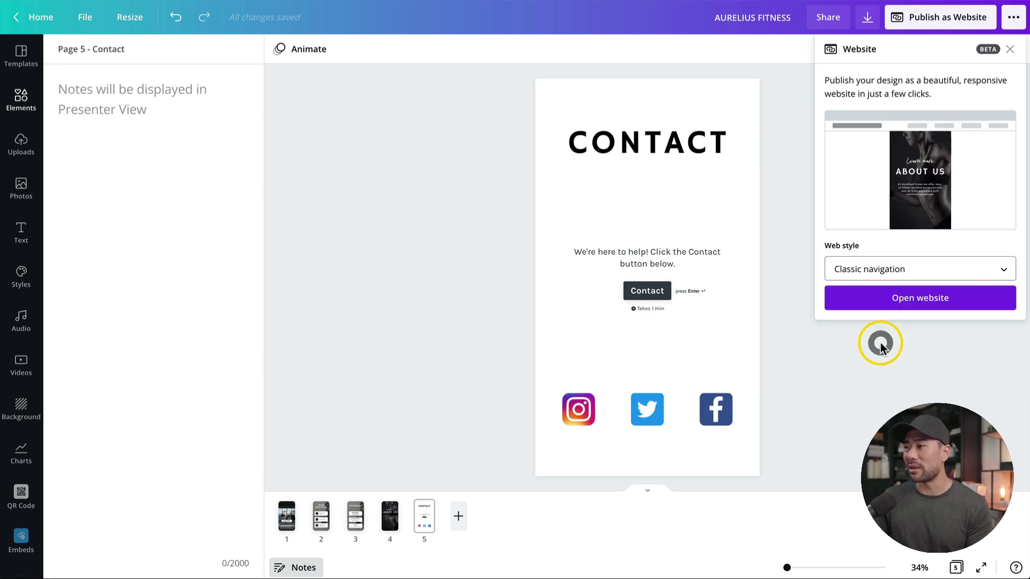
{"action": "left_click", "coordinate": [916, 304]}
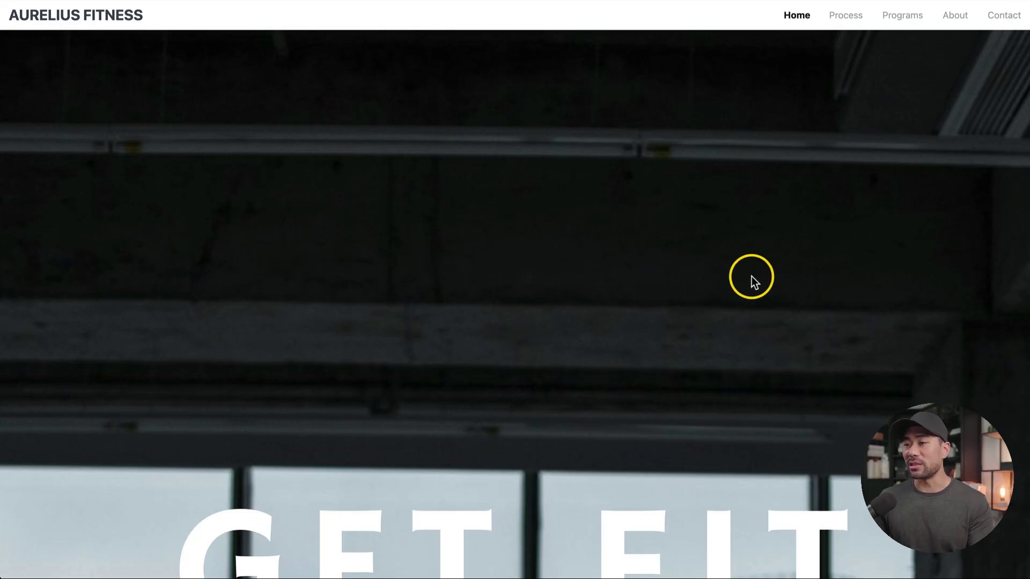
Examine how the published home page displays on a desktop screen from its header to the checklist.
{"action": "scroll", "coordinate": [707, 260], "scroll_direction": "down", "scroll_amount": 10}
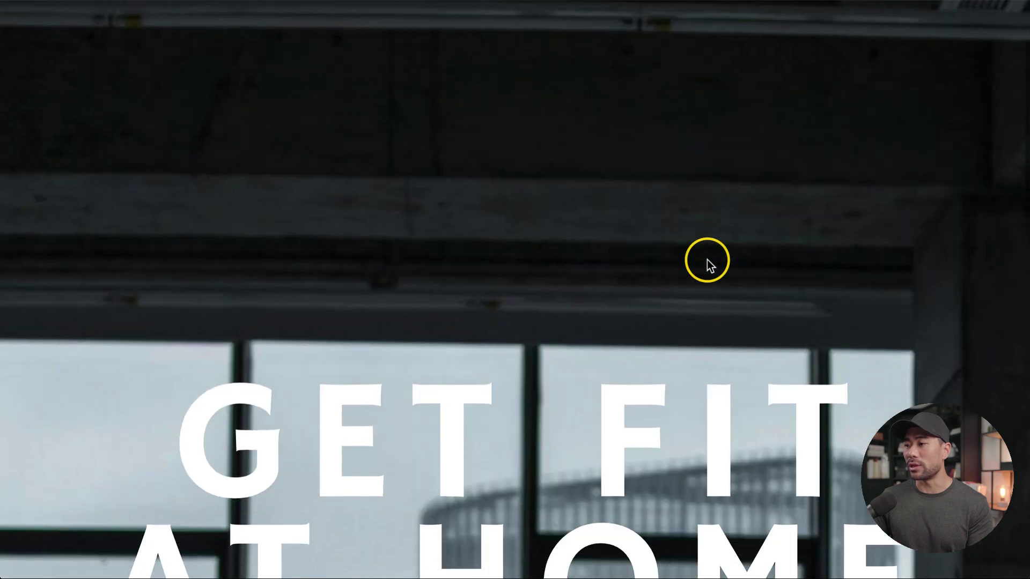
{"action": "scroll", "coordinate": [707, 260], "scroll_direction": "down", "scroll_amount": 8}
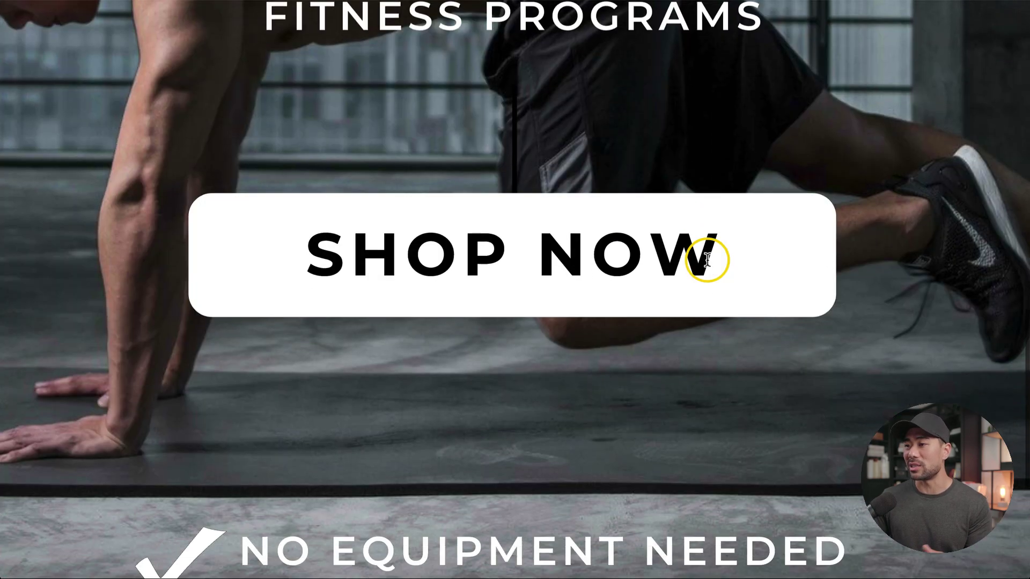
{"action": "scroll", "coordinate": [707, 260], "scroll_direction": "down", "scroll_amount": 2}
{"action": "scroll", "coordinate": [707, 260], "scroll_direction": "down", "scroll_amount": 2}
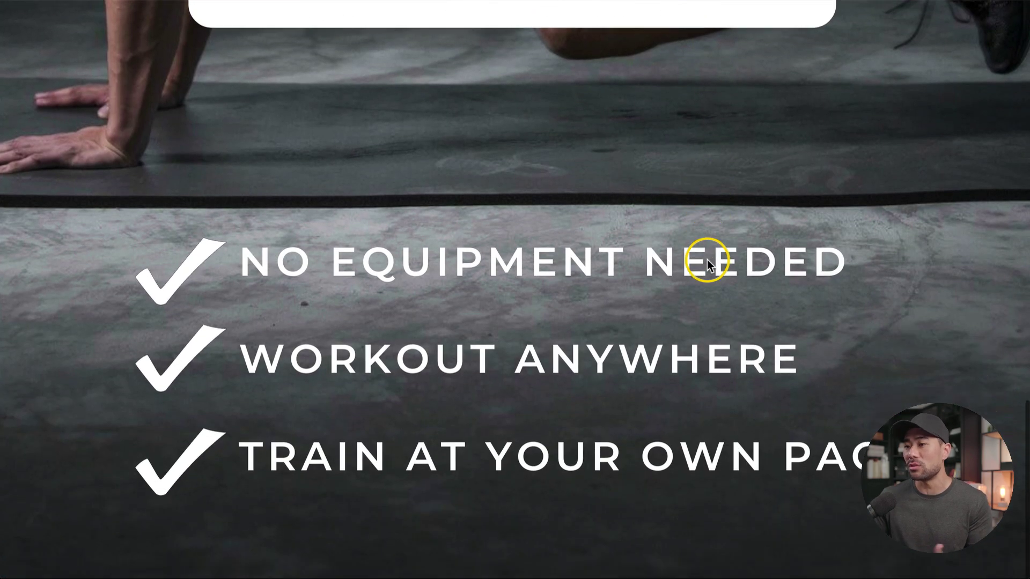
{"action": "scroll", "coordinate": [918, 349], "scroll_direction": "up", "scroll_amount": 20}
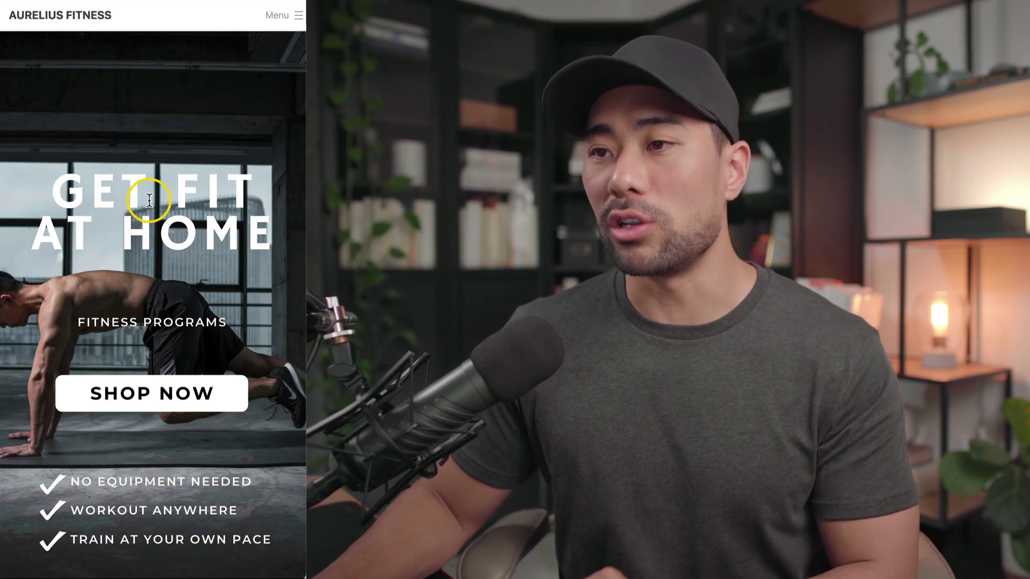
Open the Process page from the site navigation in the mobile-width view.
{"action": "left_click", "coordinate": [283, 19]}
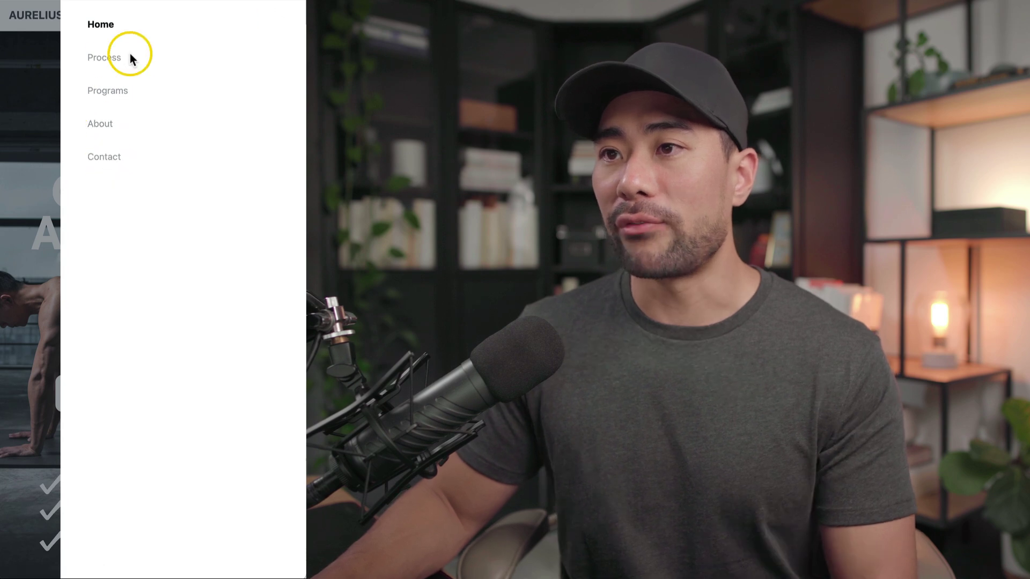
{"action": "left_click", "coordinate": [105, 57]}
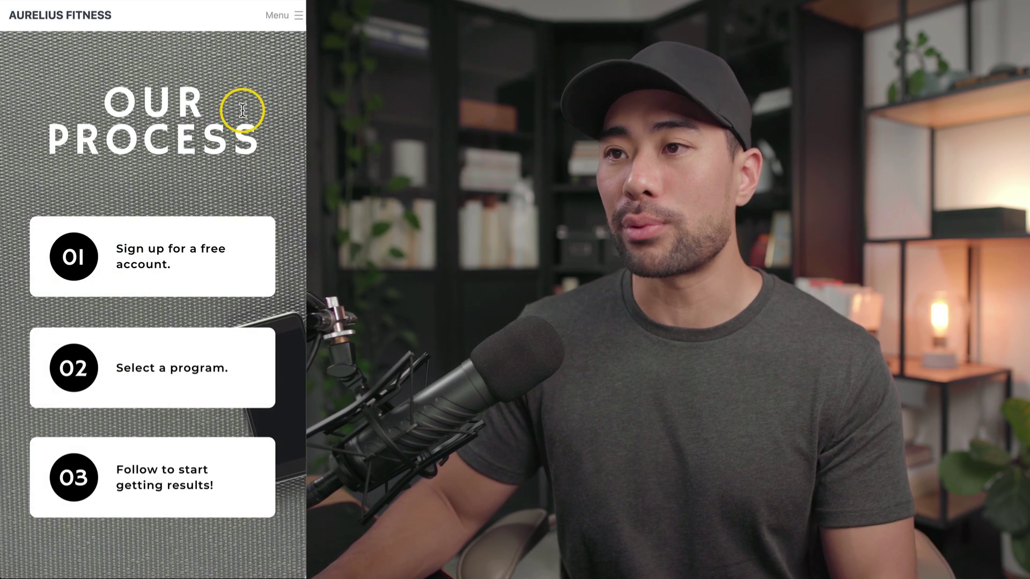
Visit the Programs, About and Contact pages of the published site in the mobile-width view.
{"action": "left_click", "coordinate": [278, 18]}
{"action": "left_click", "coordinate": [85, 91]}
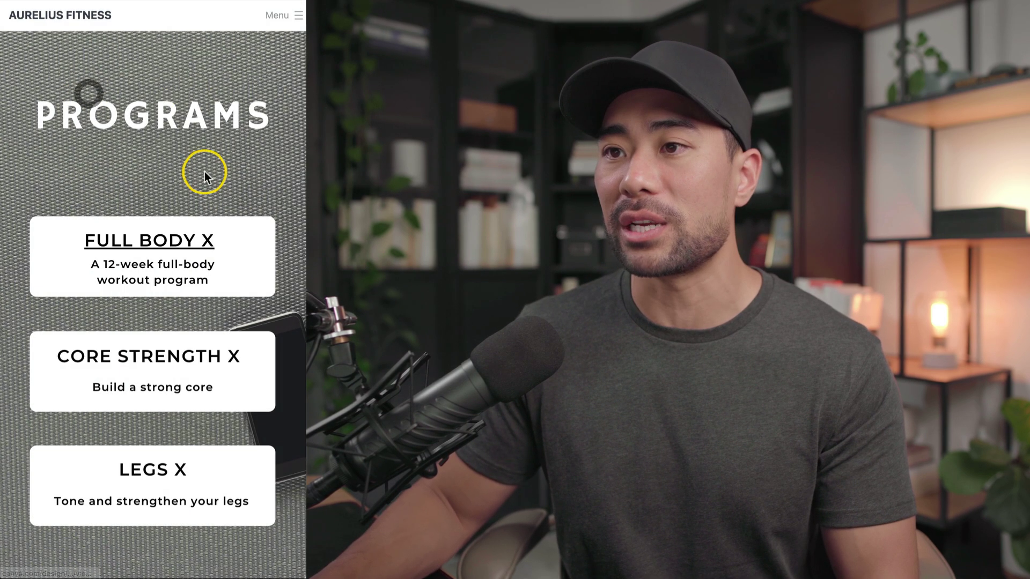
{"action": "left_click", "coordinate": [297, 17]}
{"action": "left_click", "coordinate": [99, 129]}
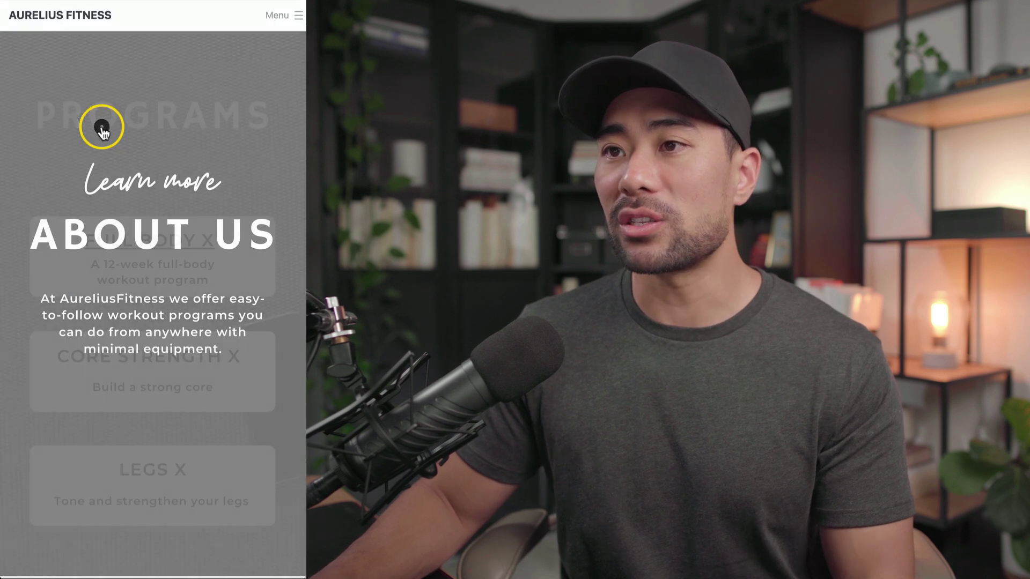
{"action": "left_click", "coordinate": [277, 15]}
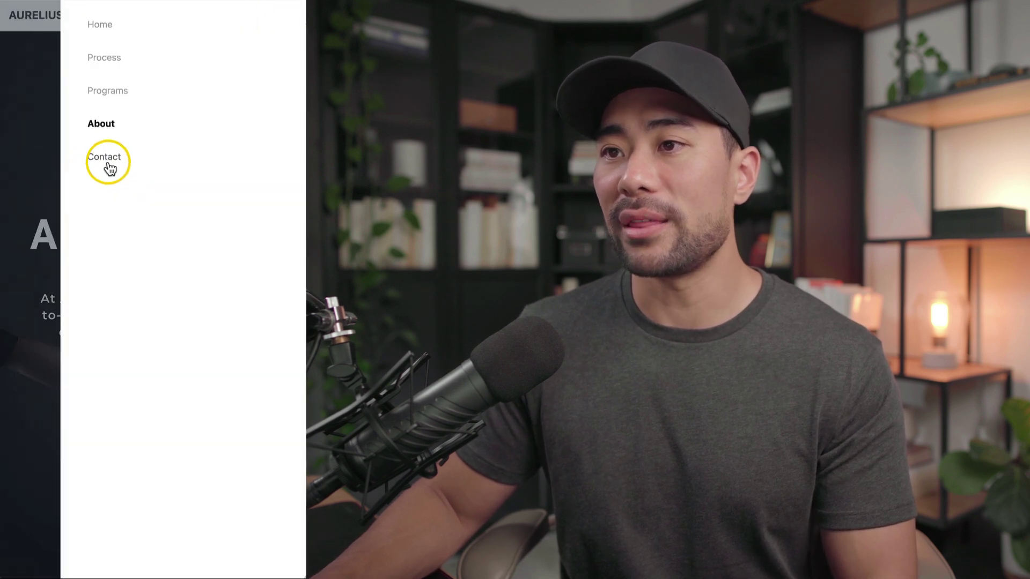
{"action": "left_click", "coordinate": [105, 159]}
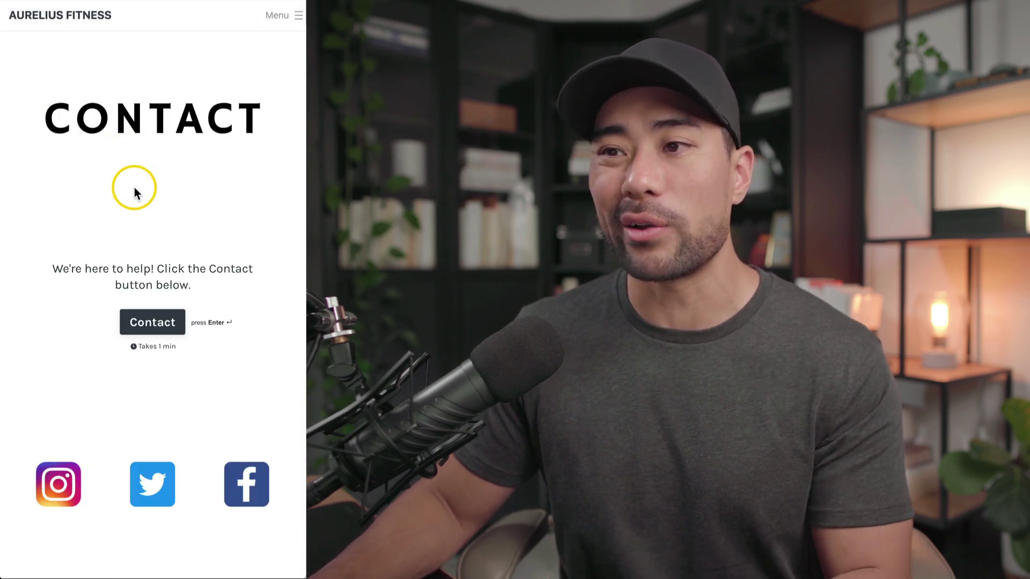
Submit the embedded contact form with the Billing topic, a full name, an e-mail and the message "Issue with billing.".
{"action": "left_click", "coordinate": [171, 317]}
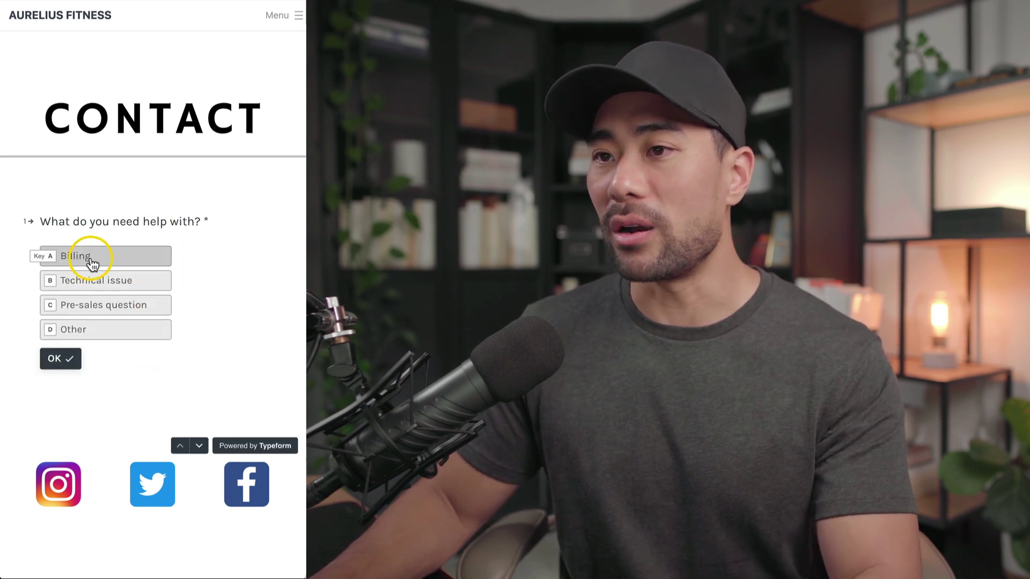
{"action": "left_click", "coordinate": [92, 258]}
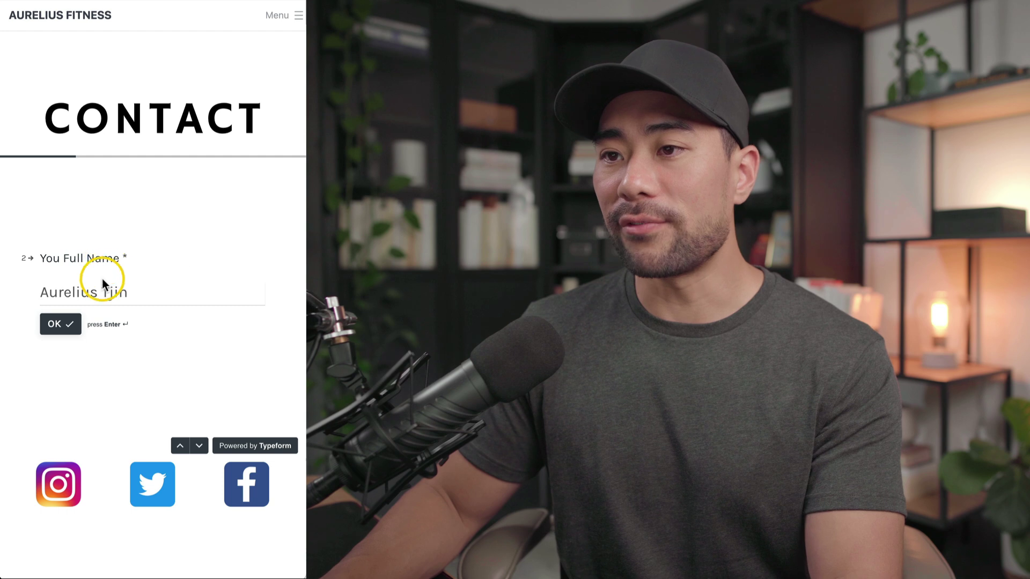
{"action": "left_click", "coordinate": [69, 321]}
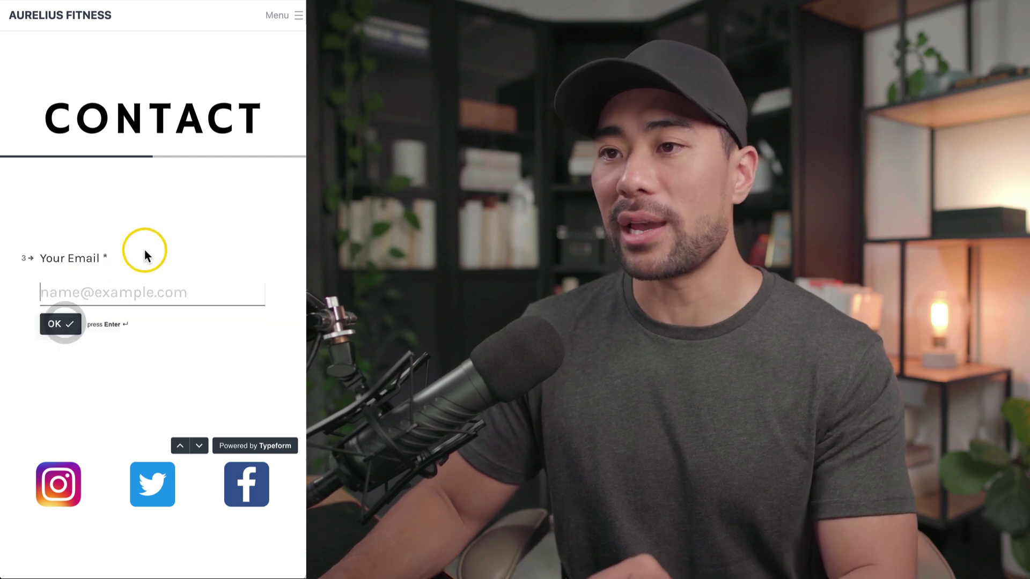
{"action": "left_click", "coordinate": [54, 323]}
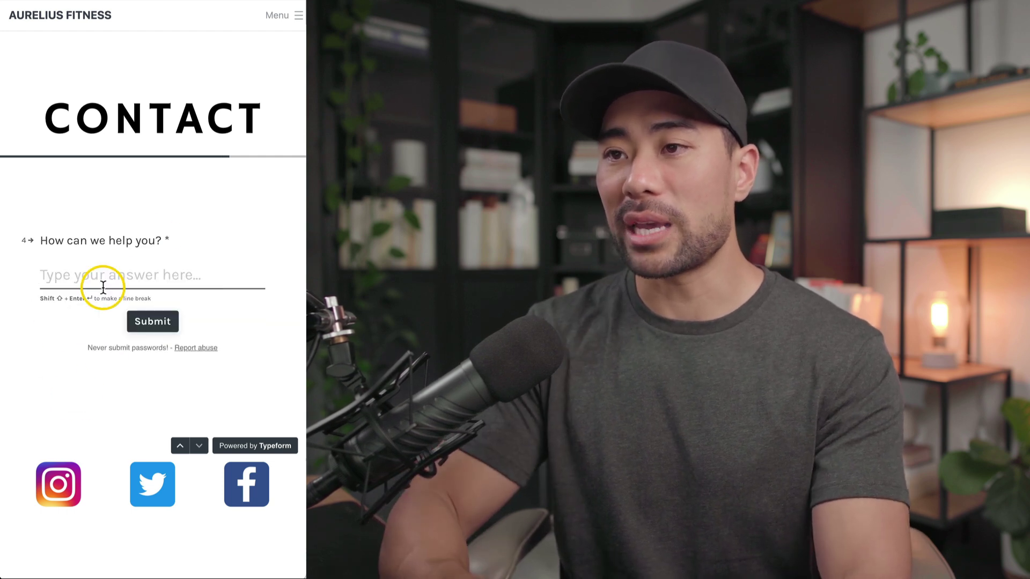
{"action": "type", "text": "Issue with billing."}
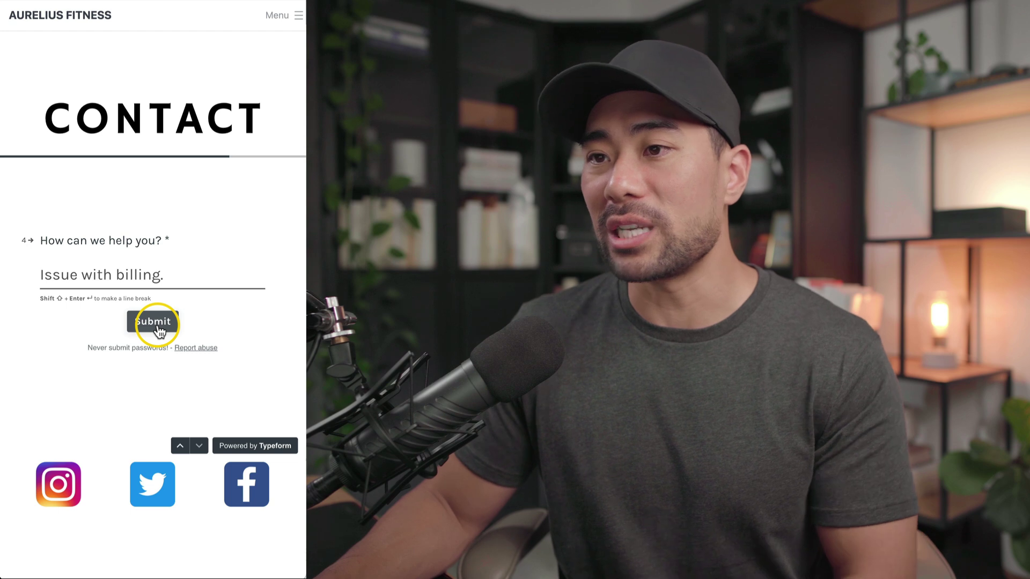
{"action": "left_click", "coordinate": [157, 325]}
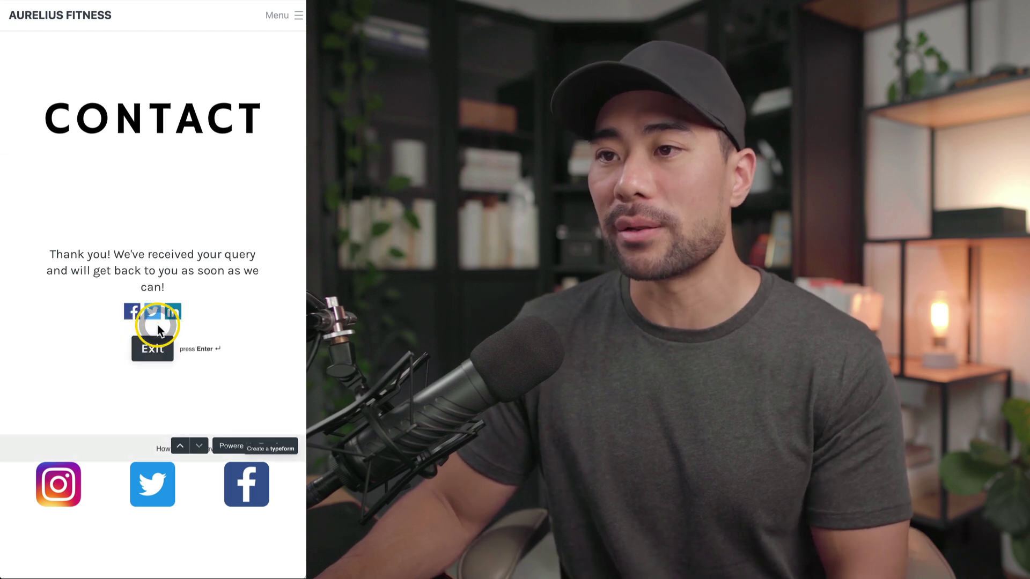
{"action": "left_click_drag", "start_coordinate": [42, 248], "coordinate": [277, 275]}
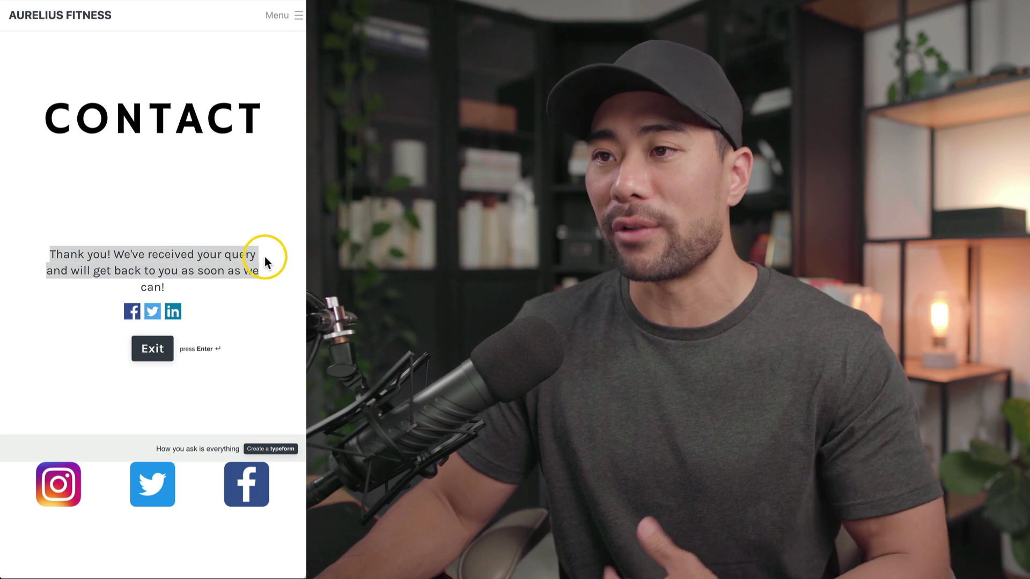
{"action": "left_click", "coordinate": [217, 290]}
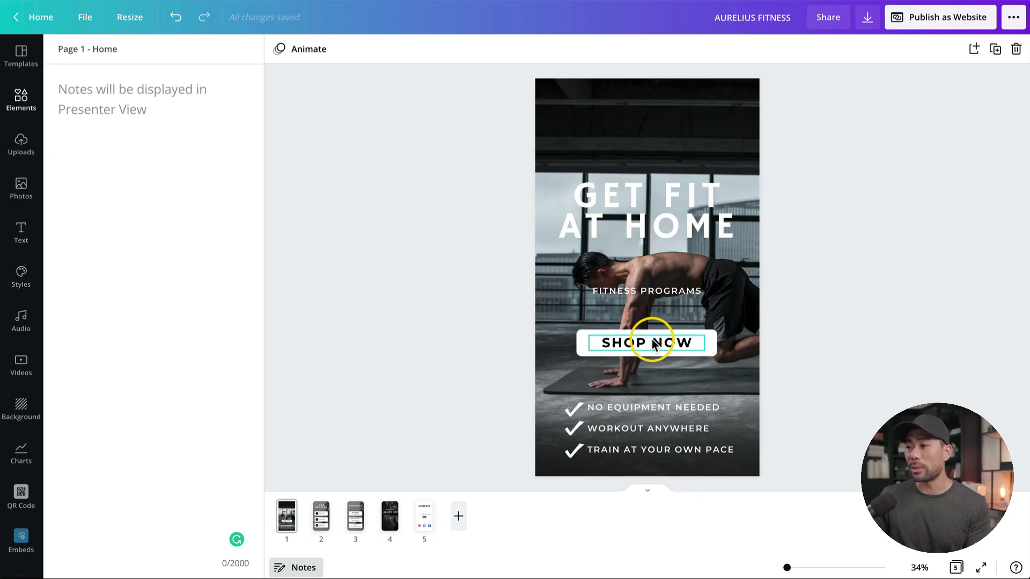
Link the SHOP NOW text on the home page to page 3 - Programs, and try the link on the published site.
{"action": "left_click", "coordinate": [652, 342]}
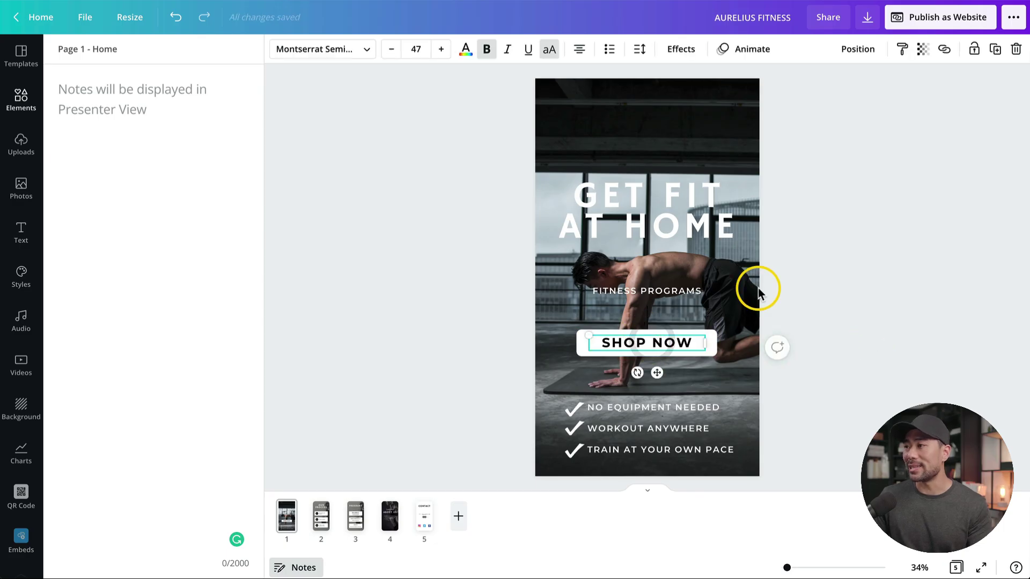
{"action": "left_click", "coordinate": [944, 49]}
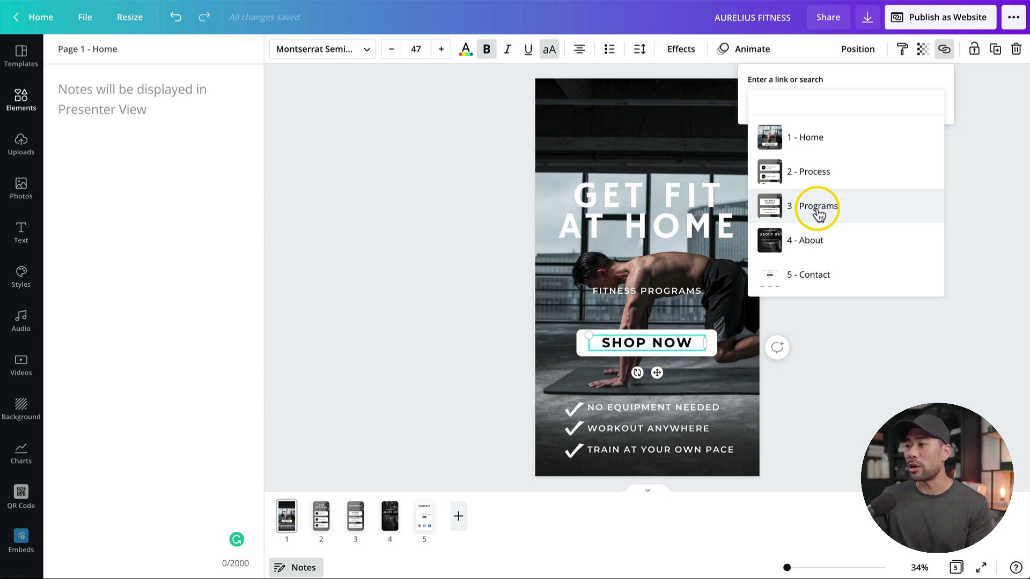
{"action": "left_click", "coordinate": [819, 213]}
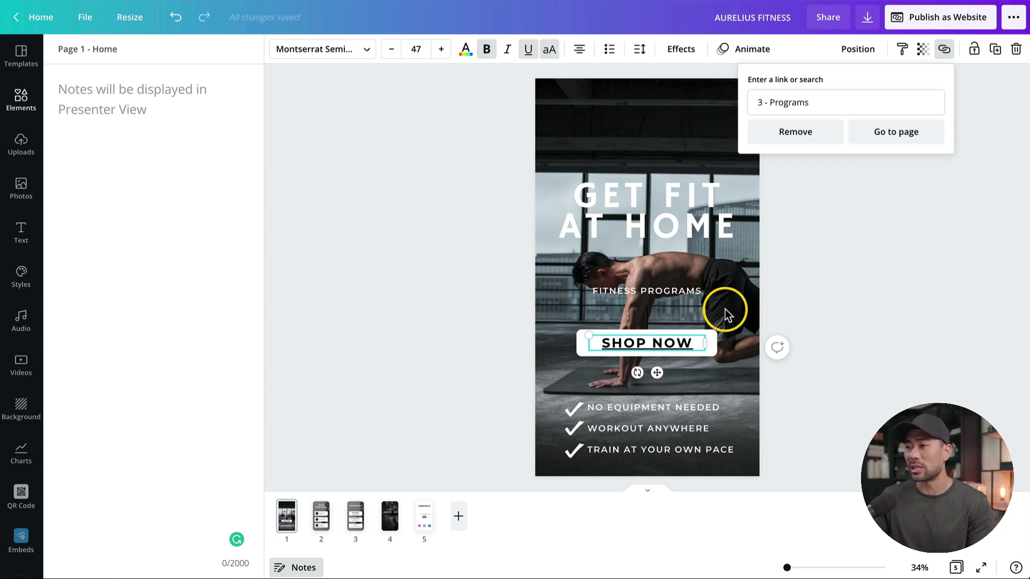
{"action": "left_click", "coordinate": [800, 340]}
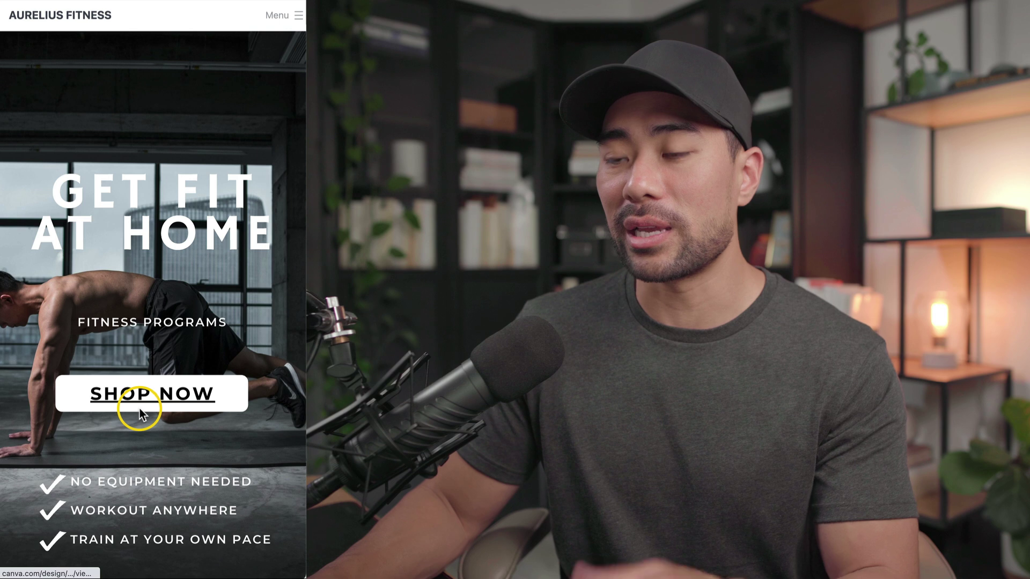
{"action": "left_click", "coordinate": [177, 395]}
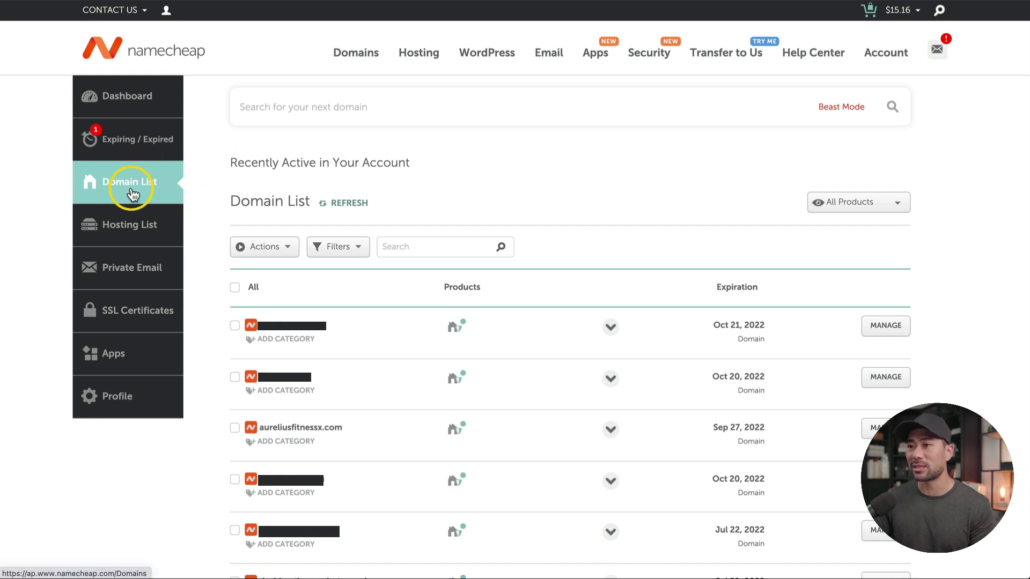
Open the management page of aureliusfitnessx.com in the Namecheap domain list and start a new domain redirect.
{"action": "left_click", "coordinate": [871, 427]}
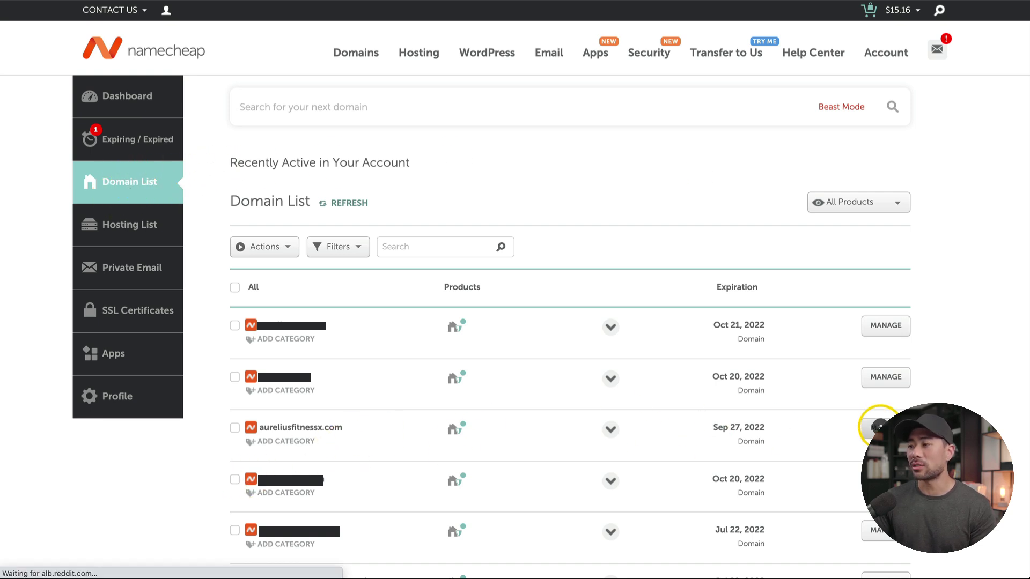
{"action": "scroll", "coordinate": [417, 408], "scroll_direction": "down", "scroll_amount": 3}
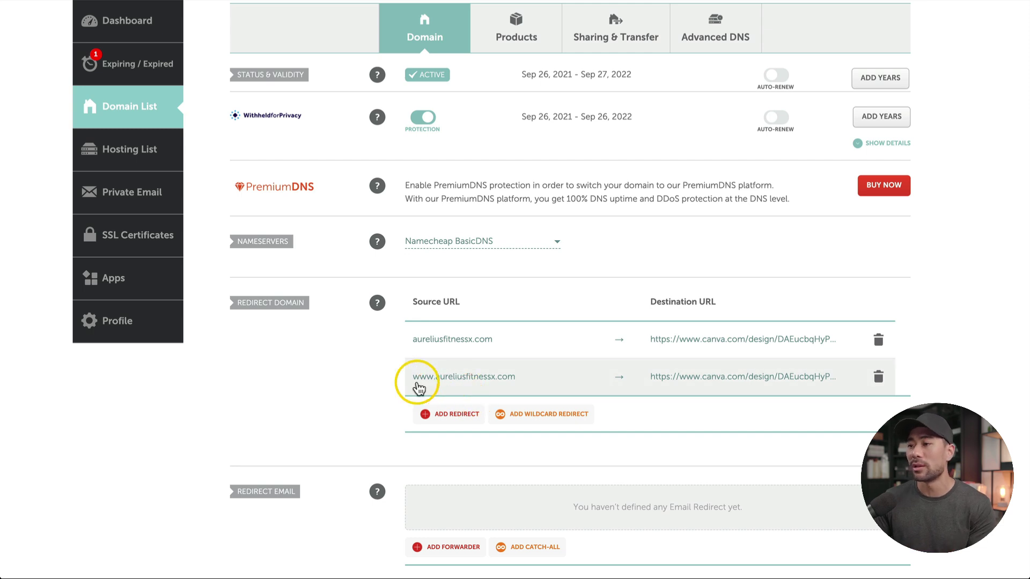
{"action": "left_click", "coordinate": [450, 415]}
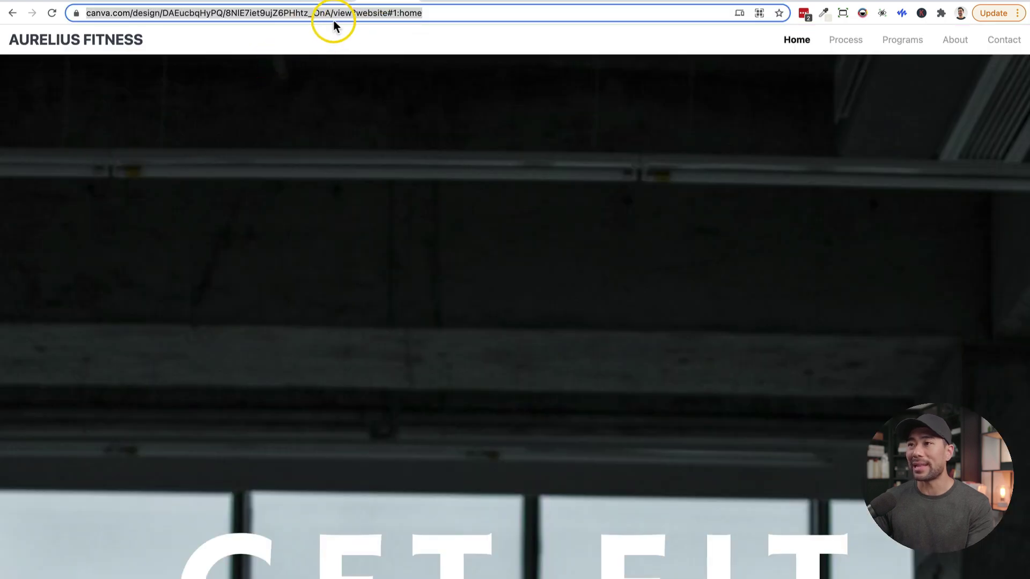
Switch to the published Canva site and copy its full web address.
{"action": "double_click", "coordinate": [283, 15]}
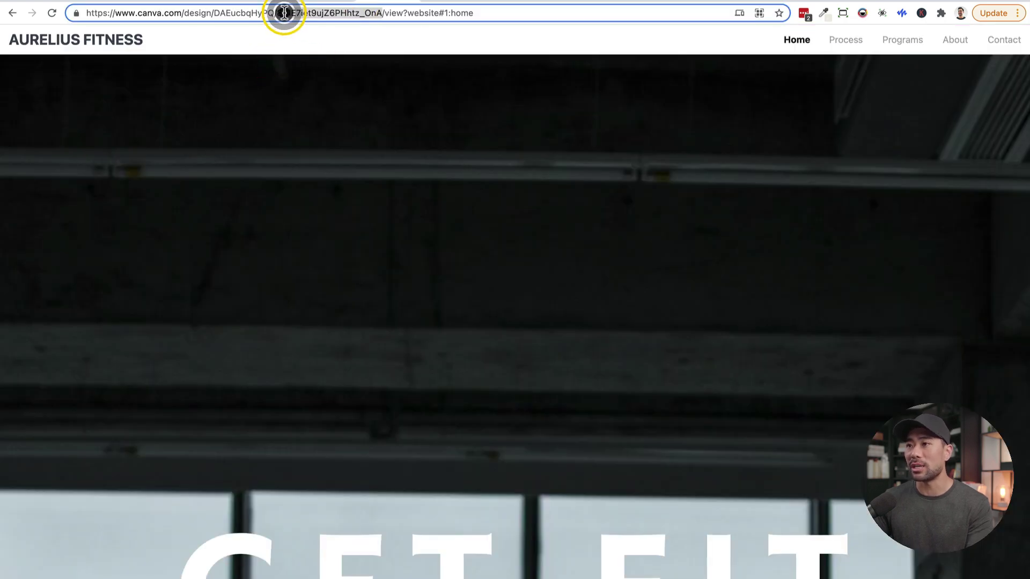
{"action": "left_click", "coordinate": [284, 13]}
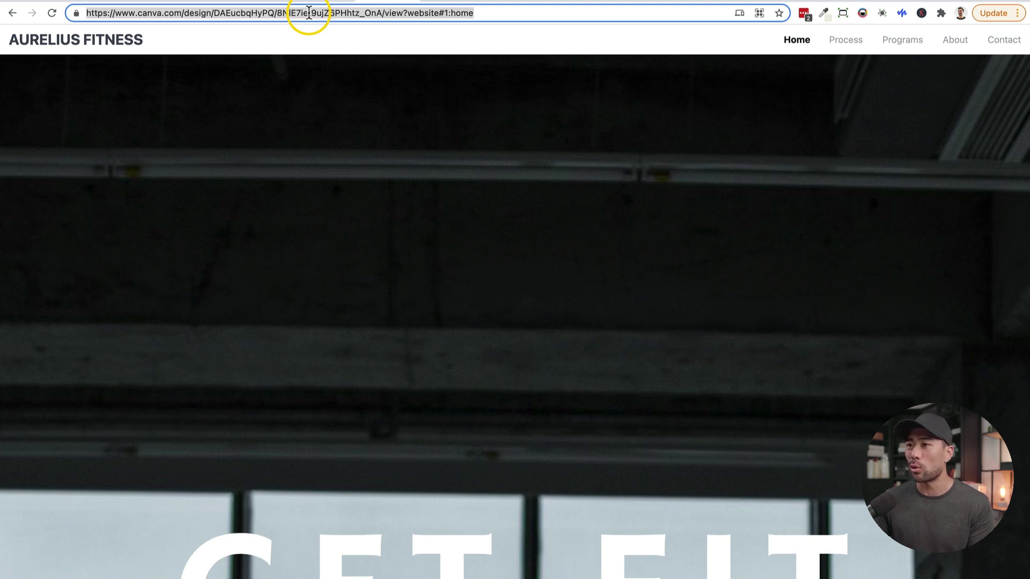
{"action": "right_click", "coordinate": [309, 16]}
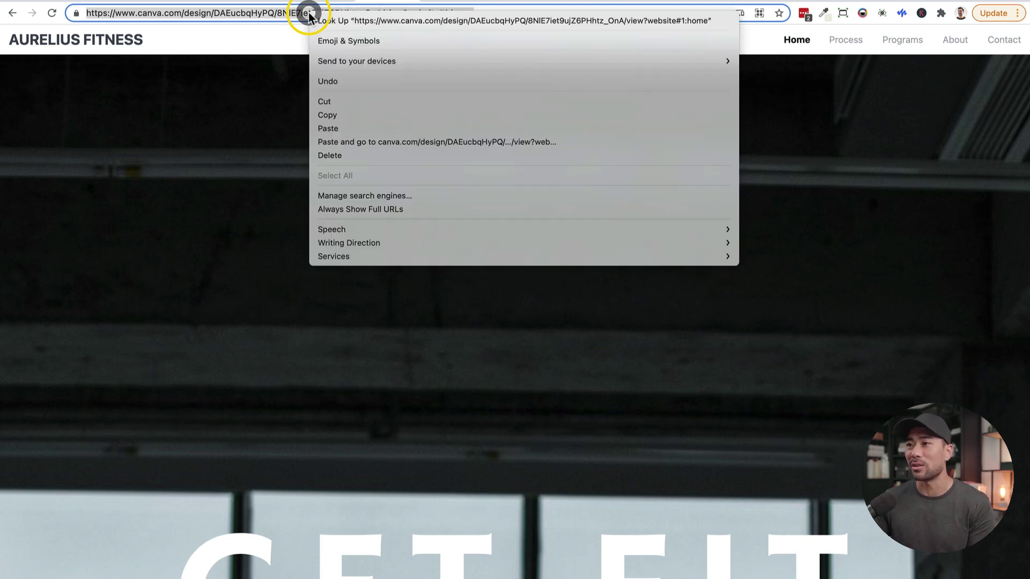
{"action": "left_click", "coordinate": [324, 115]}
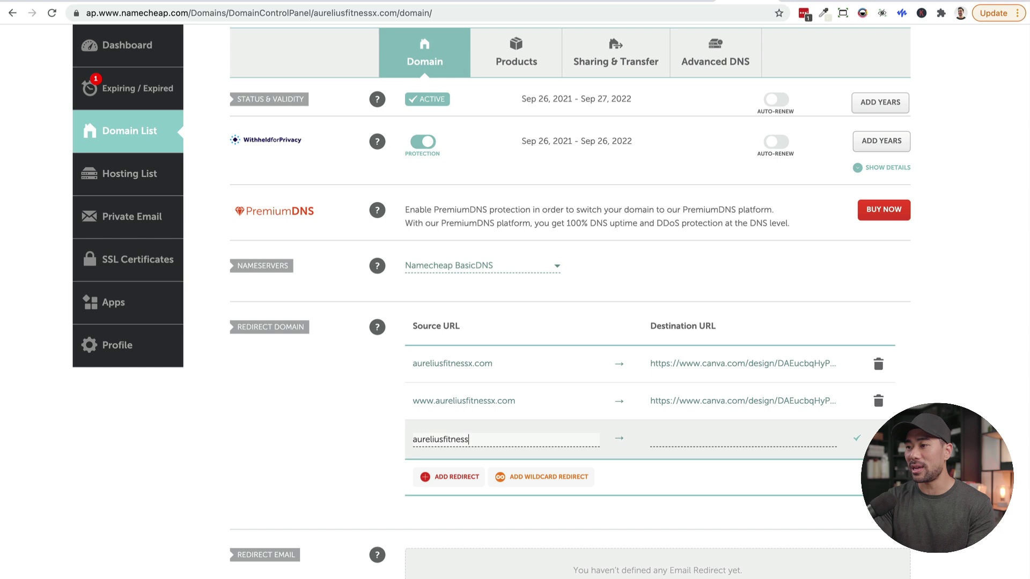
Try to add a domain redirect from aureliusfitnessx.com to the copied Canva site address in Namecheap.
{"action": "left_click", "coordinate": [689, 441]}
{"action": "key", "text": "ctrl+v"}
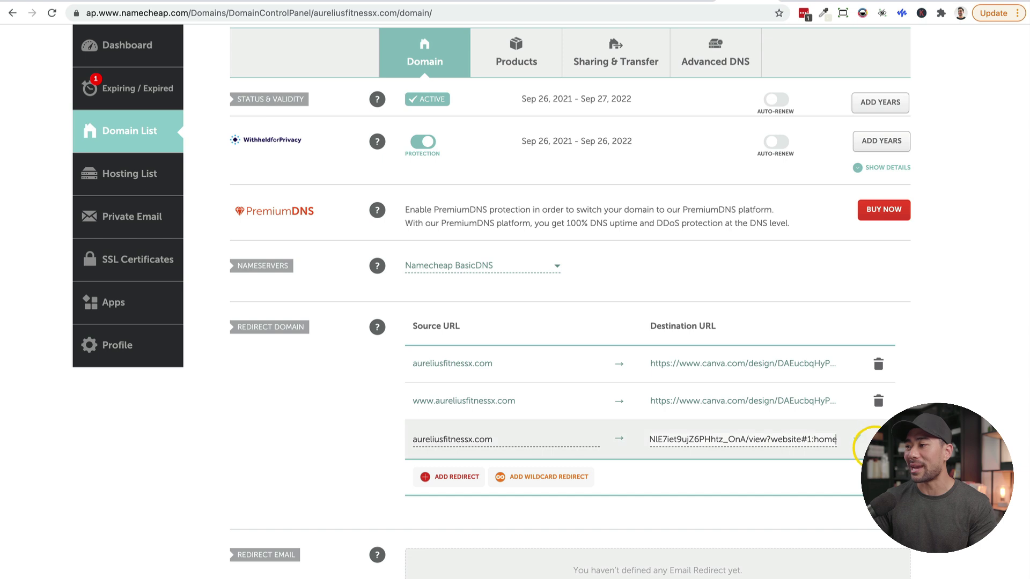
{"action": "left_click", "coordinate": [857, 439]}
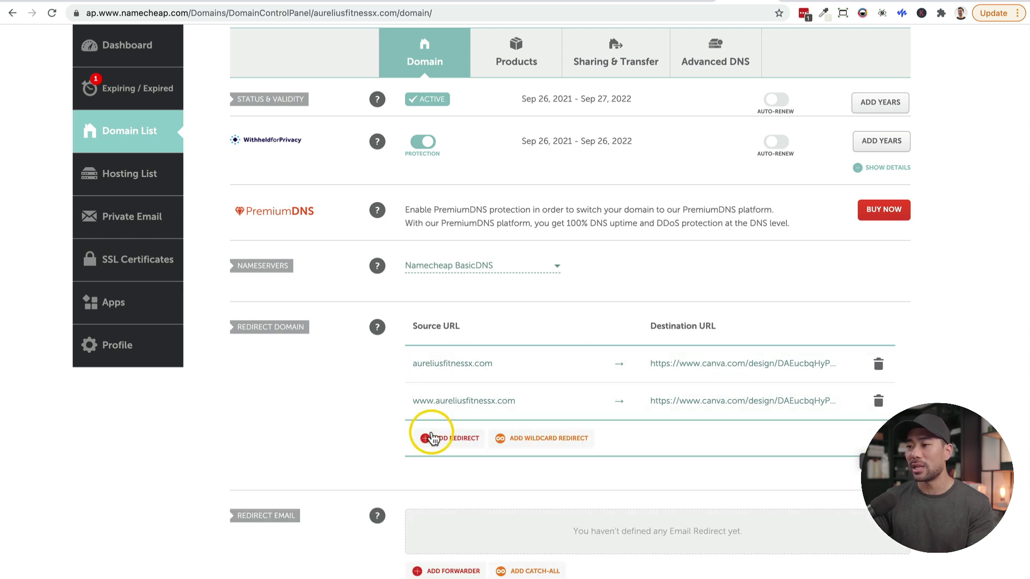
{"action": "left_click", "coordinate": [438, 439]}
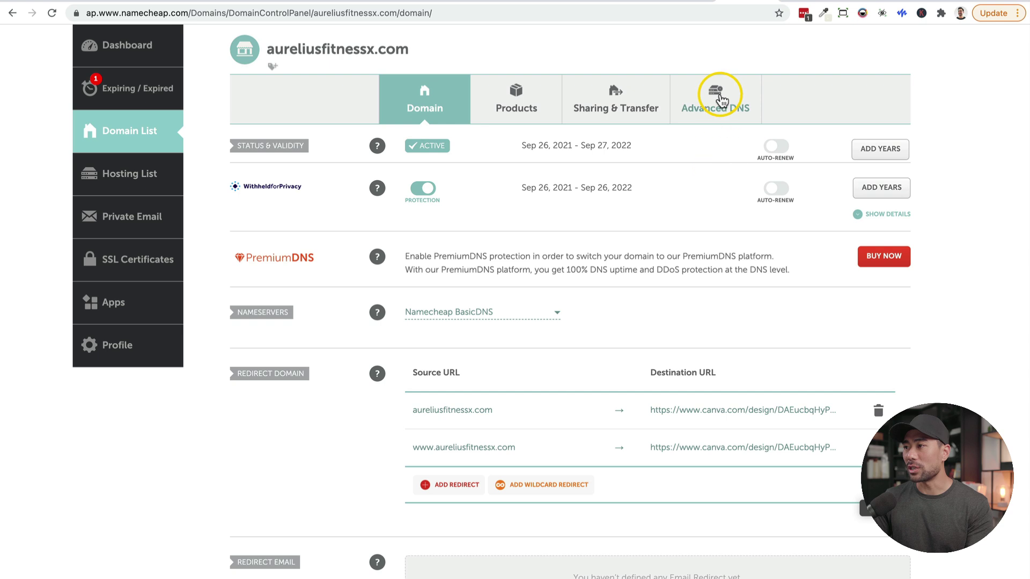
Add a URL Redirect Record with the Unmasked option to the domain's advanced DNS host records.
{"action": "left_click", "coordinate": [717, 102]}
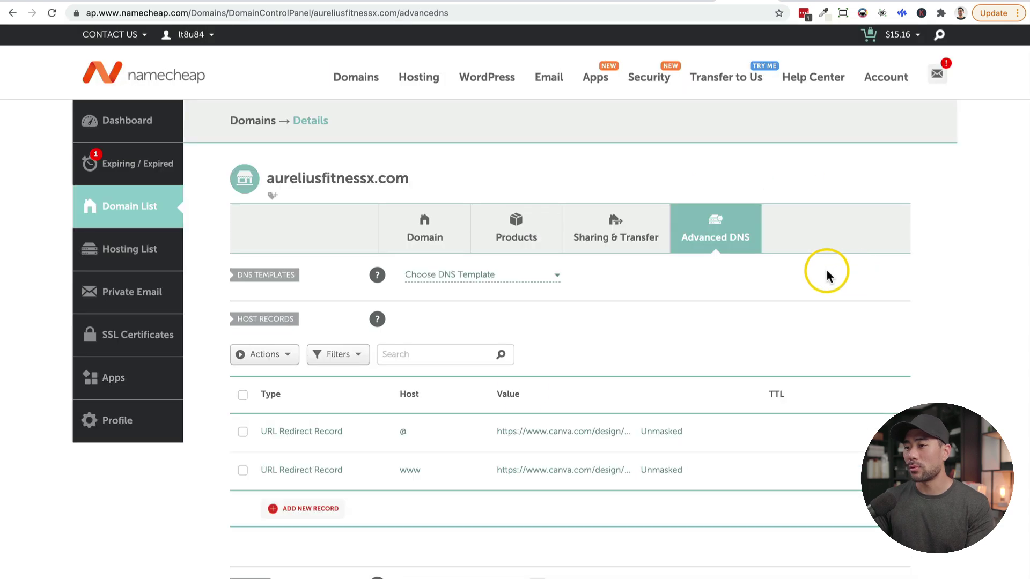
{"action": "left_click", "coordinate": [315, 510]}
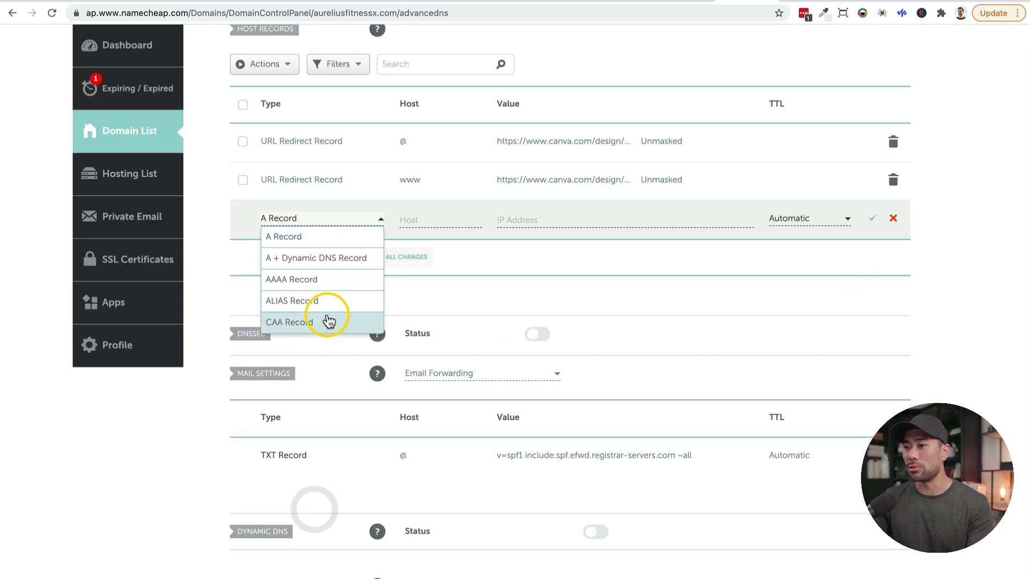
{"action": "scroll", "coordinate": [322, 325], "scroll_direction": "down", "scroll_amount": 3}
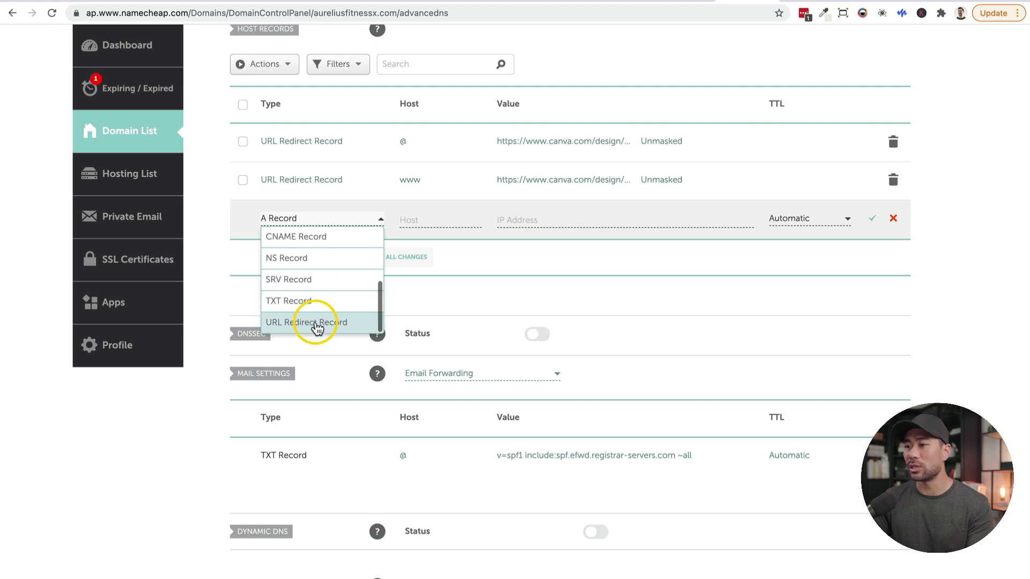
{"action": "left_click", "coordinate": [317, 328]}
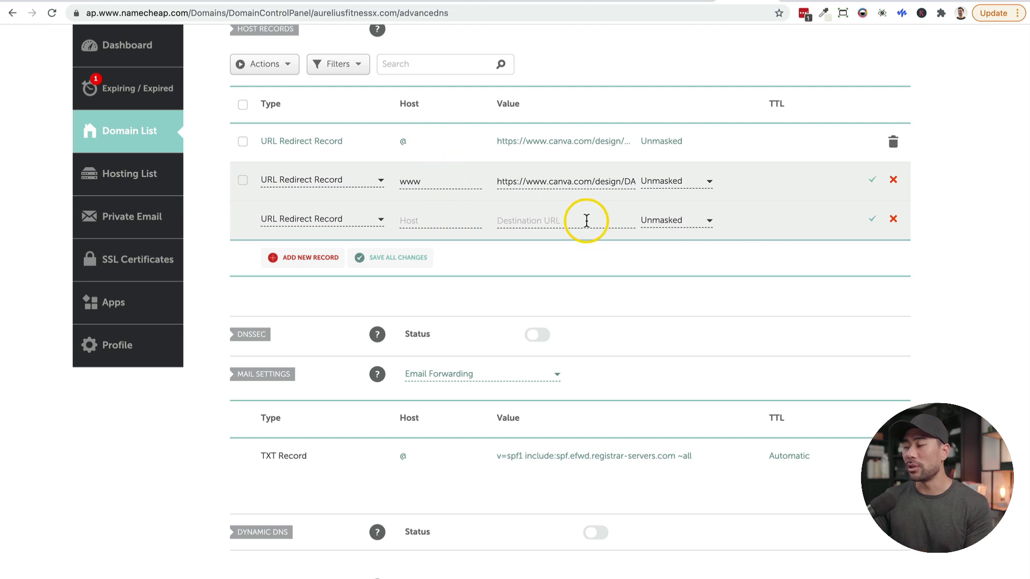
{"action": "left_click", "coordinate": [684, 226]}
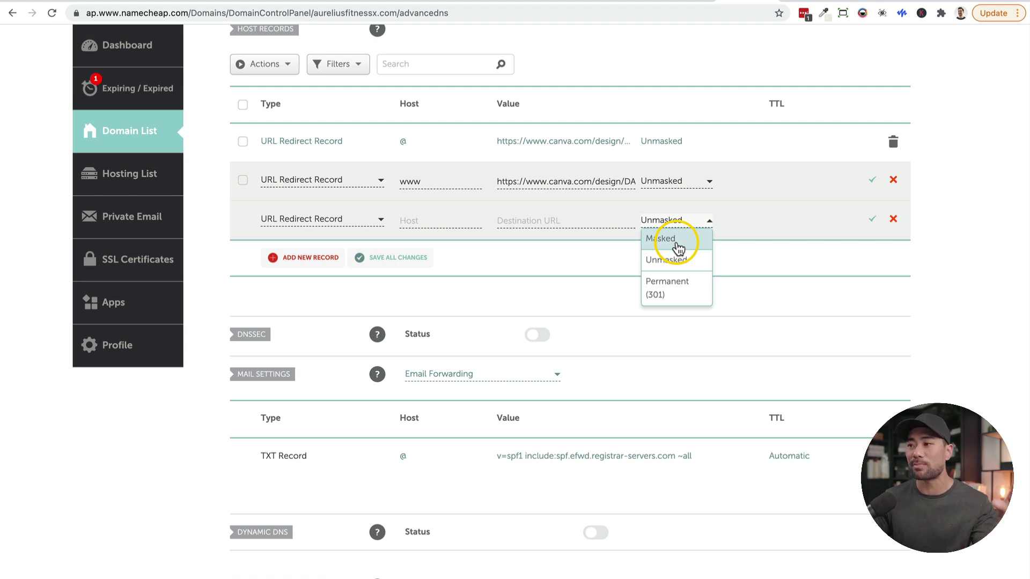
{"action": "left_click", "coordinate": [668, 260]}
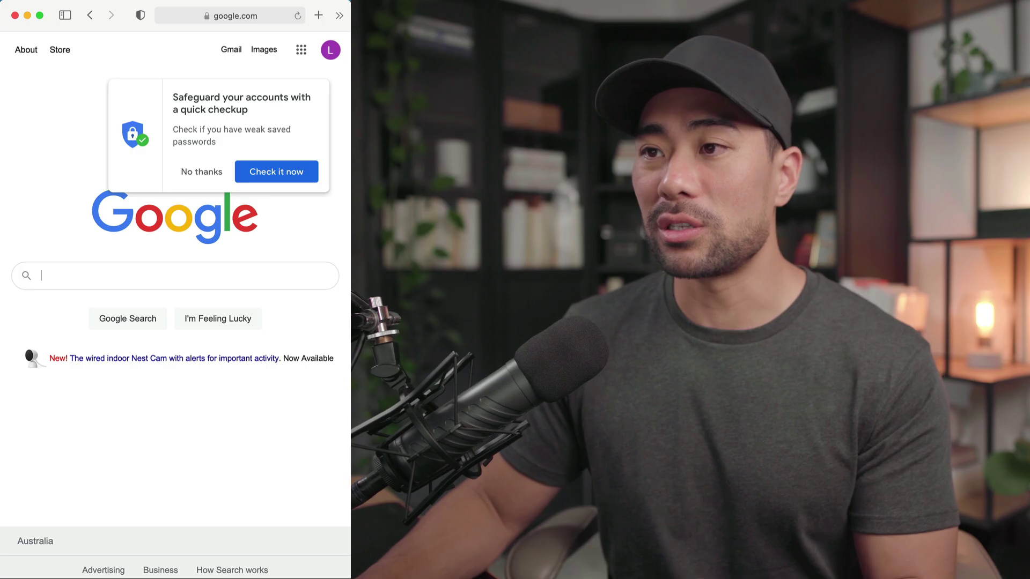
Visit aureliusfitnessx.com in Safari to check the domain redirect.
{"action": "left_click", "coordinate": [237, 17]}
{"action": "type", "text": "aureliusfitnessx.com"}
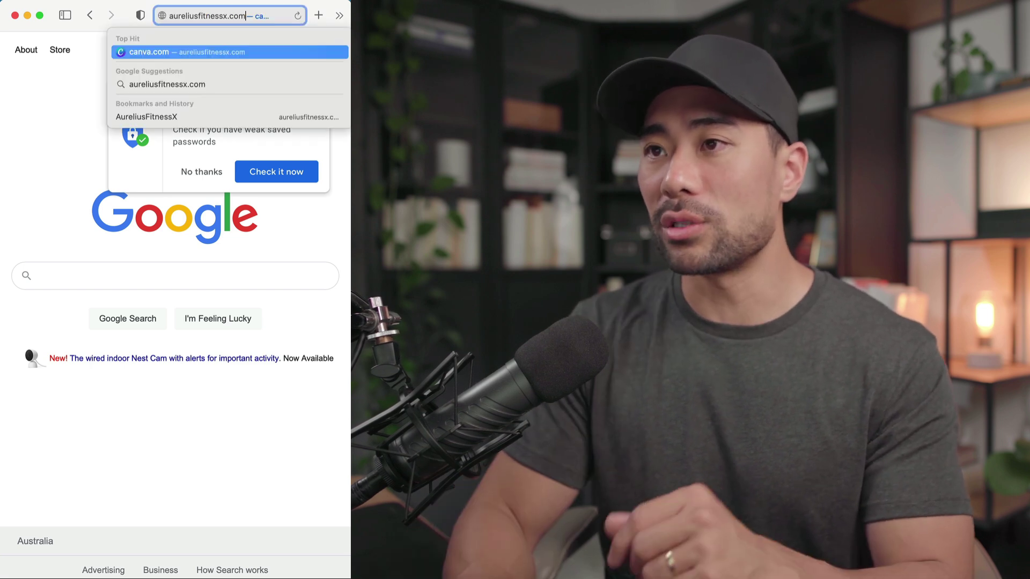
{"action": "key", "text": "Return"}
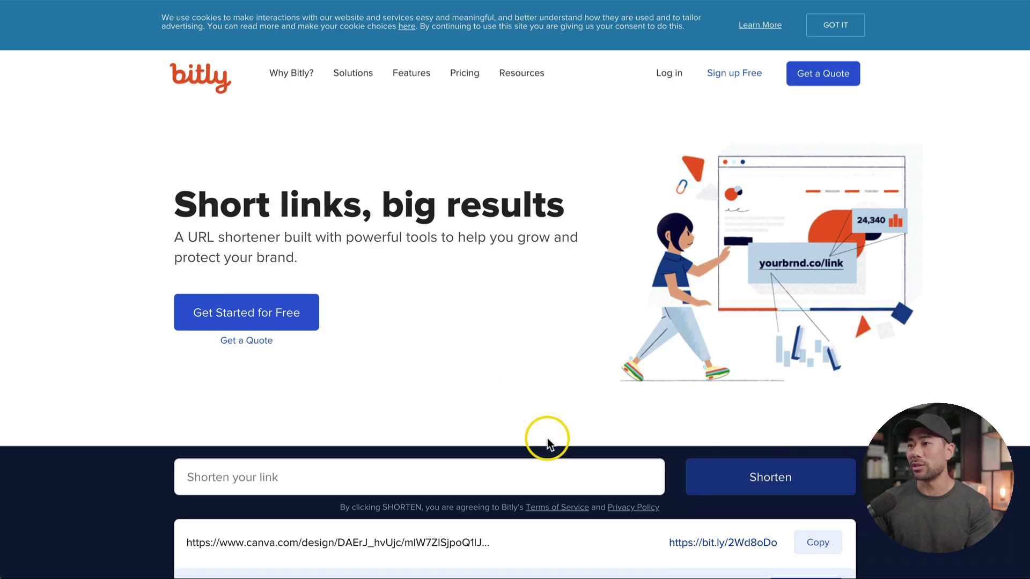
Shorten the copied Canva site address with Bitly and copy the resulting short link.
{"action": "left_click", "coordinate": [295, 482]}
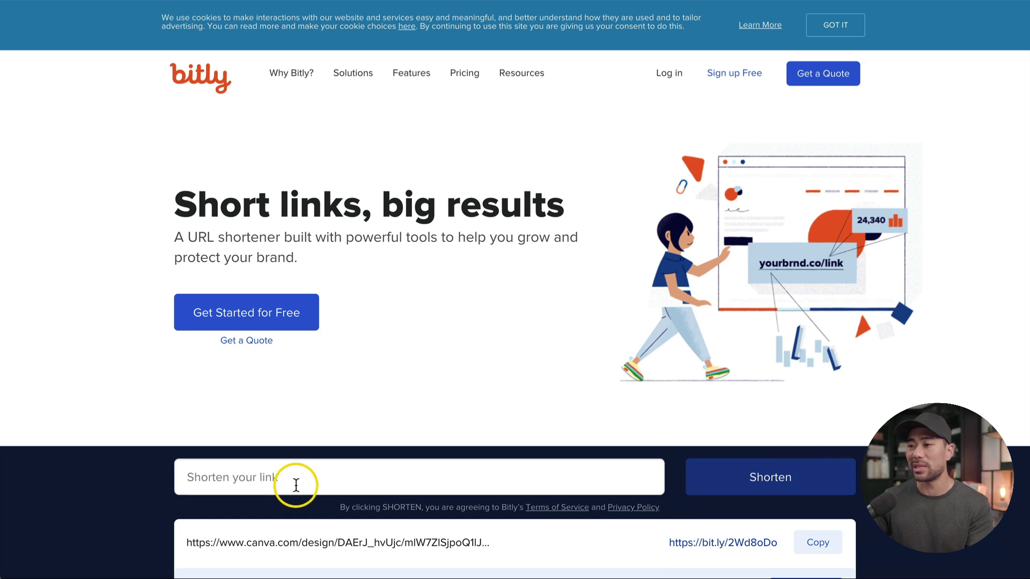
{"action": "key", "text": "ctrl+v"}
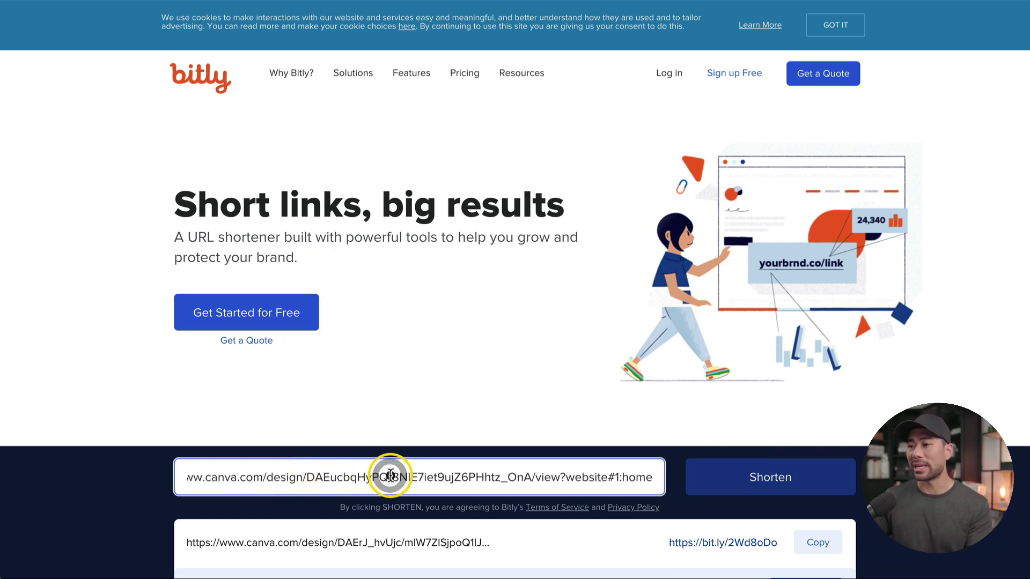
{"action": "left_click", "coordinate": [791, 477]}
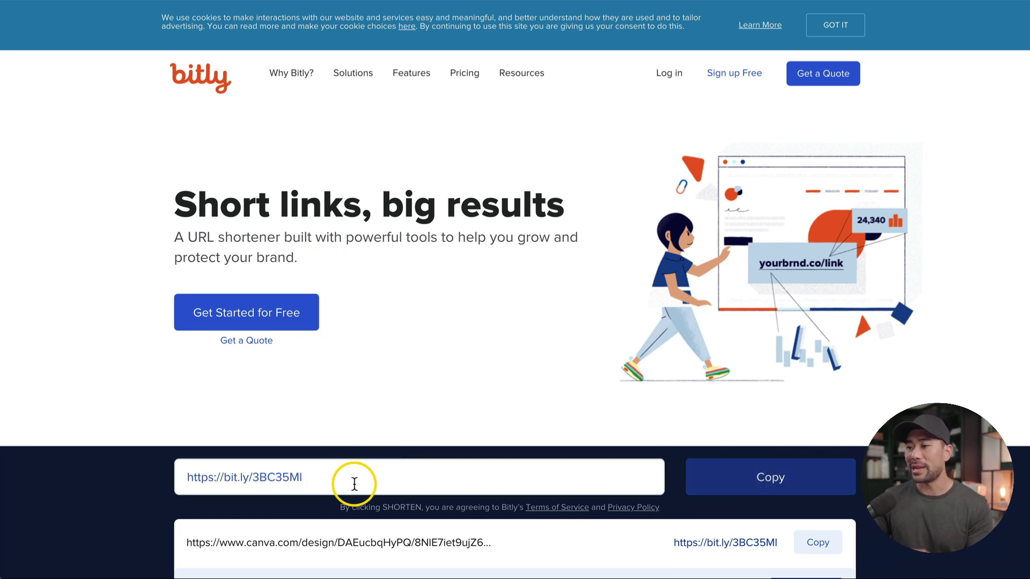
{"action": "left_click", "coordinate": [740, 486]}
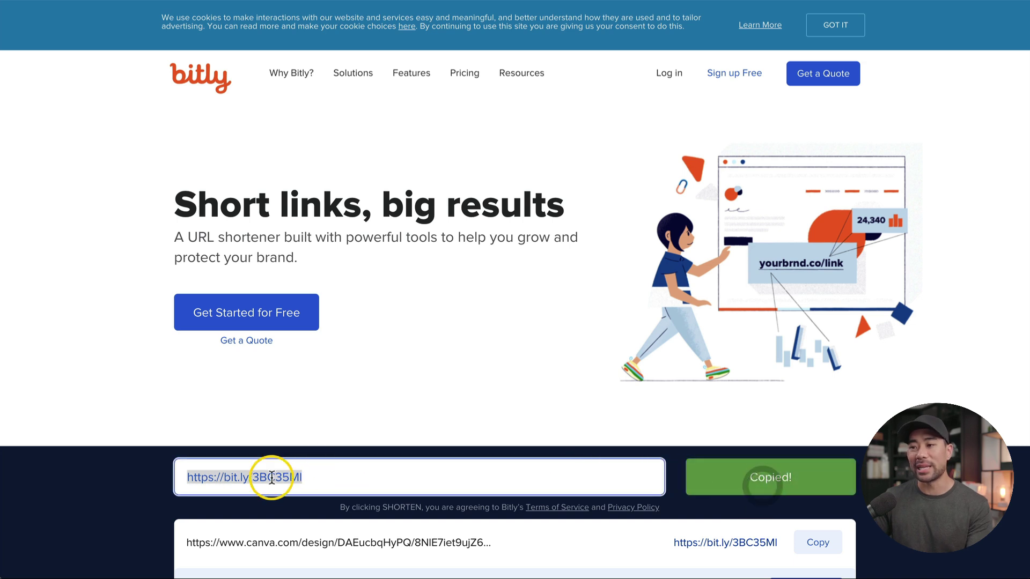